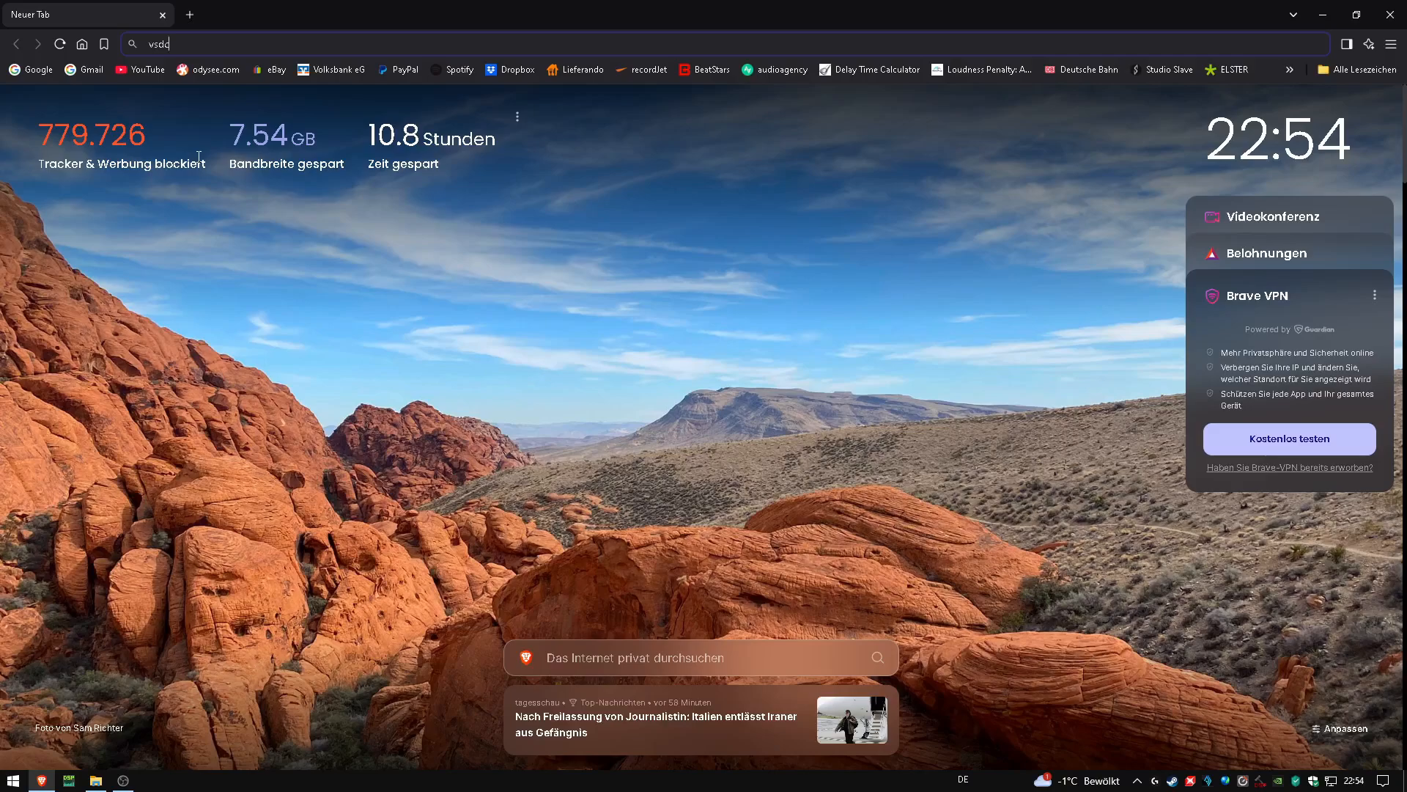
# - Search the web for vsdc, view the Video Editor download page on videosoftdev.com, and close the browser
pyautogui.press('Return')
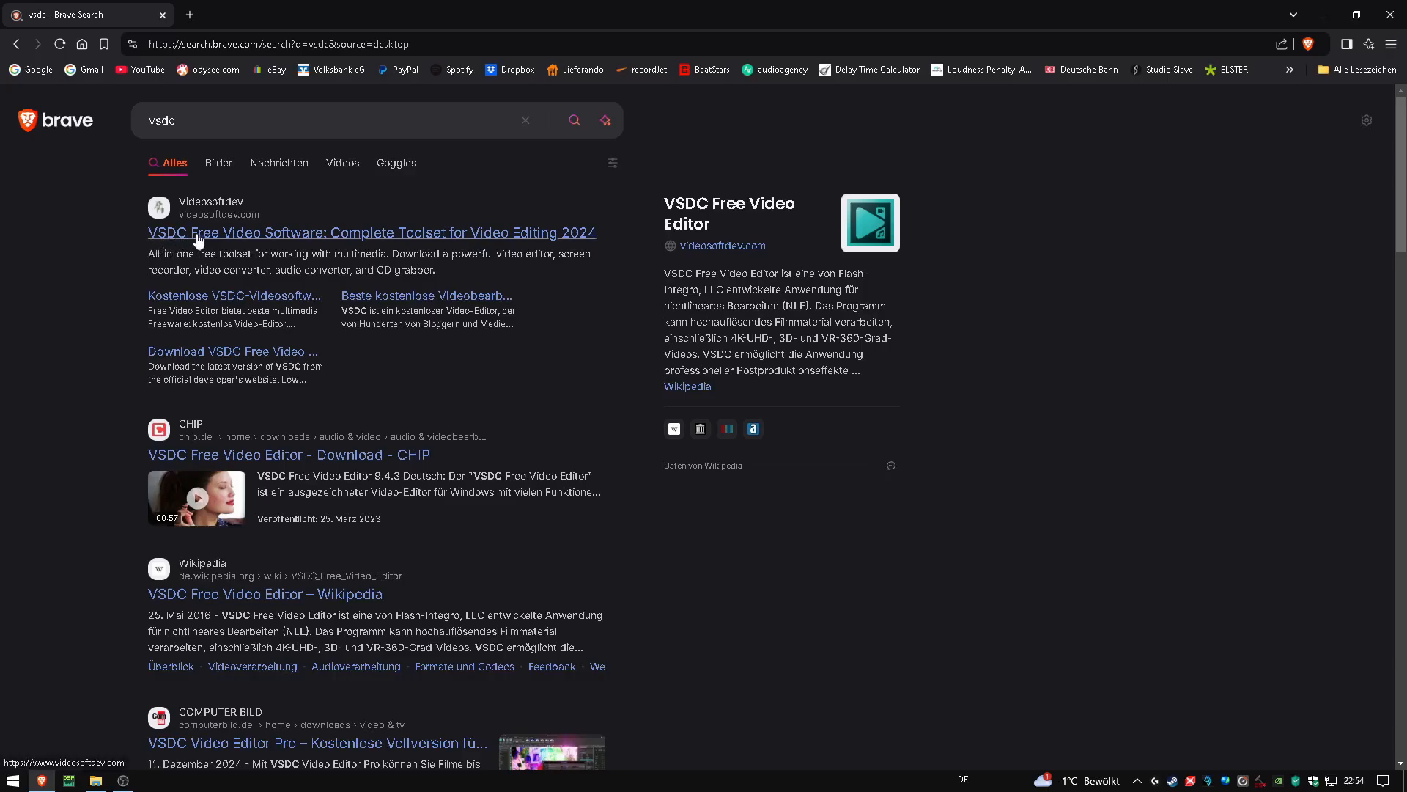
pyautogui.click(273, 234)
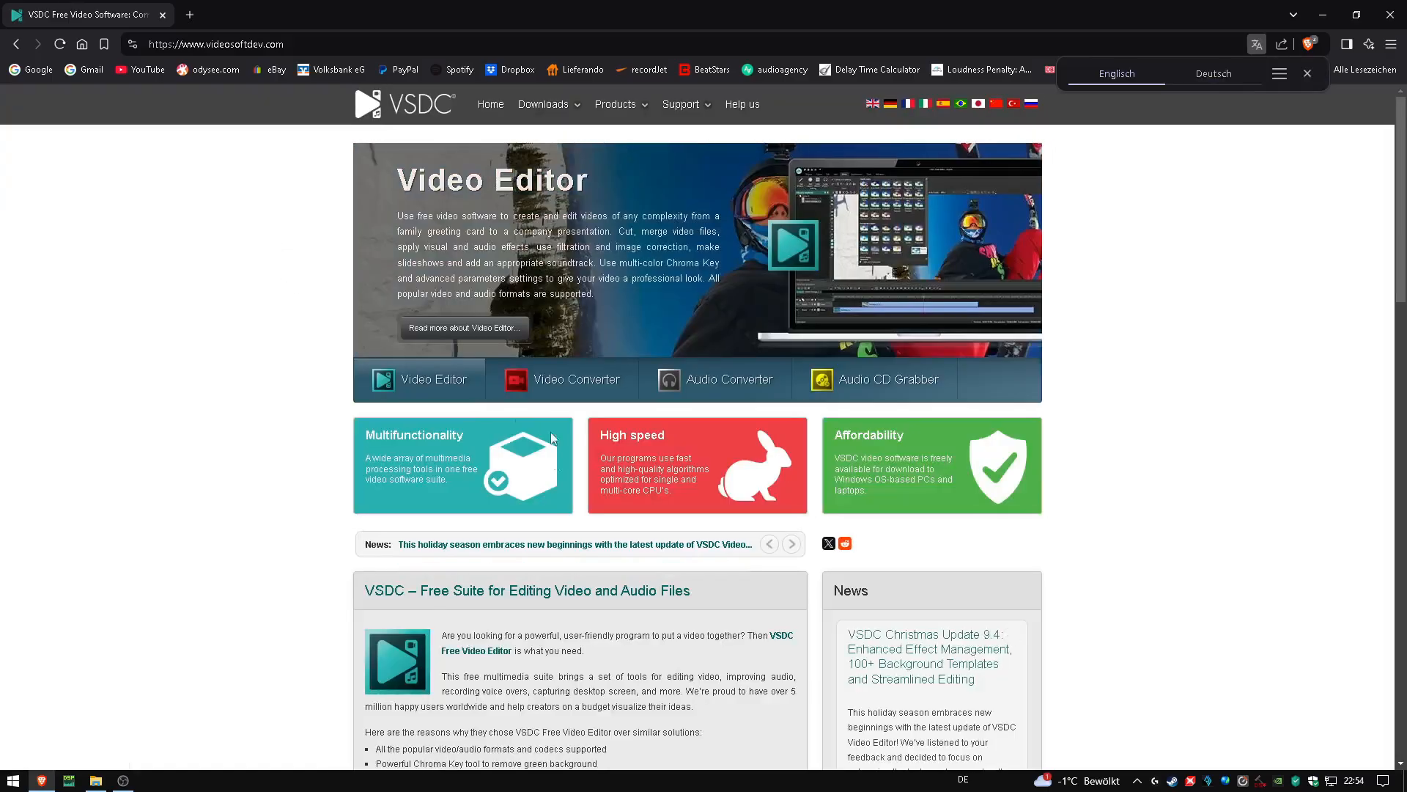
pyautogui.moveTo(543, 104)
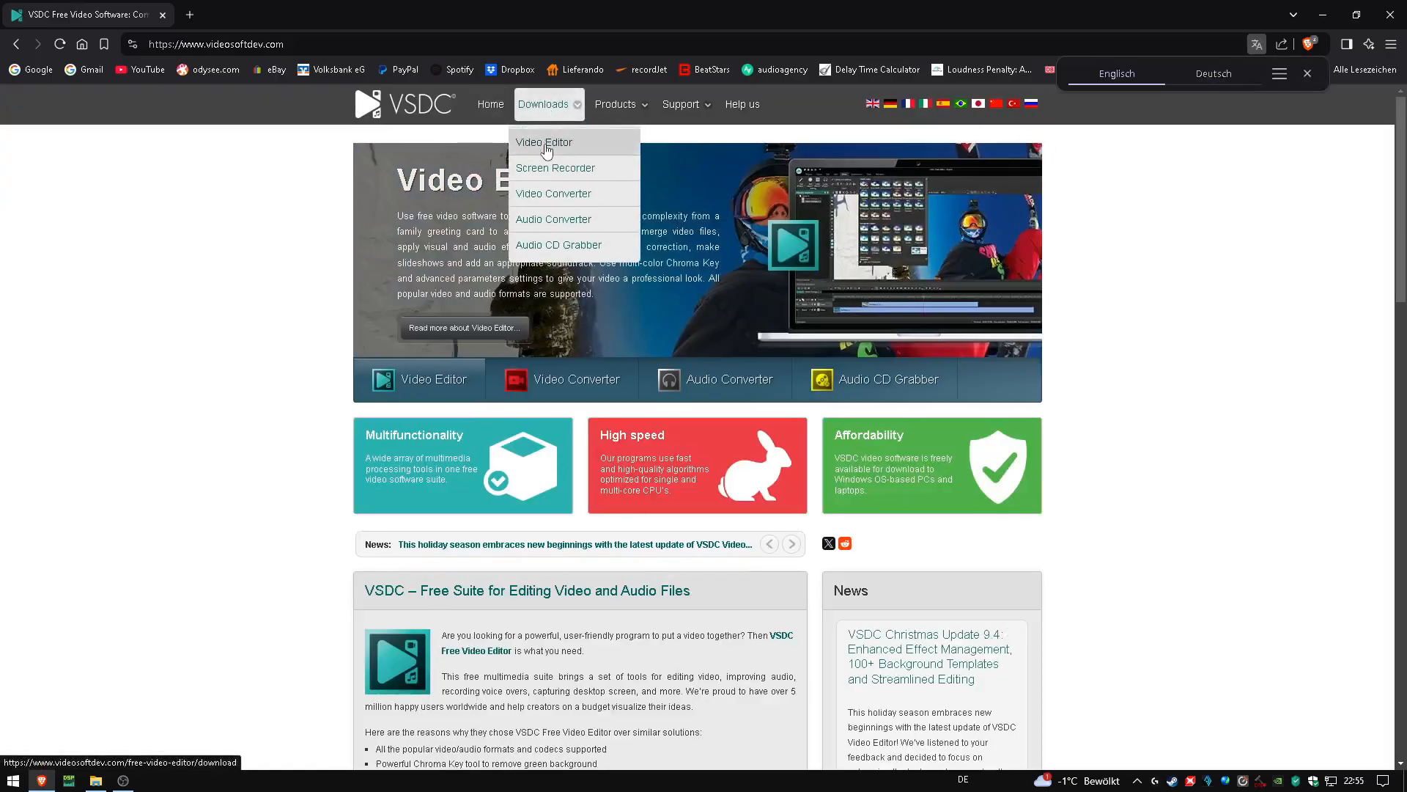
pyautogui.click(546, 147)
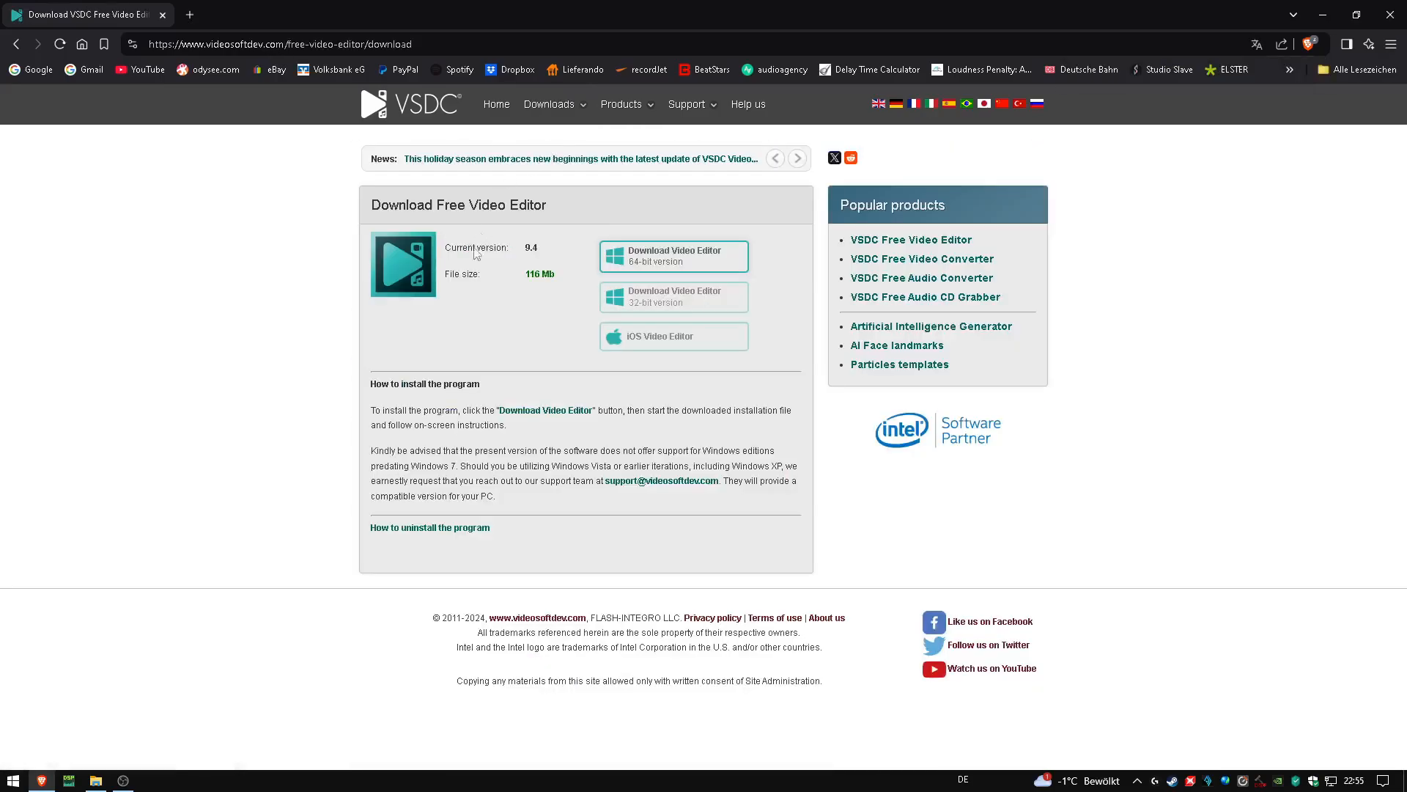
pyautogui.moveTo(547, 103)
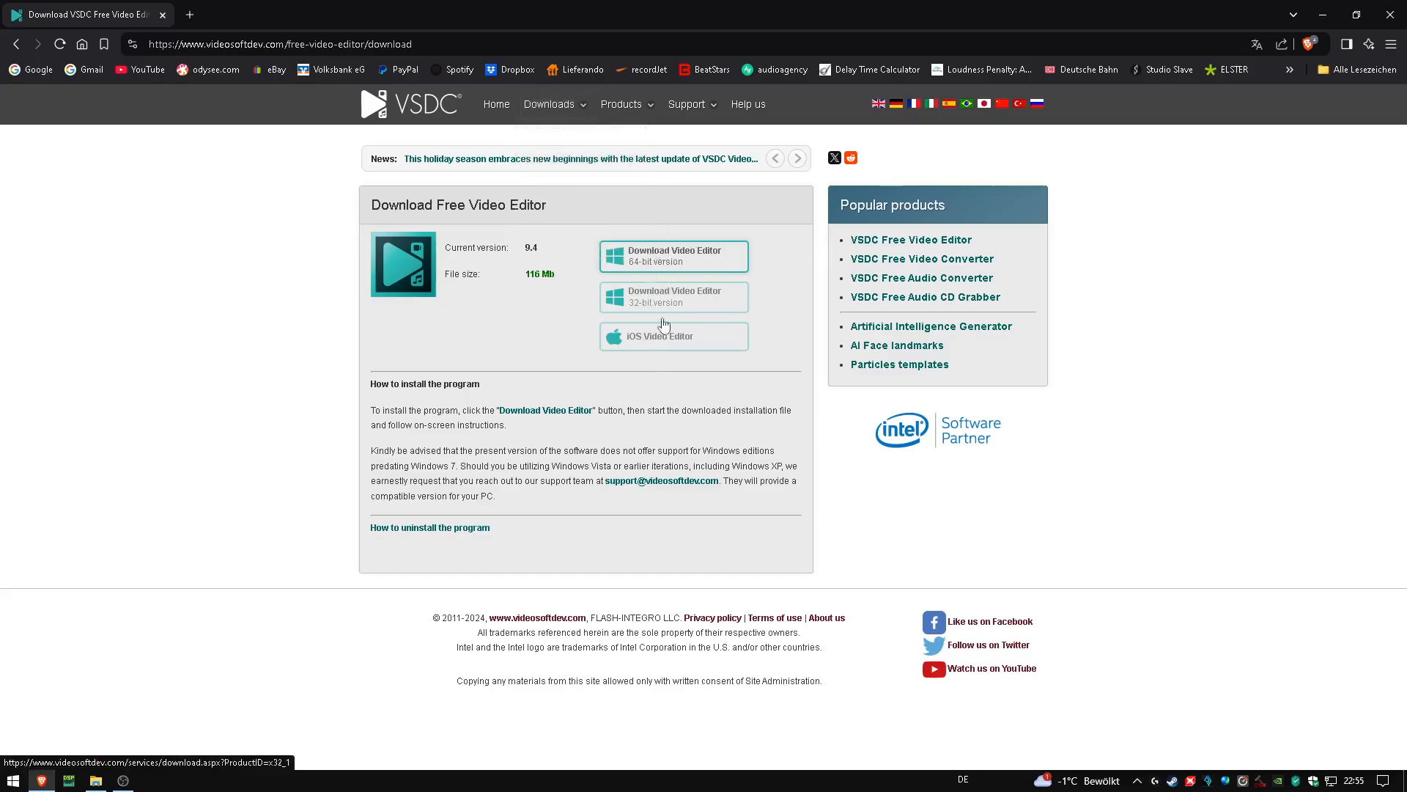
pyautogui.click(1390, 17)
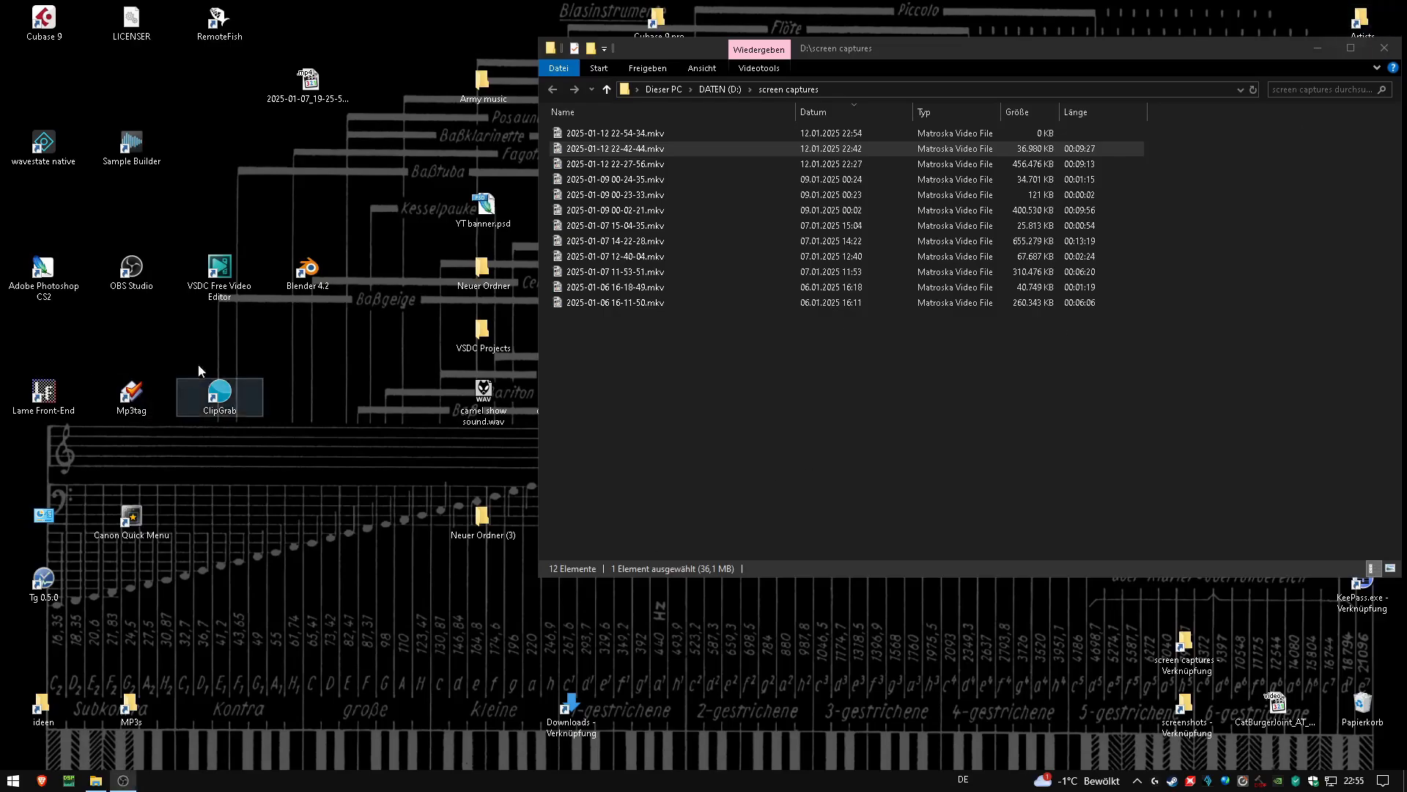
# - Switch to VSDC Free Video Editor and create an empty project titled "how to time your run in vsdc"
pyautogui.doubleClick(218, 272)
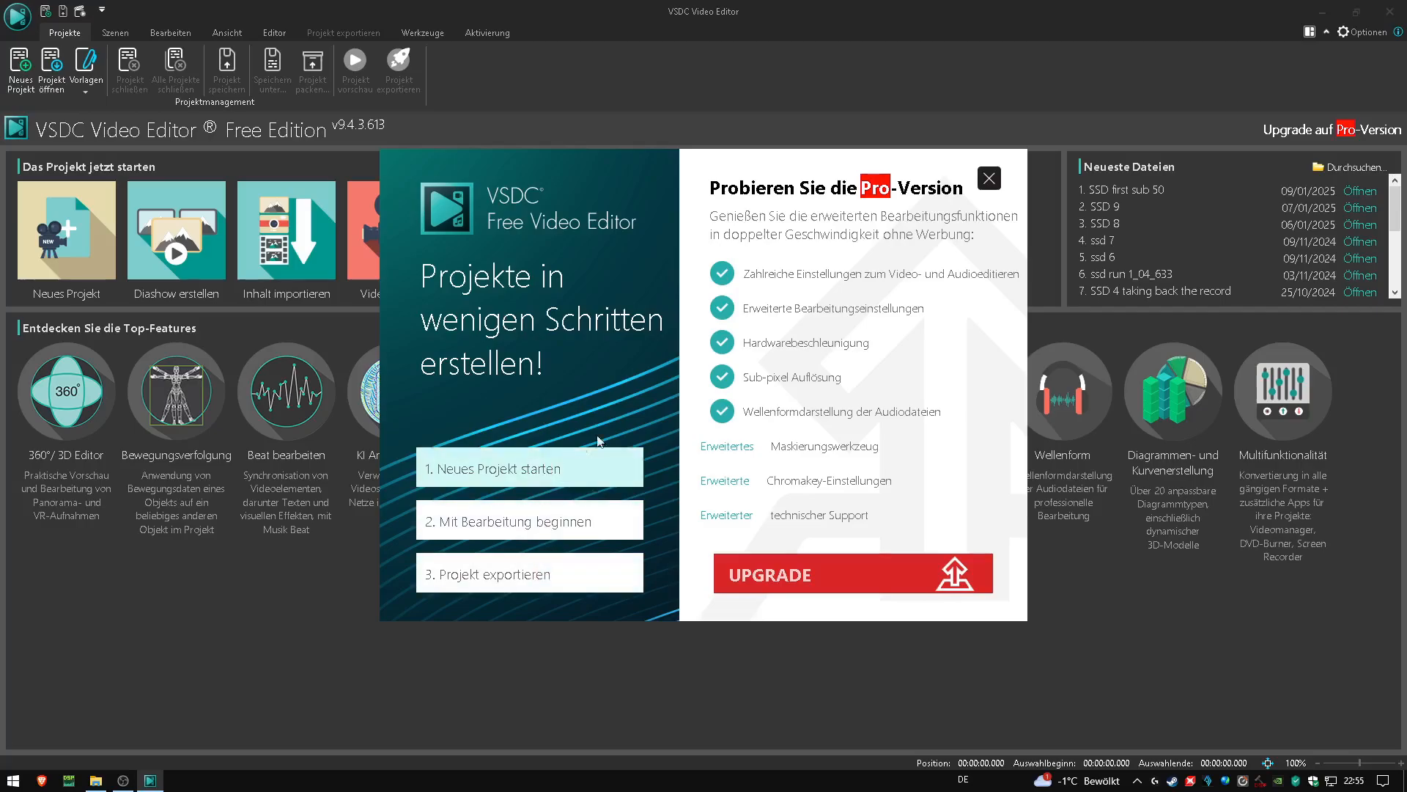
pyautogui.click(988, 178)
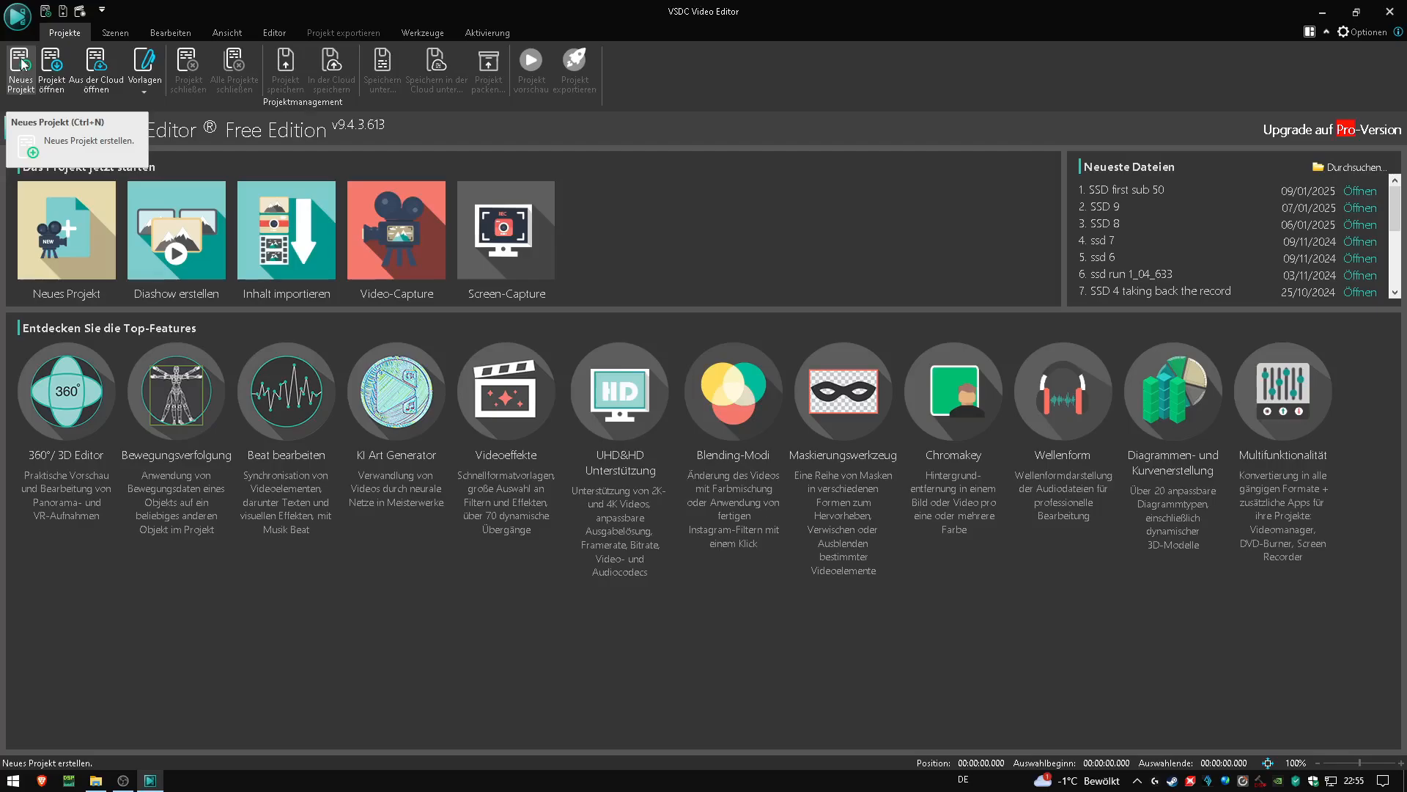
pyautogui.click(23, 64)
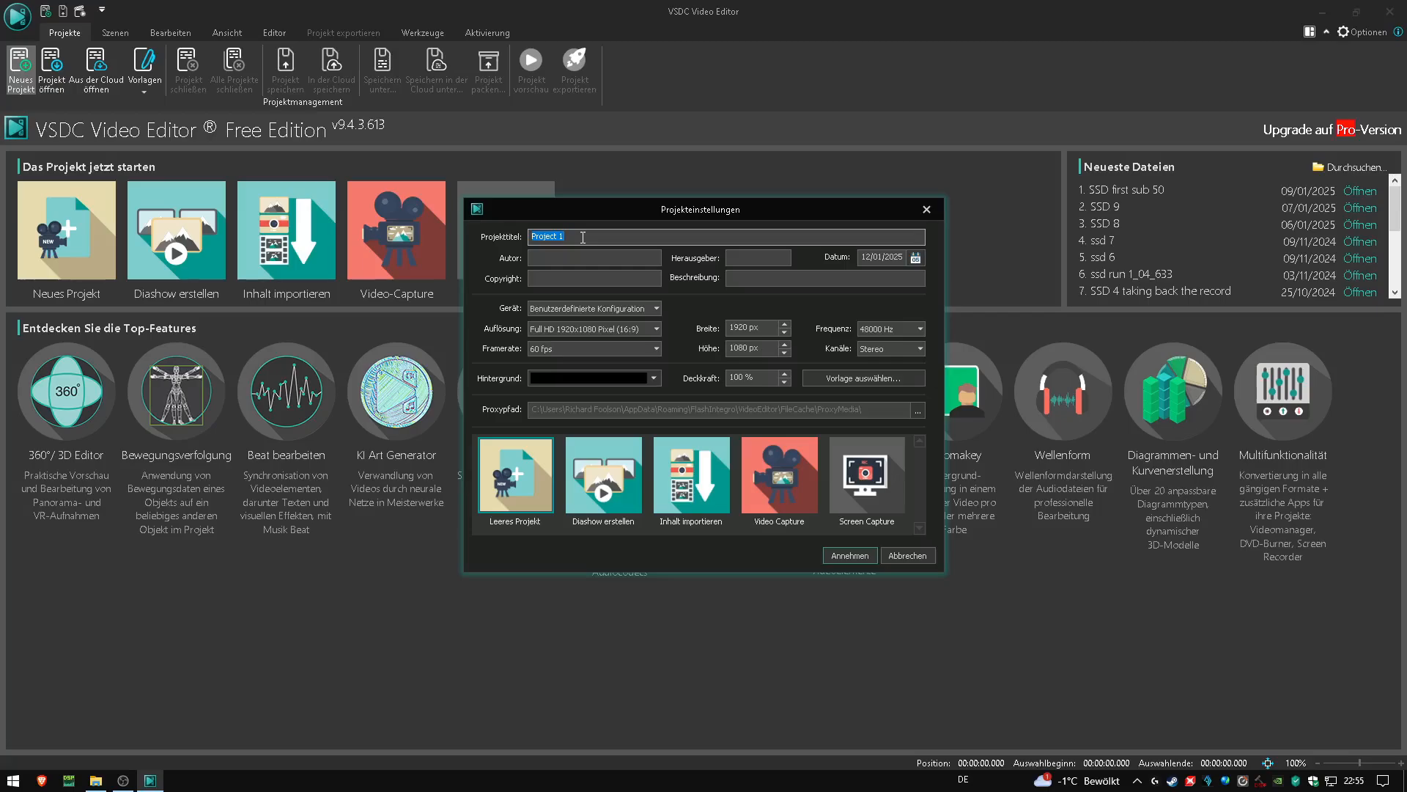
pyautogui.write('how to time your run in vsdc')
pyautogui.click(850, 555)
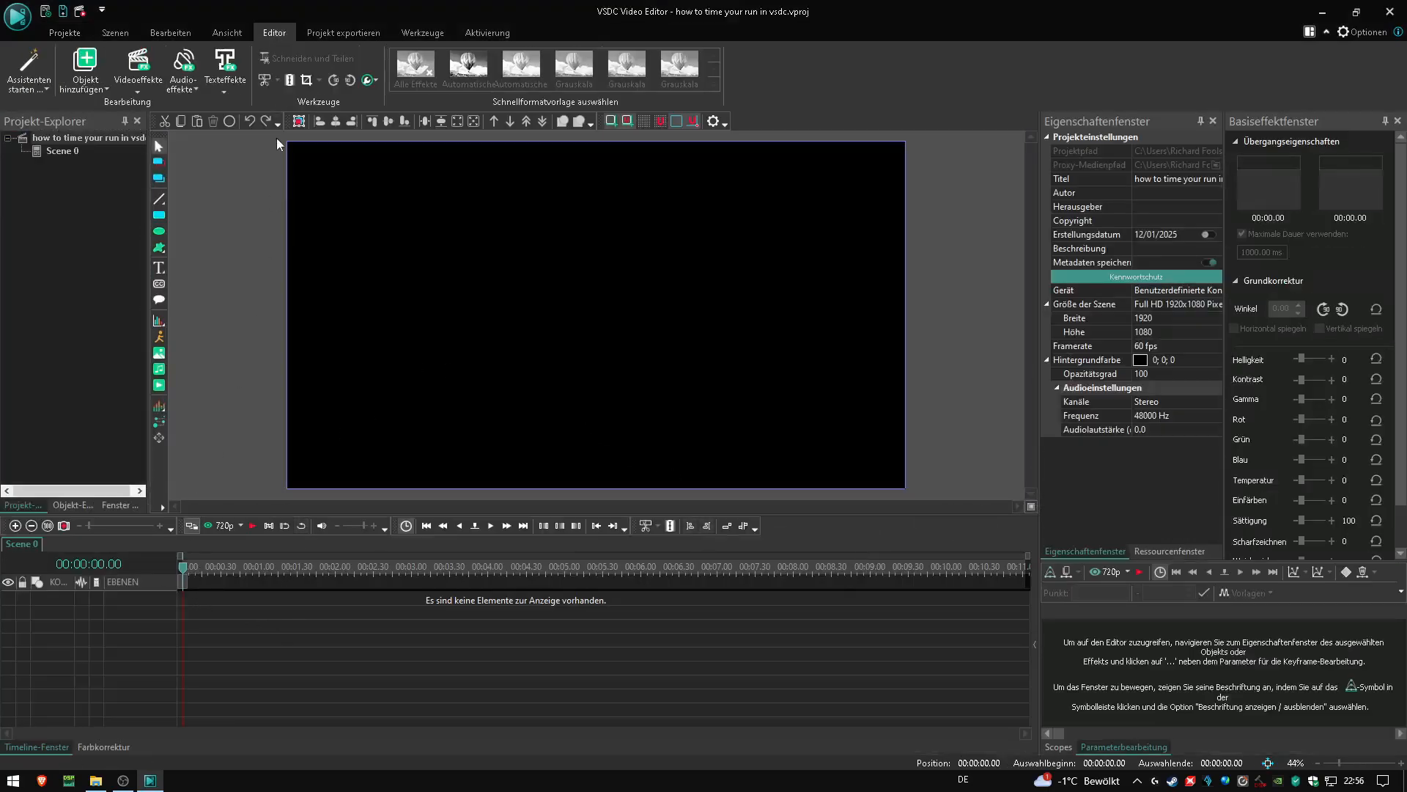
pyautogui.click(95, 780)
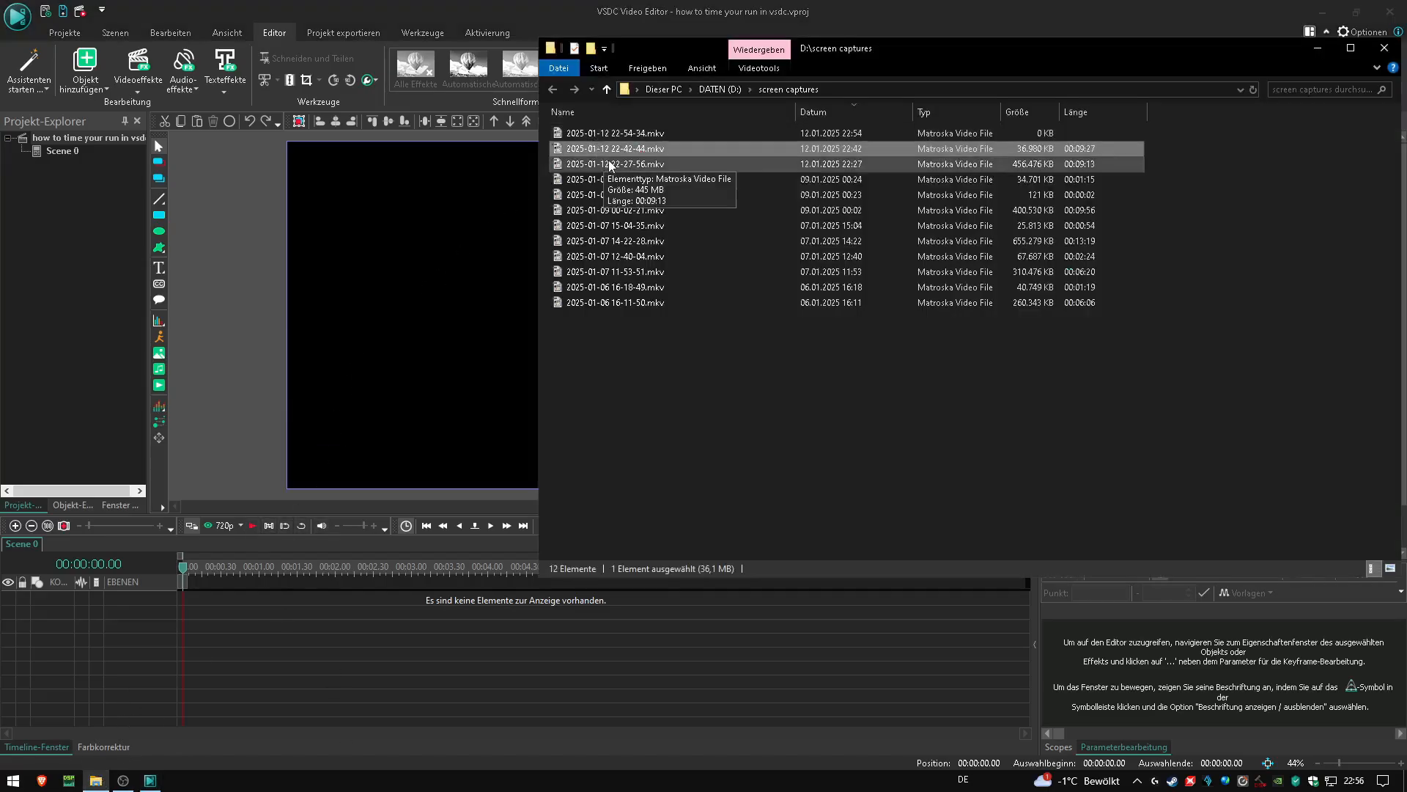
pyautogui.moveTo(612, 166); pyautogui.dragTo(186, 597)
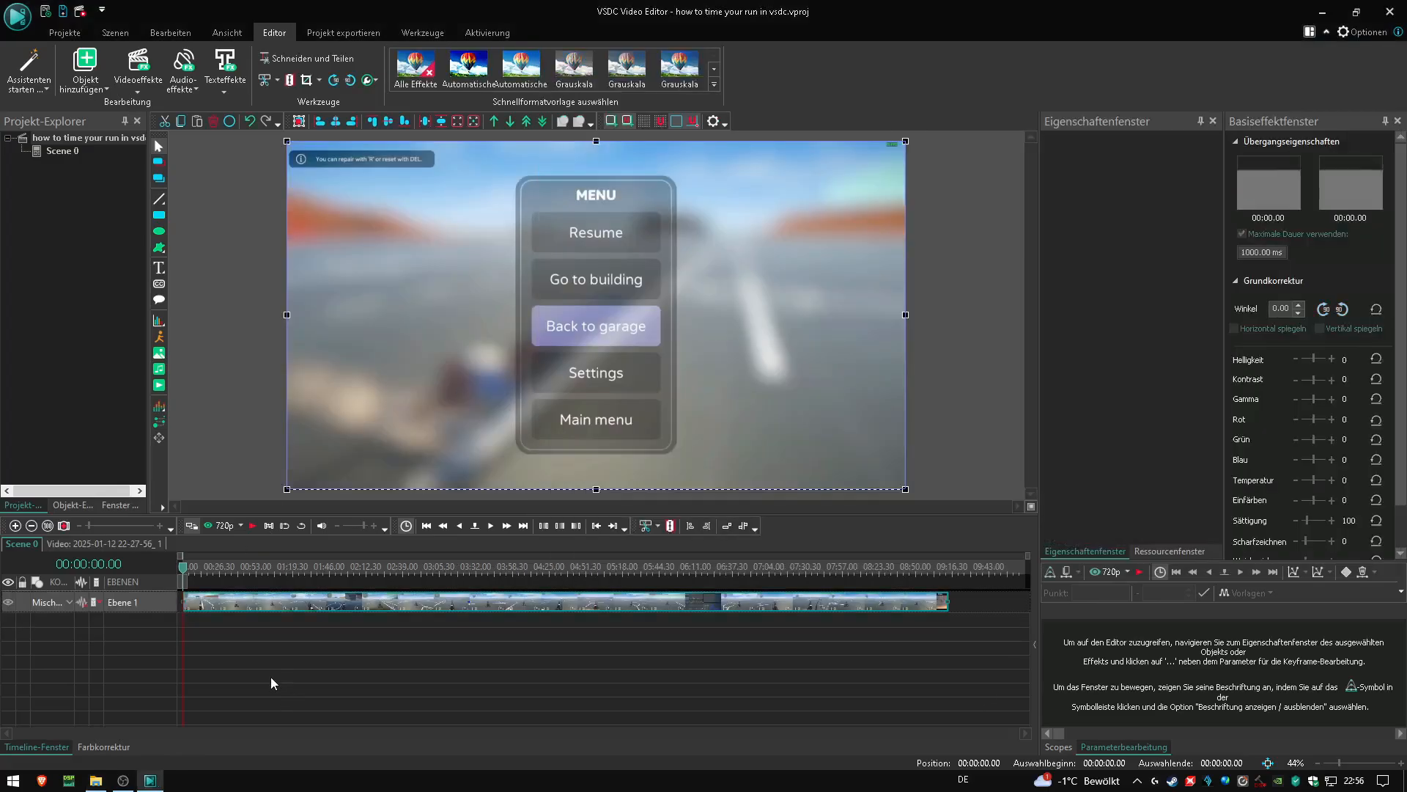
# - Find the moment just before the vehicle starts its run and split the video clip there, at 00:07:33.04
pyautogui.click(814, 570)
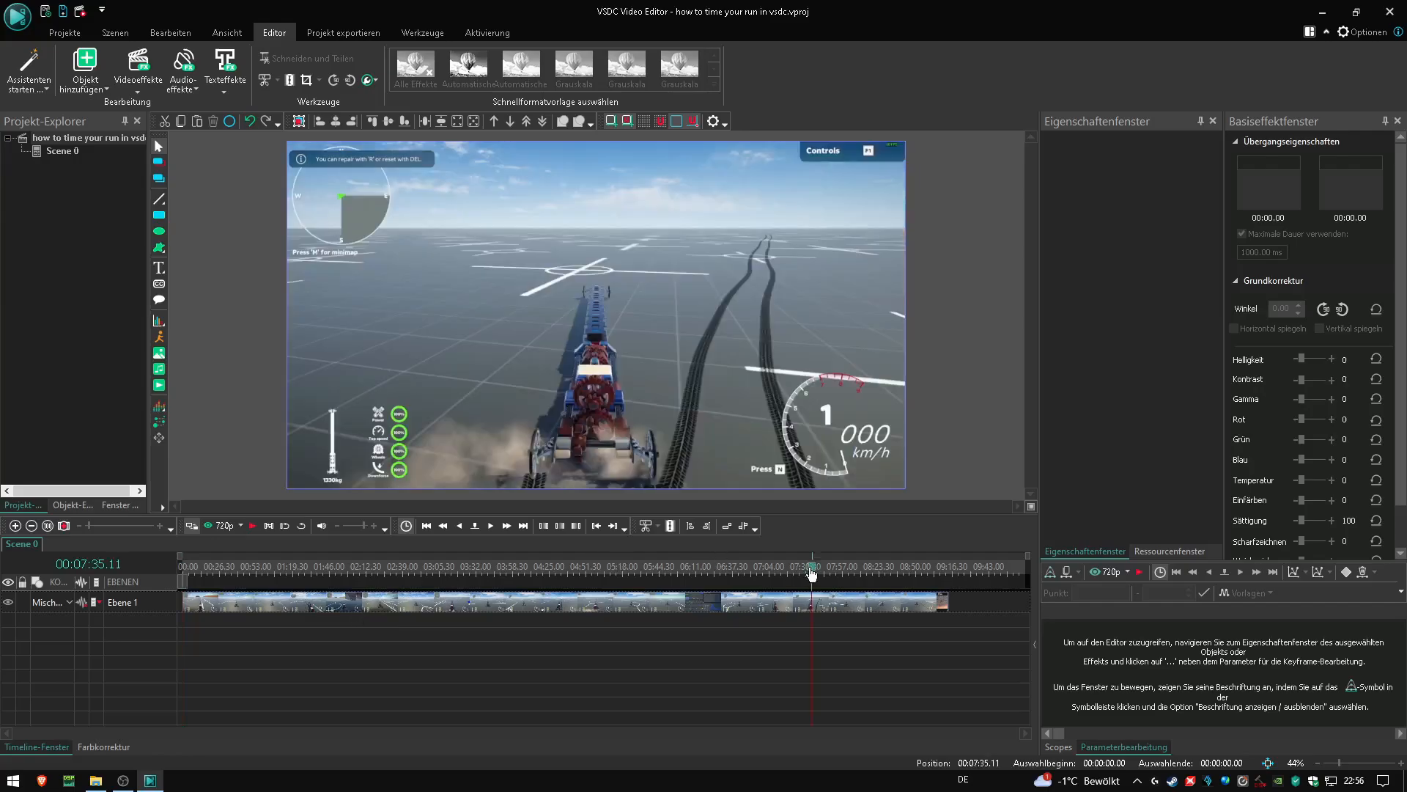
pyautogui.press('space')
pyautogui.click(812, 570)
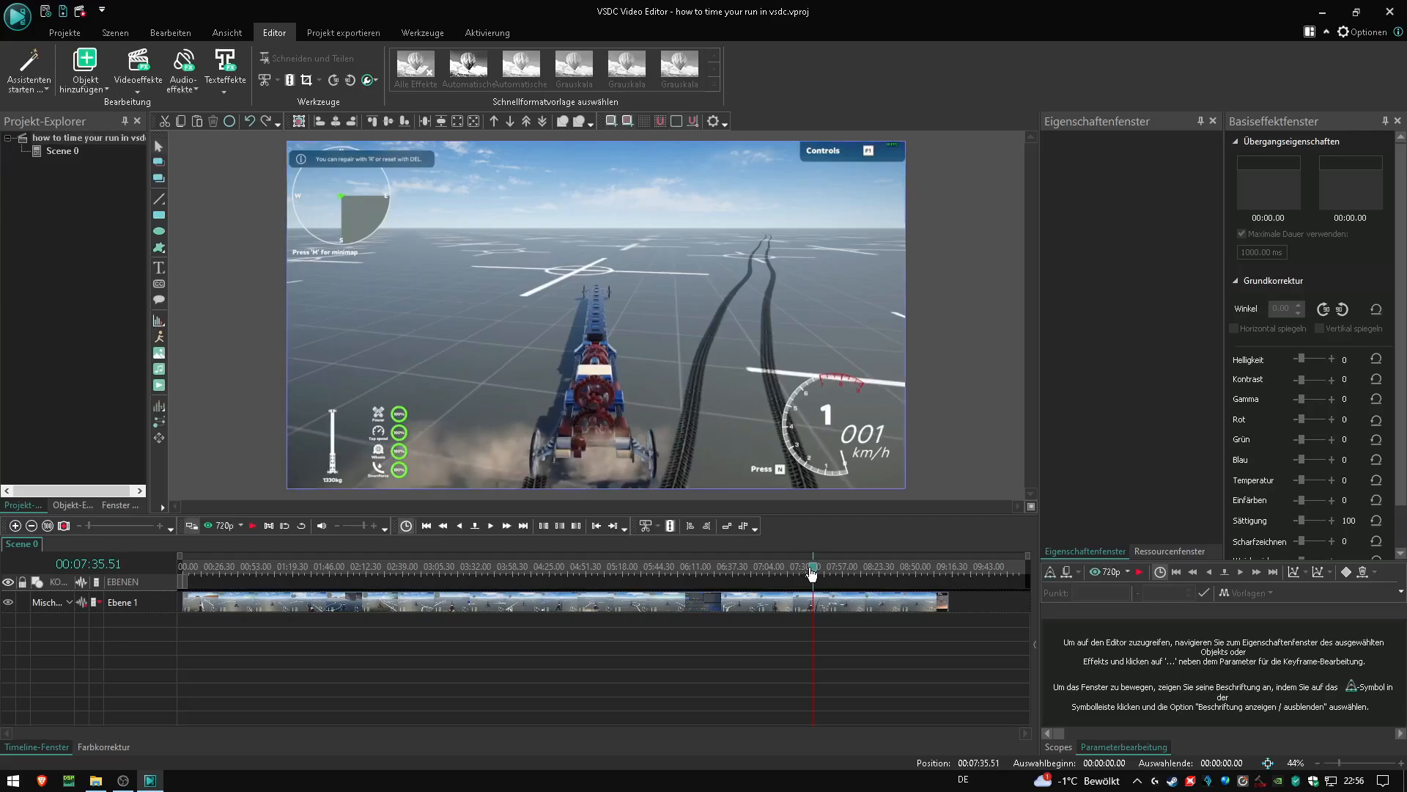
pyautogui.click(789, 603)
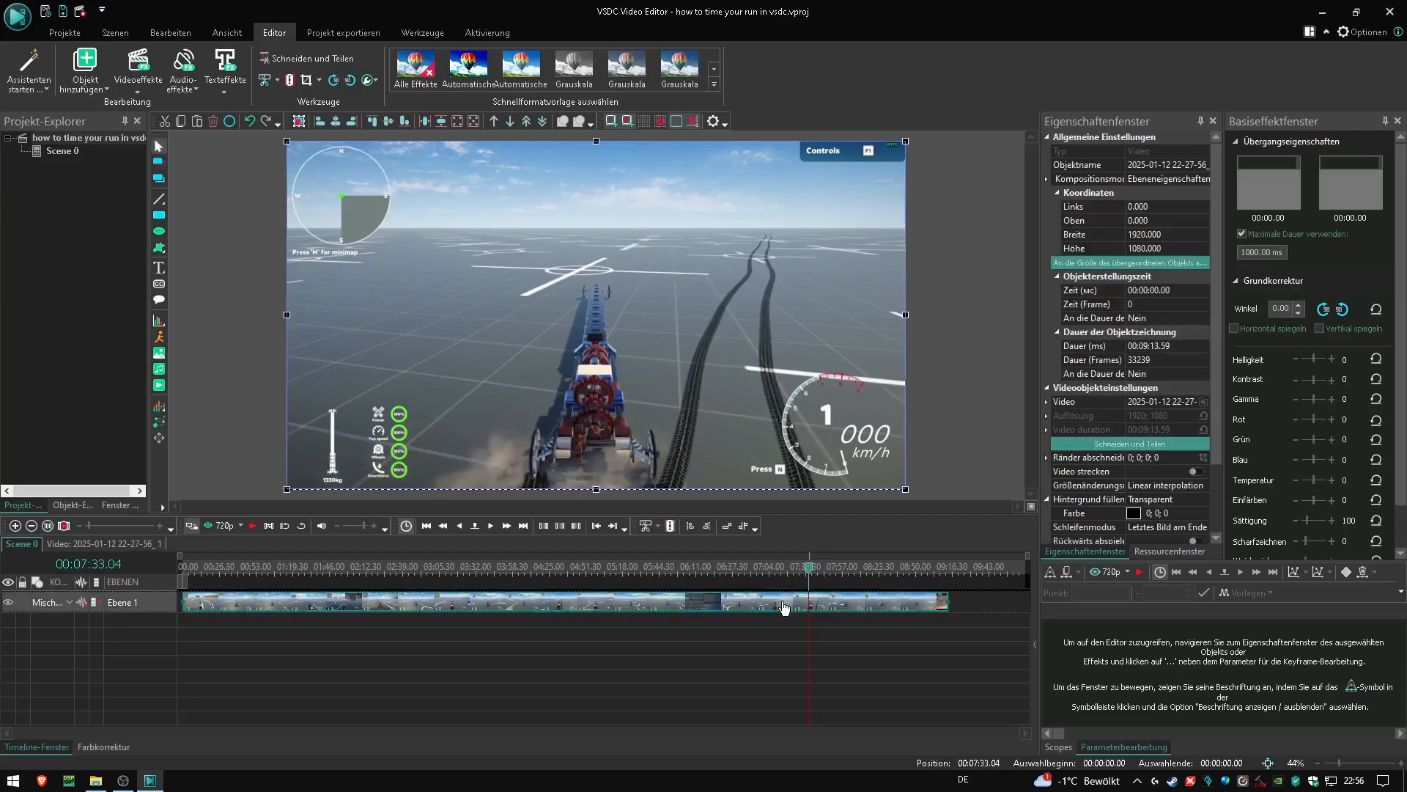
pyautogui.click(269, 61)
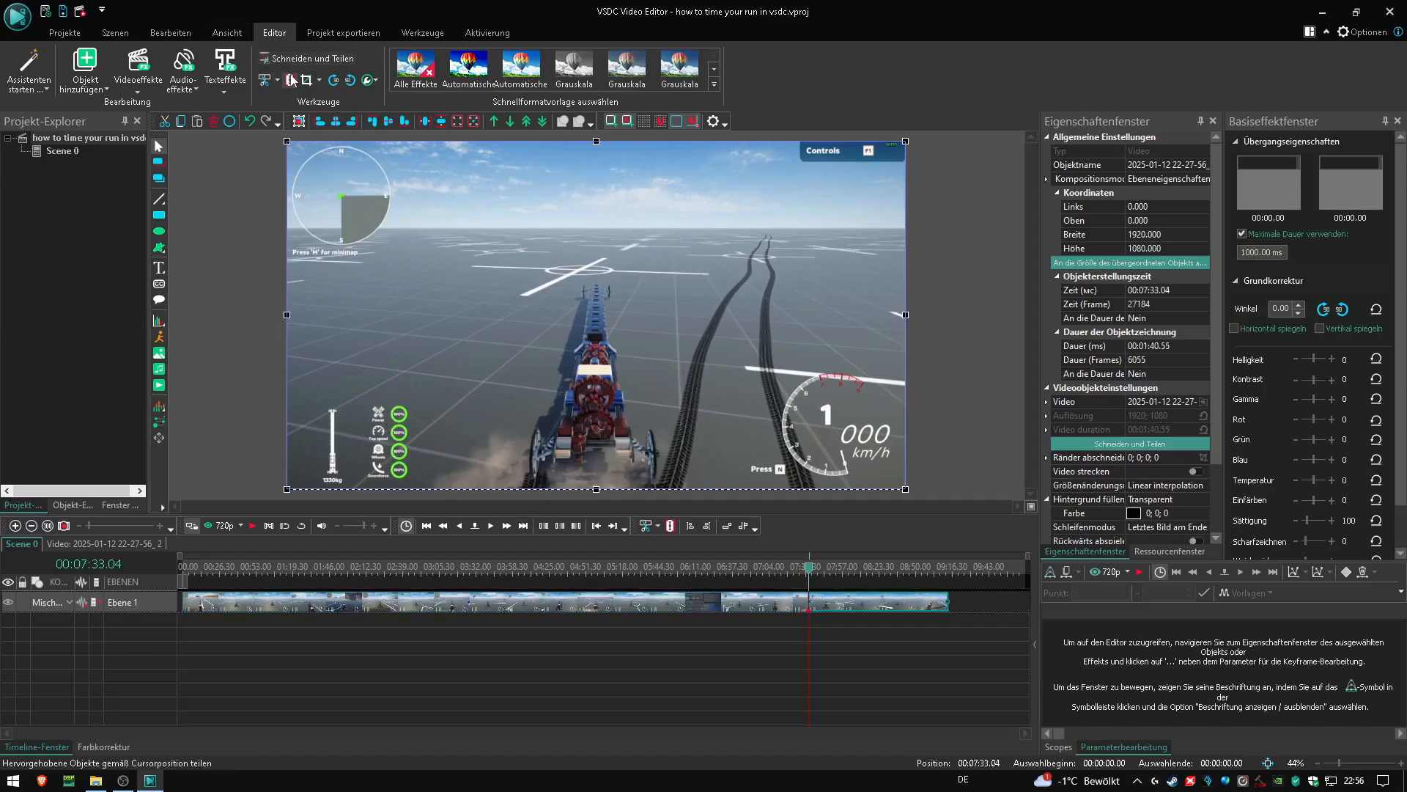
# - Delete the part of the clip before the split and move the remaining part to the start of the timeline
pyautogui.click(474, 602)
pyautogui.press('Delete')
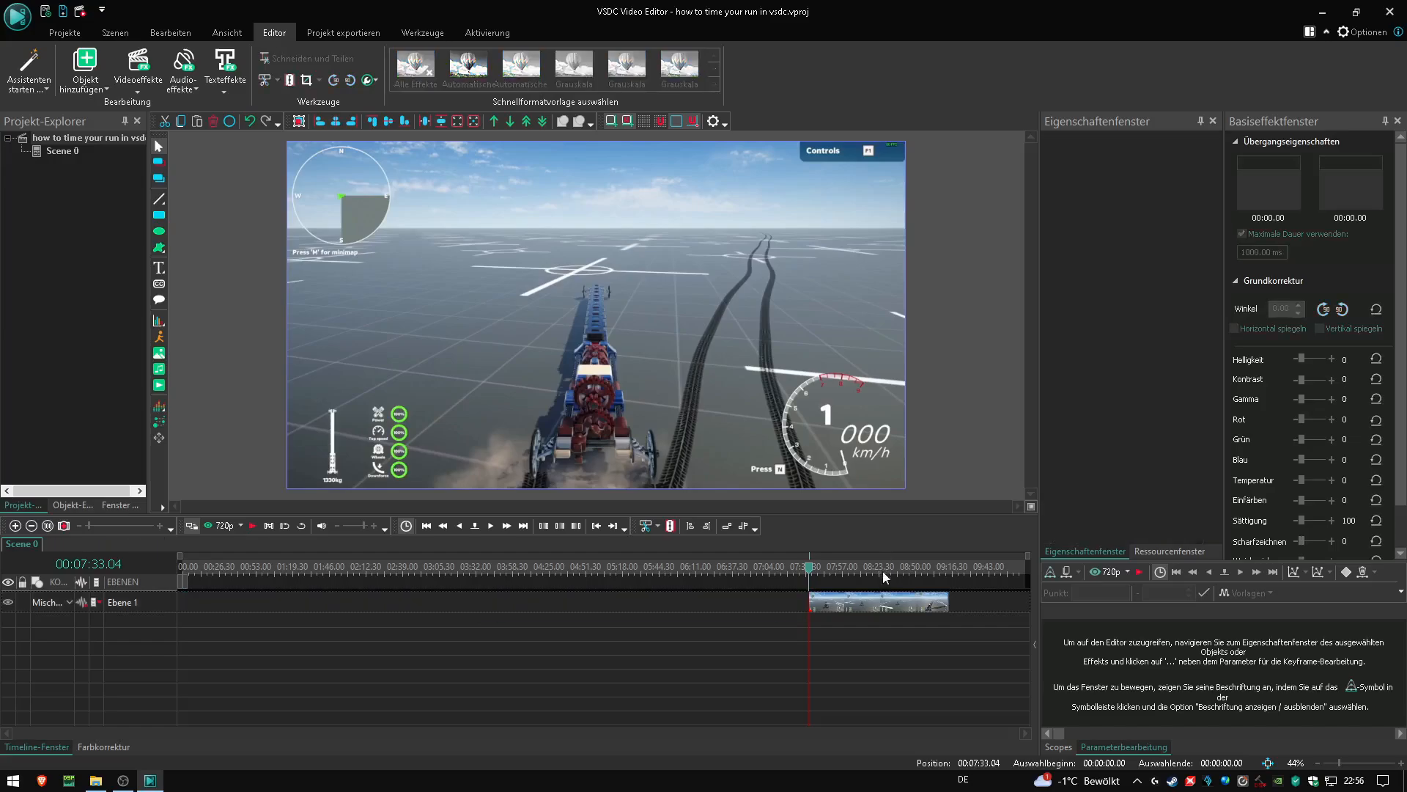
pyautogui.click(837, 605)
pyautogui.moveTo(837, 606); pyautogui.dragTo(208, 606)
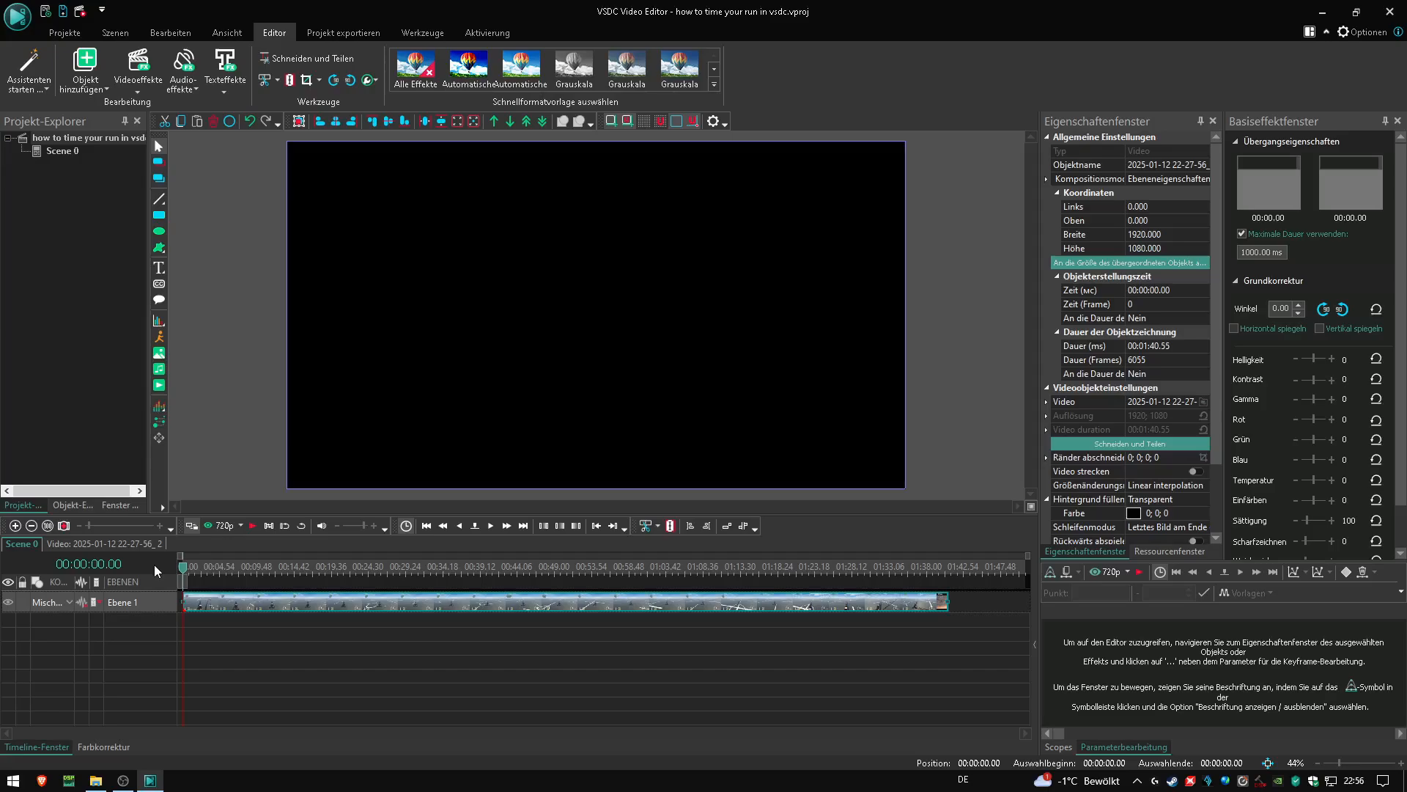
# - Step frame by frame to the exact start of the run and leave the playhead at 00:00:02.43
pyautogui.press('space')
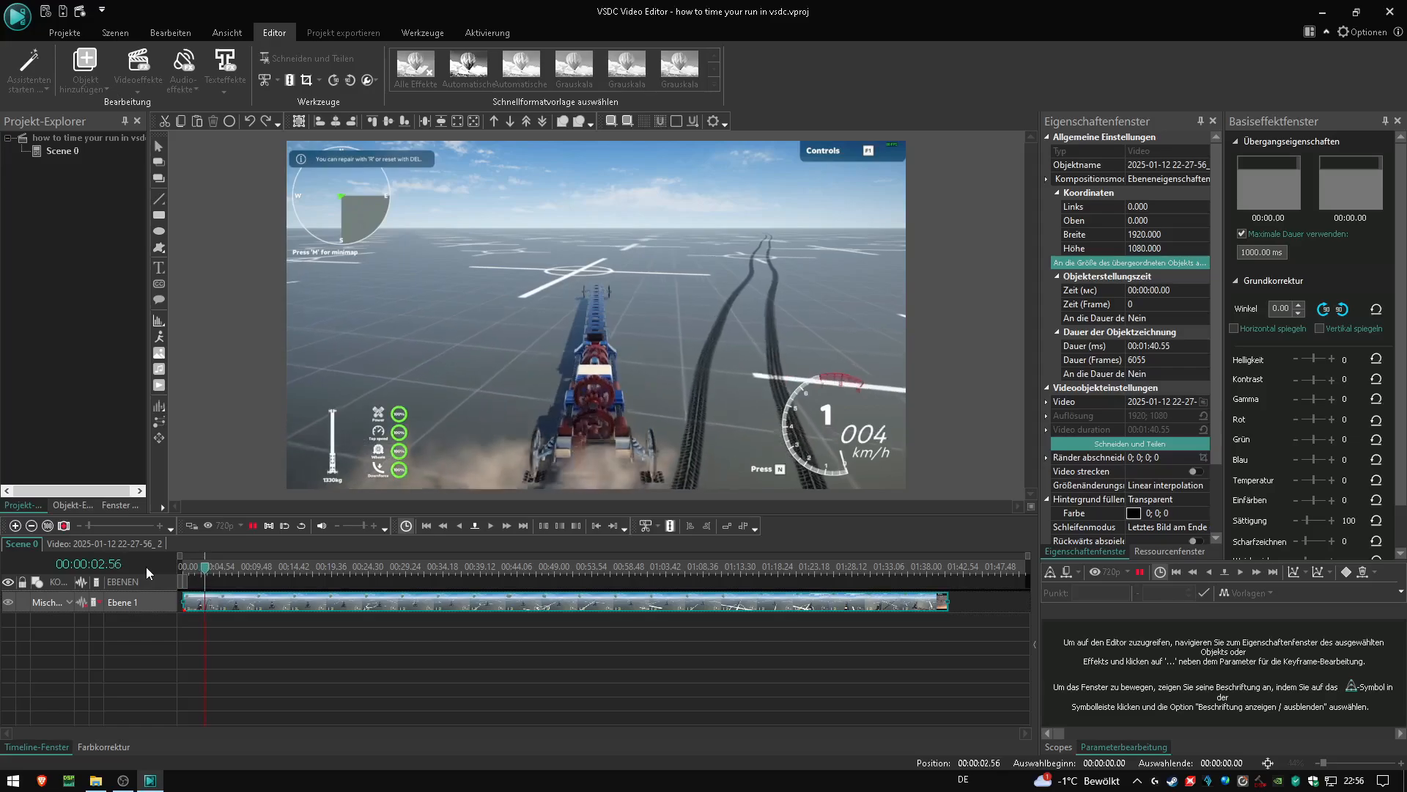
pyautogui.press('space')
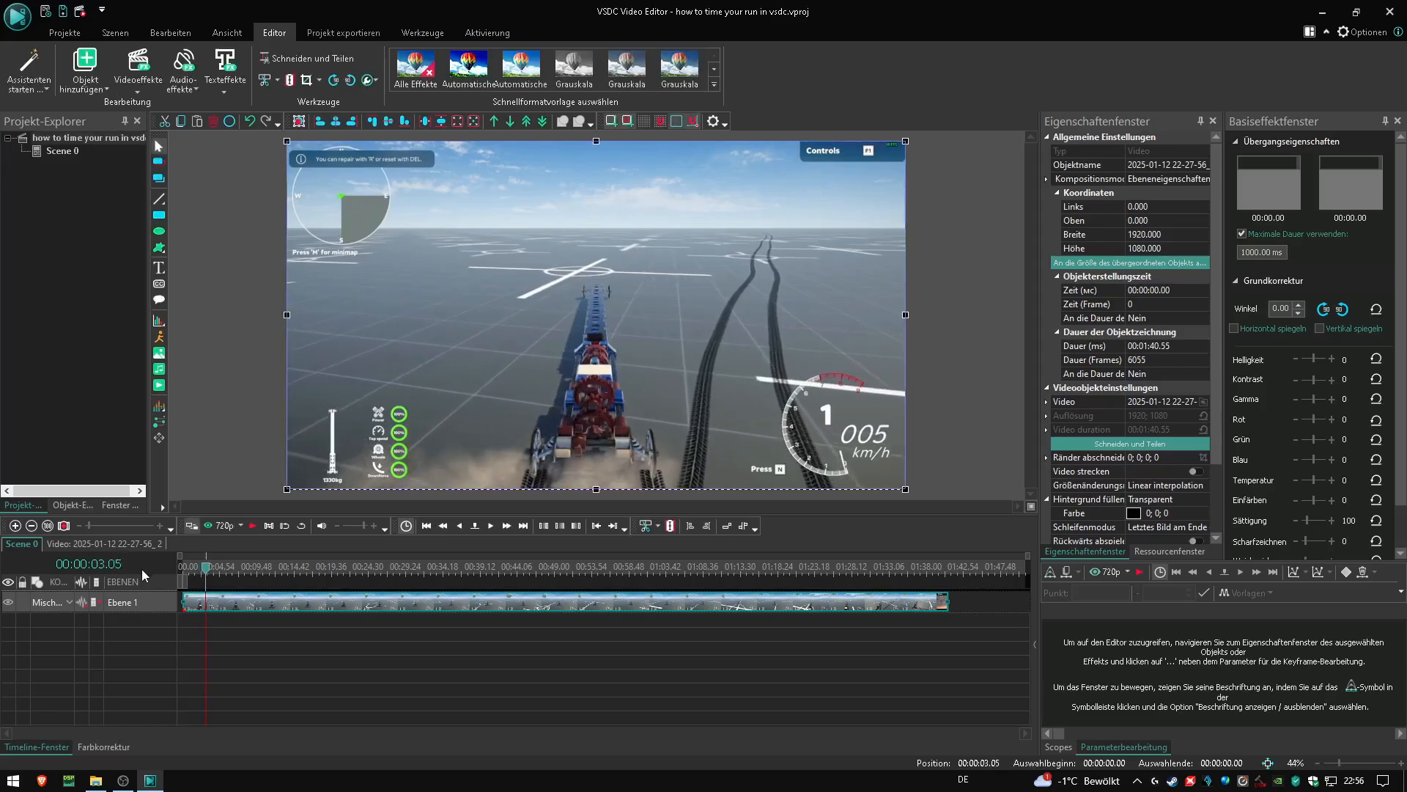
pyautogui.press('Left')
pyautogui.press('Left')
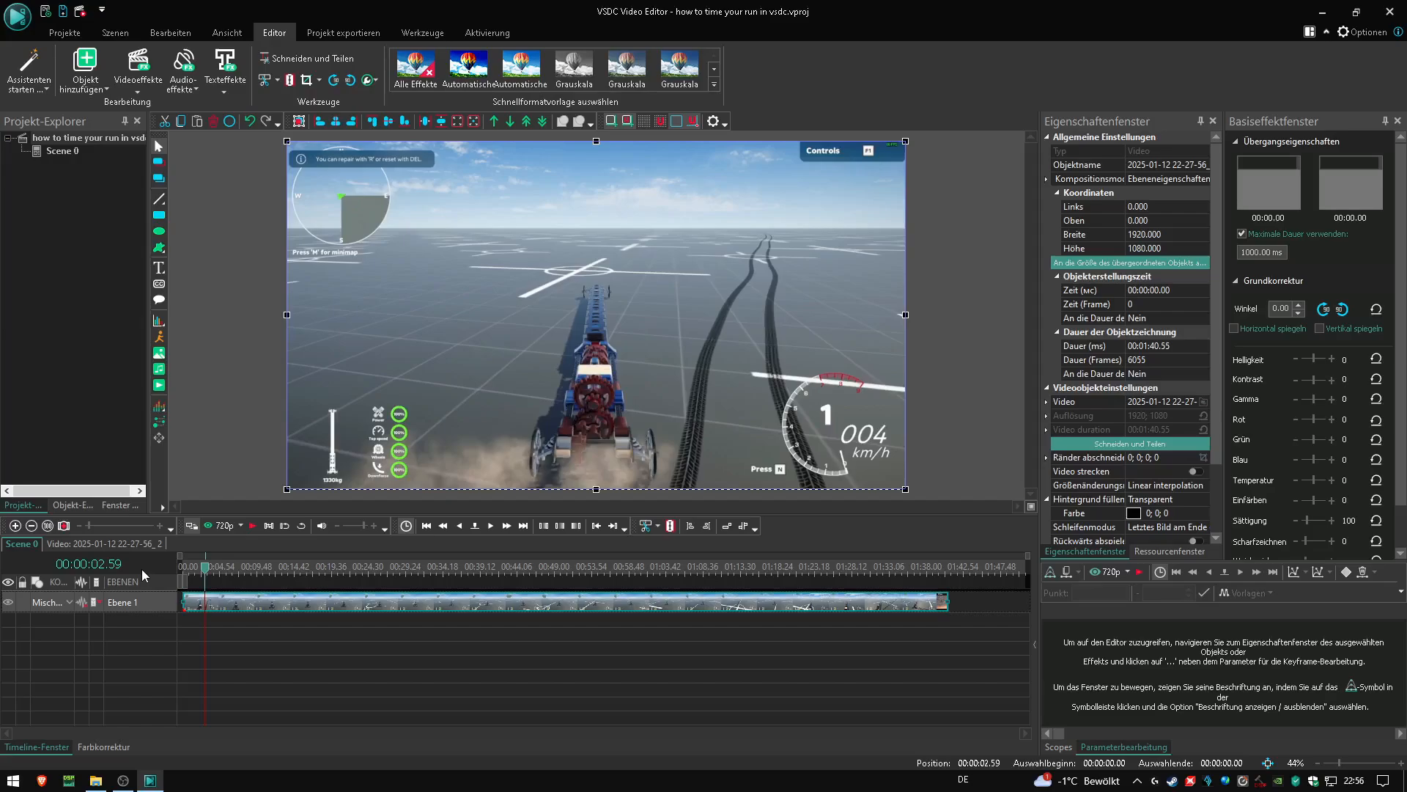
pyautogui.press('Left')
pyautogui.press('Left')
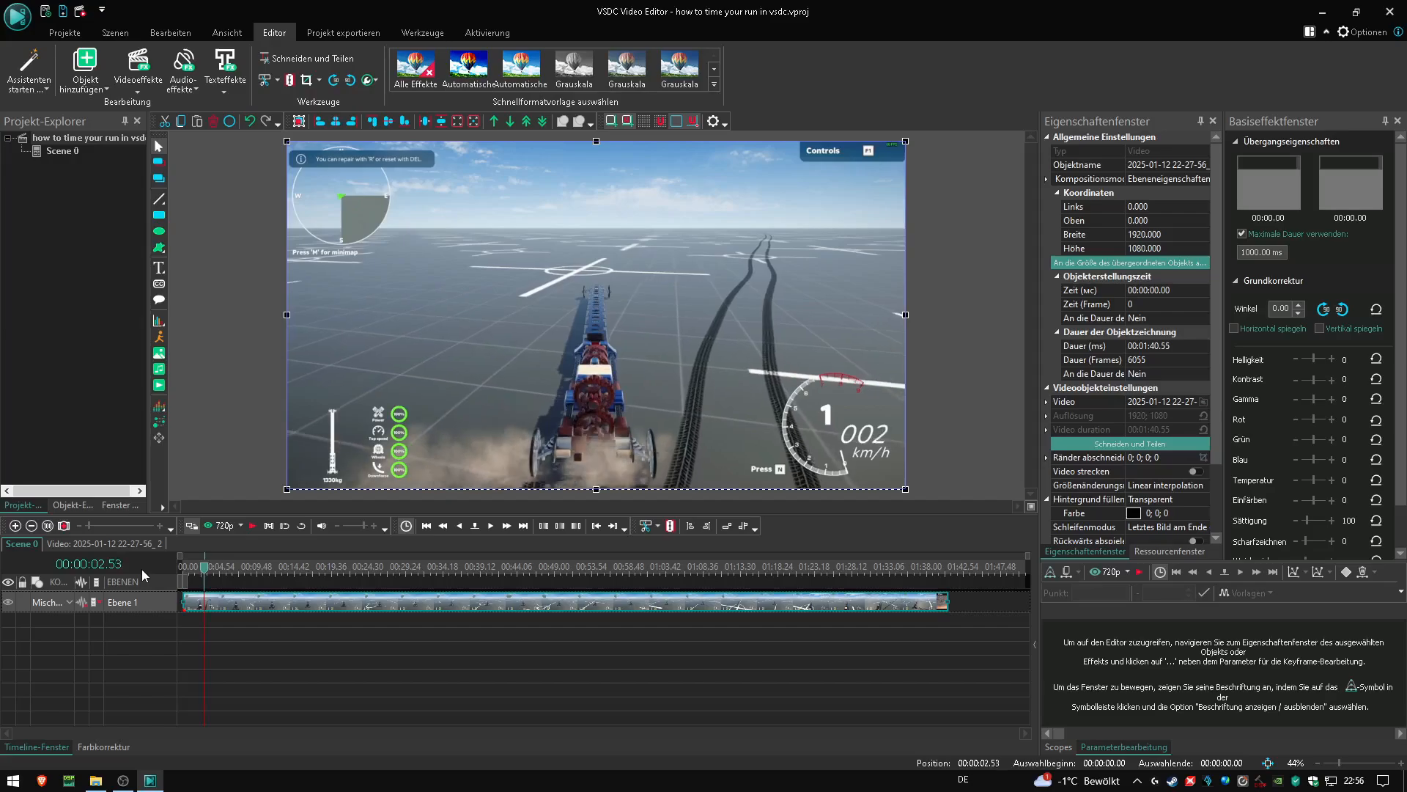
pyautogui.press('Left')
pyautogui.press('Left')
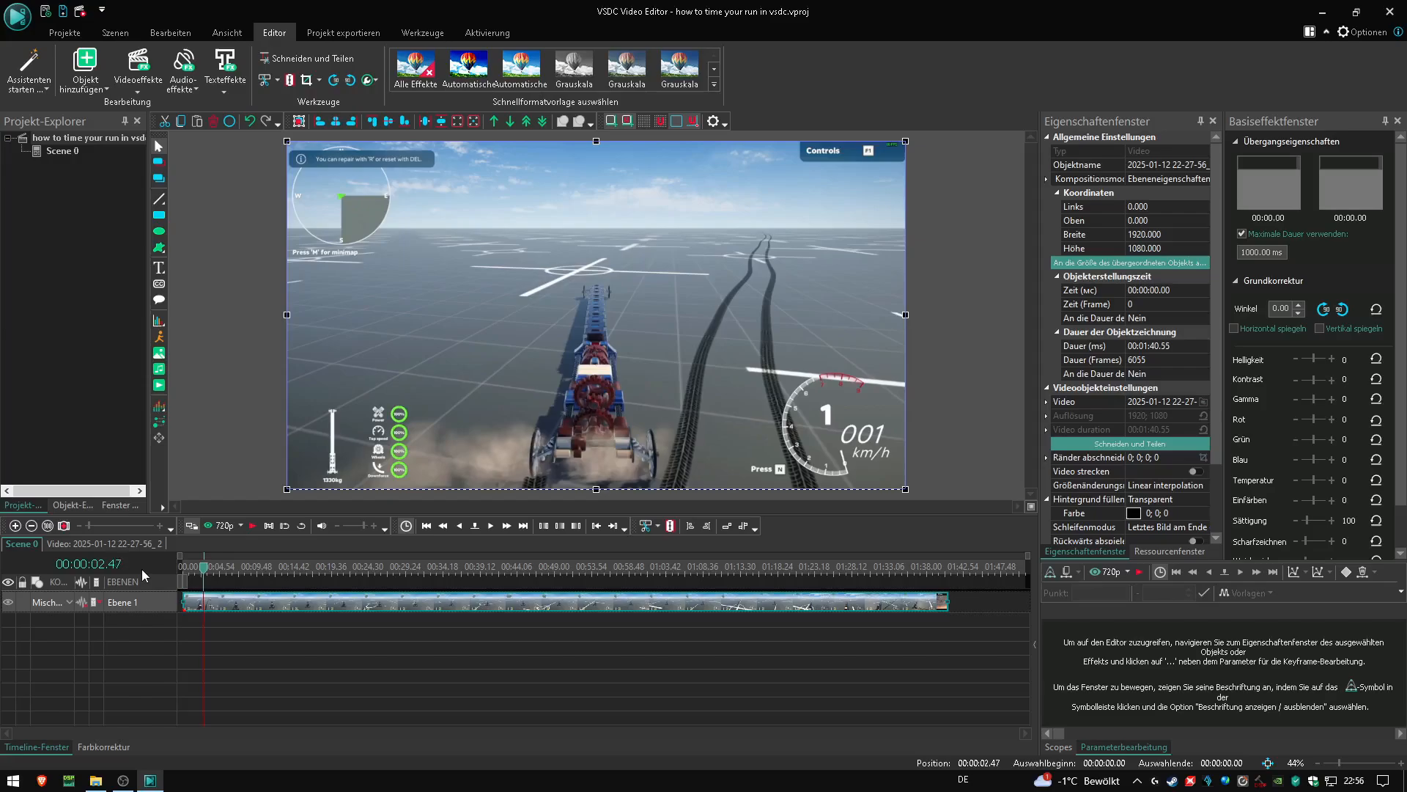
pyautogui.press('Left')
pyautogui.press('Left')
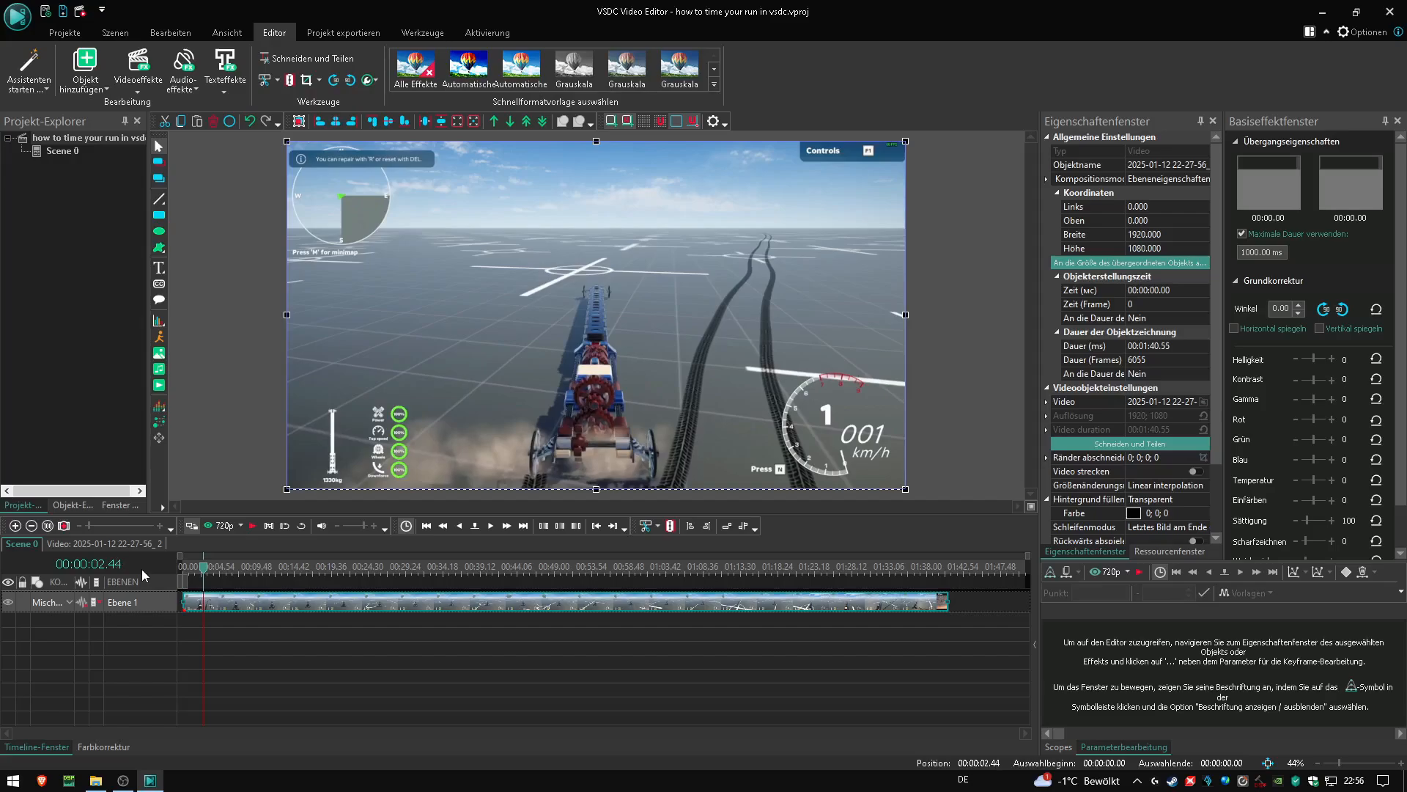
pyautogui.press('Left')
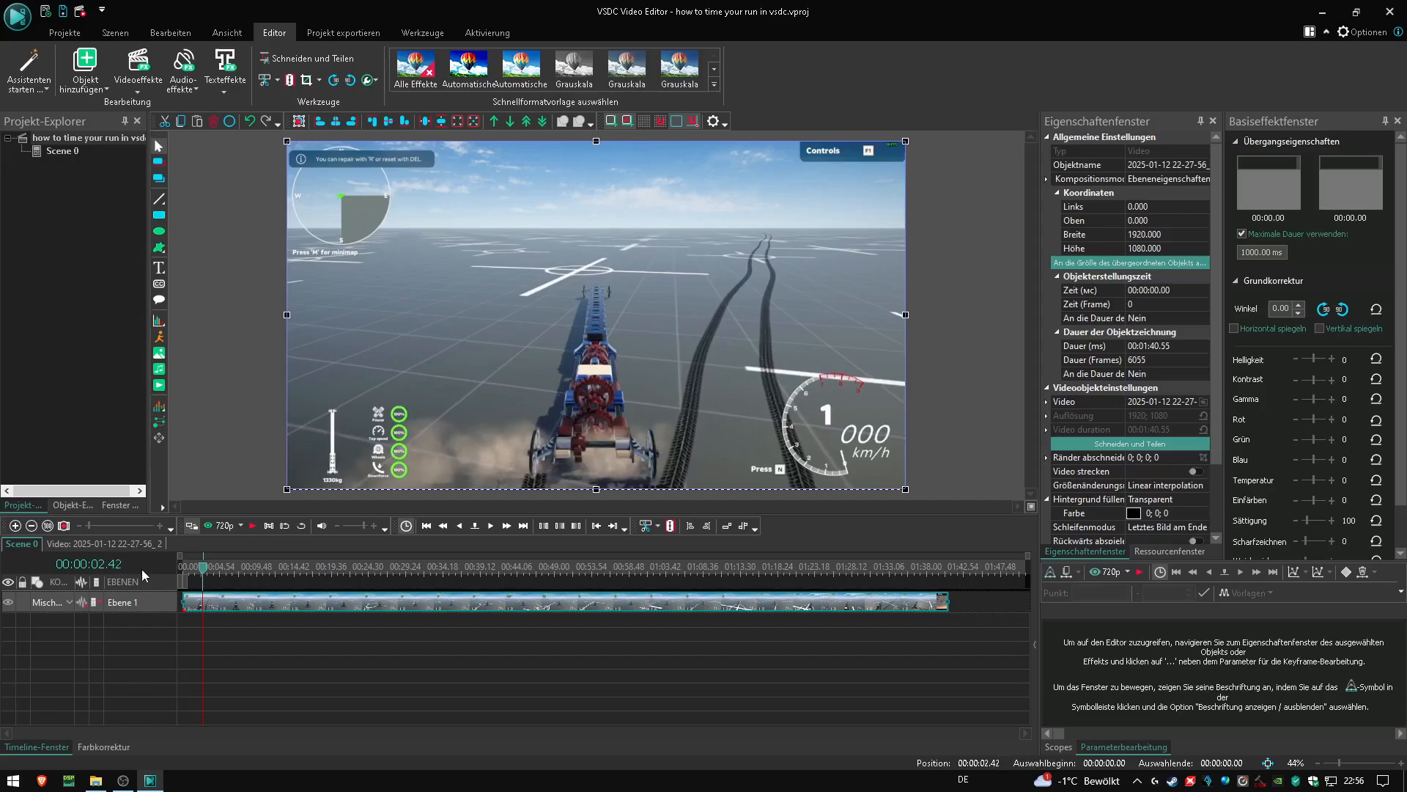
pyautogui.press('Right')
pyautogui.press('Right')
pyautogui.press('Left')
pyautogui.press('Right')
pyautogui.press('Left')
pyautogui.press('Right')
pyautogui.press('Left')
pyautogui.press('Right')
pyautogui.press('Left')
# - Insert a counter object (Zähler) starting at the cursor position, about 686 by 234 px, above the vehicle
pyautogui.moveTo(162, 269)
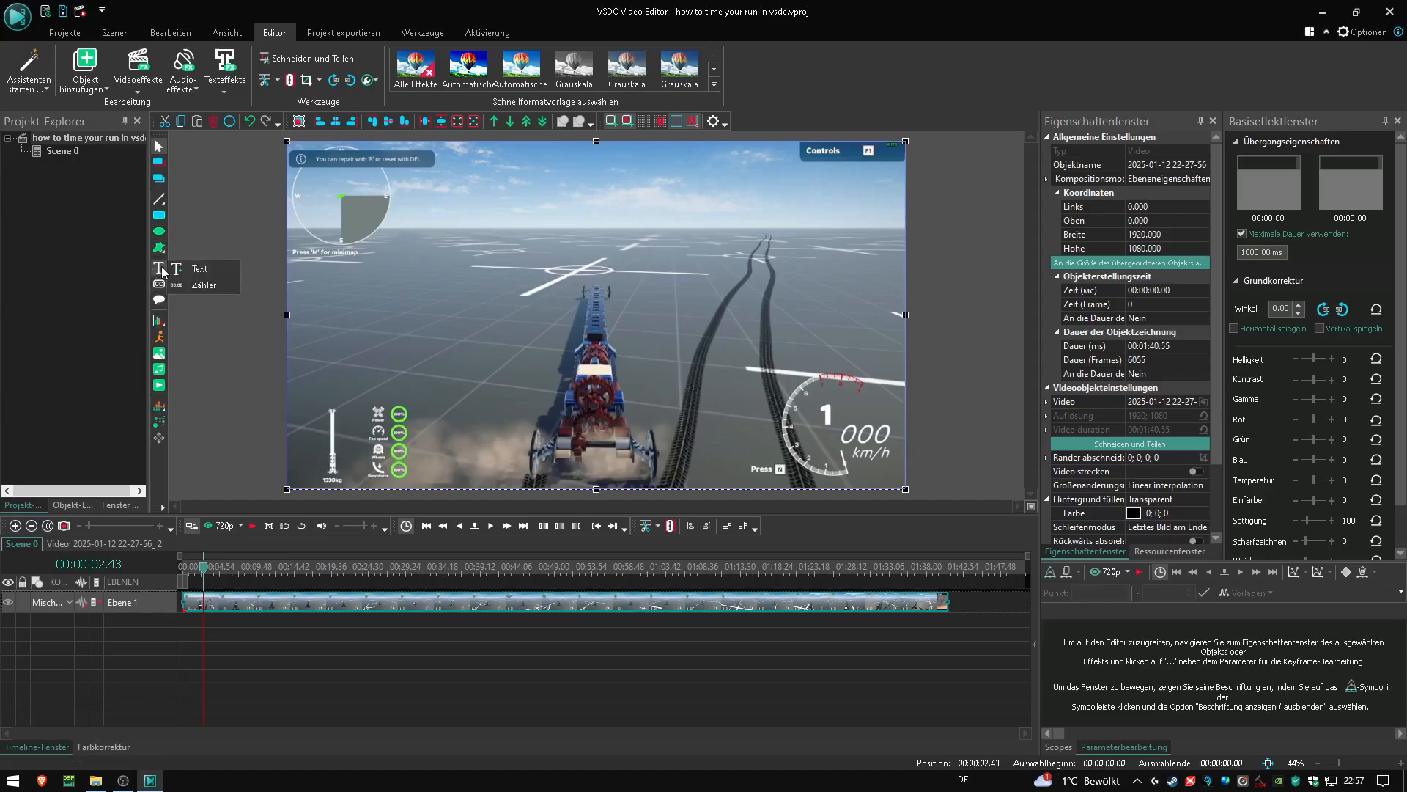
pyautogui.click(217, 284)
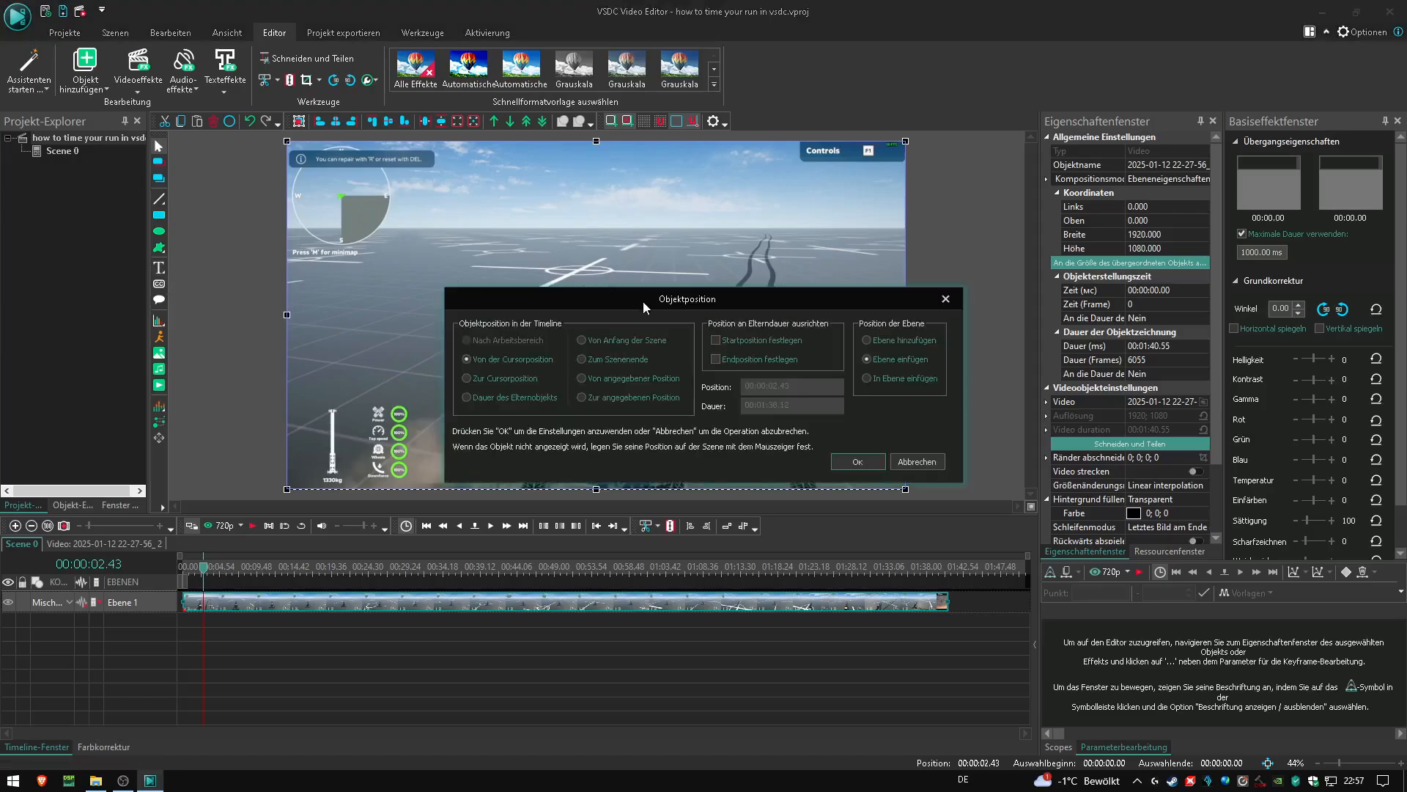
pyautogui.click(859, 462)
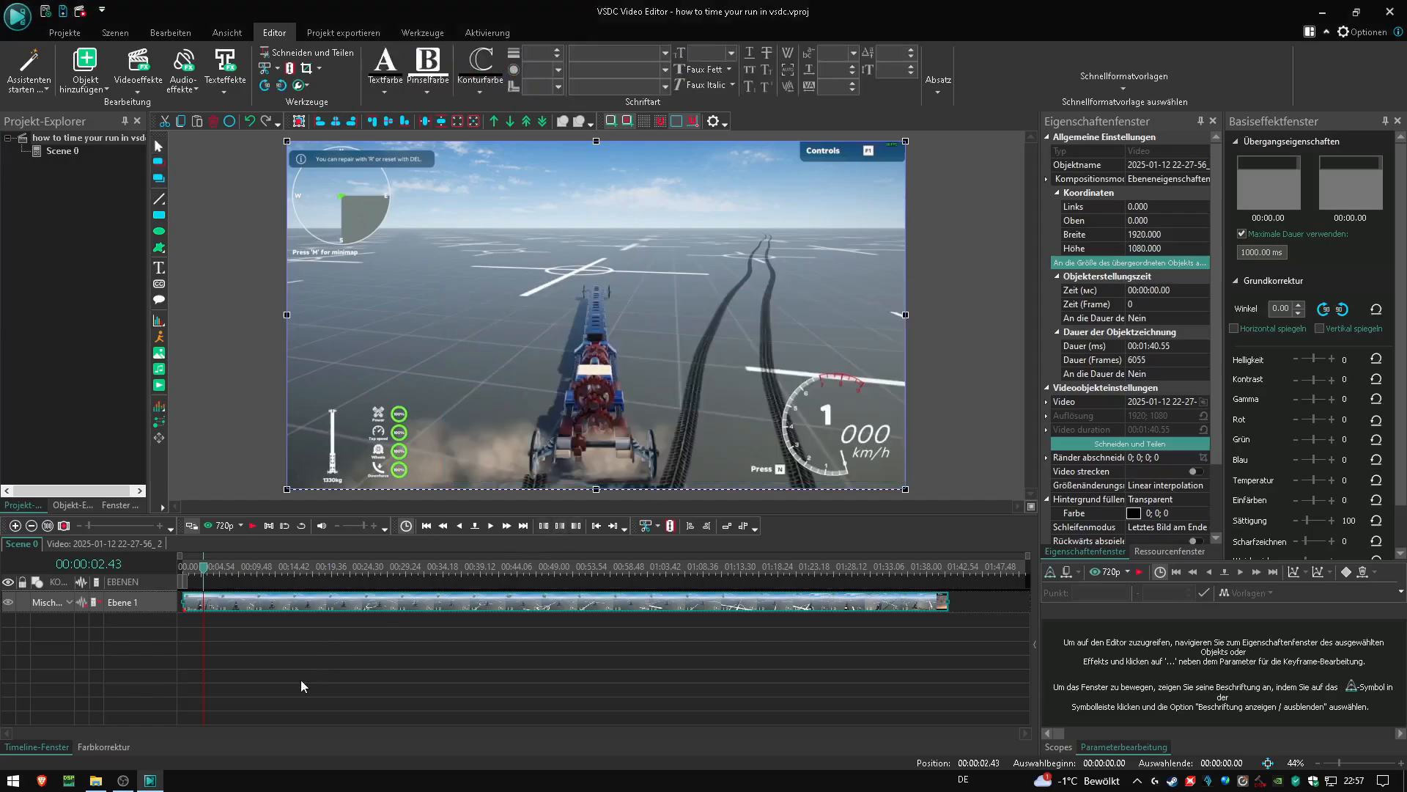
pyautogui.moveTo(511, 183)
pyautogui.mouseDown()
pyautogui.moveTo(674, 254)
pyautogui.moveTo(733, 258)
pyautogui.mouseUp()
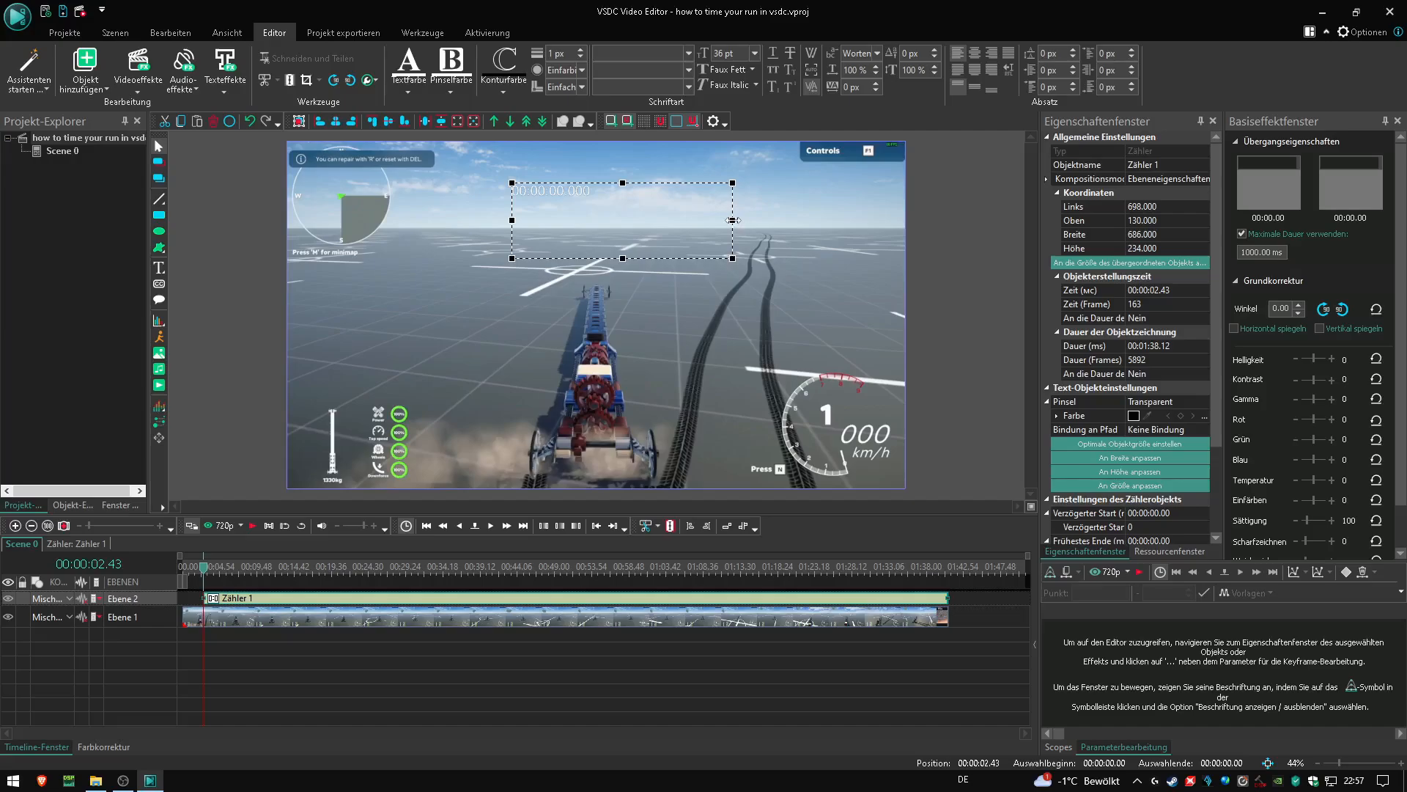
# - Resize the counter box to about 529 by 118 px and set its font size to 72 pt
pyautogui.moveTo(733, 220); pyautogui.dragTo(692, 219)
pyautogui.moveTo(511, 220); pyautogui.dragTo(522, 220)
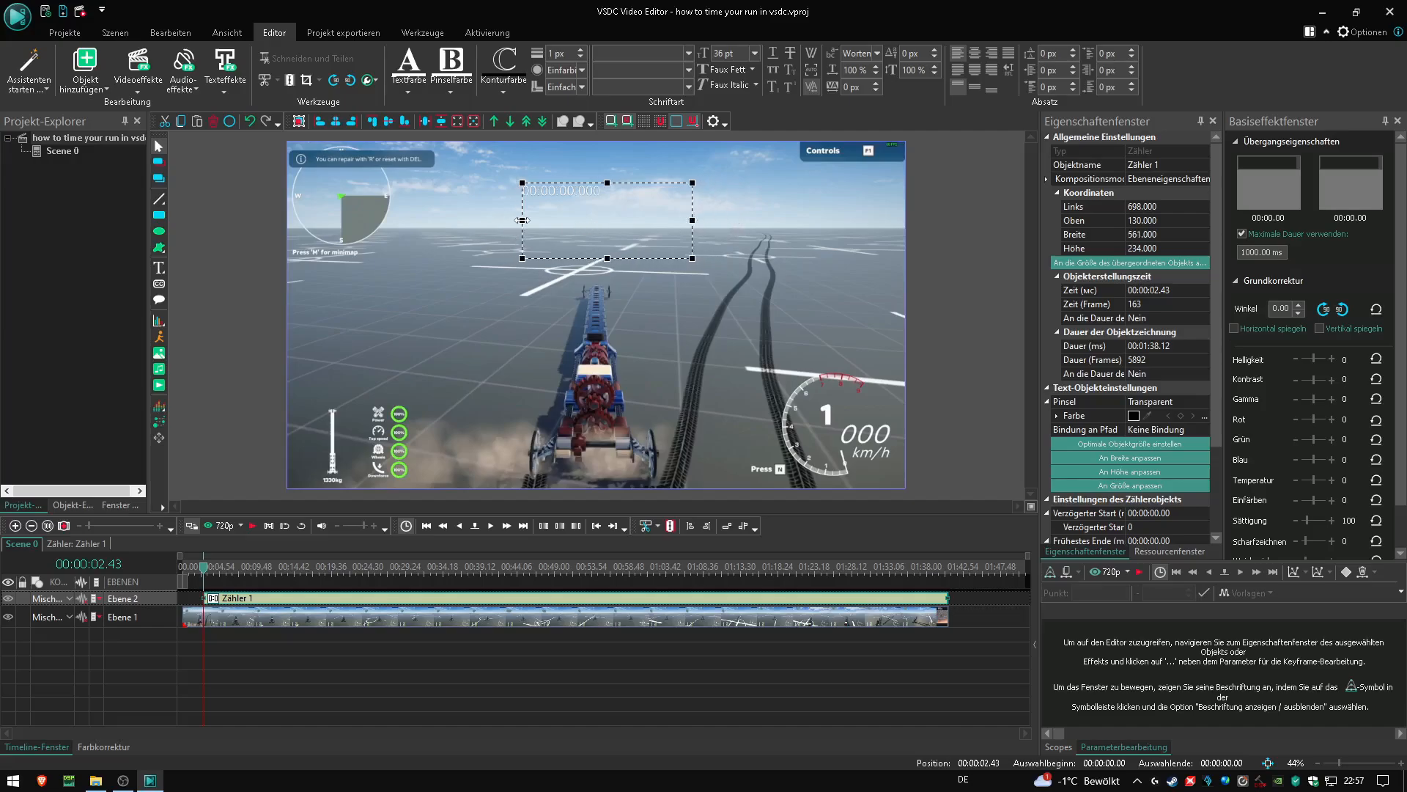
pyautogui.click(755, 54)
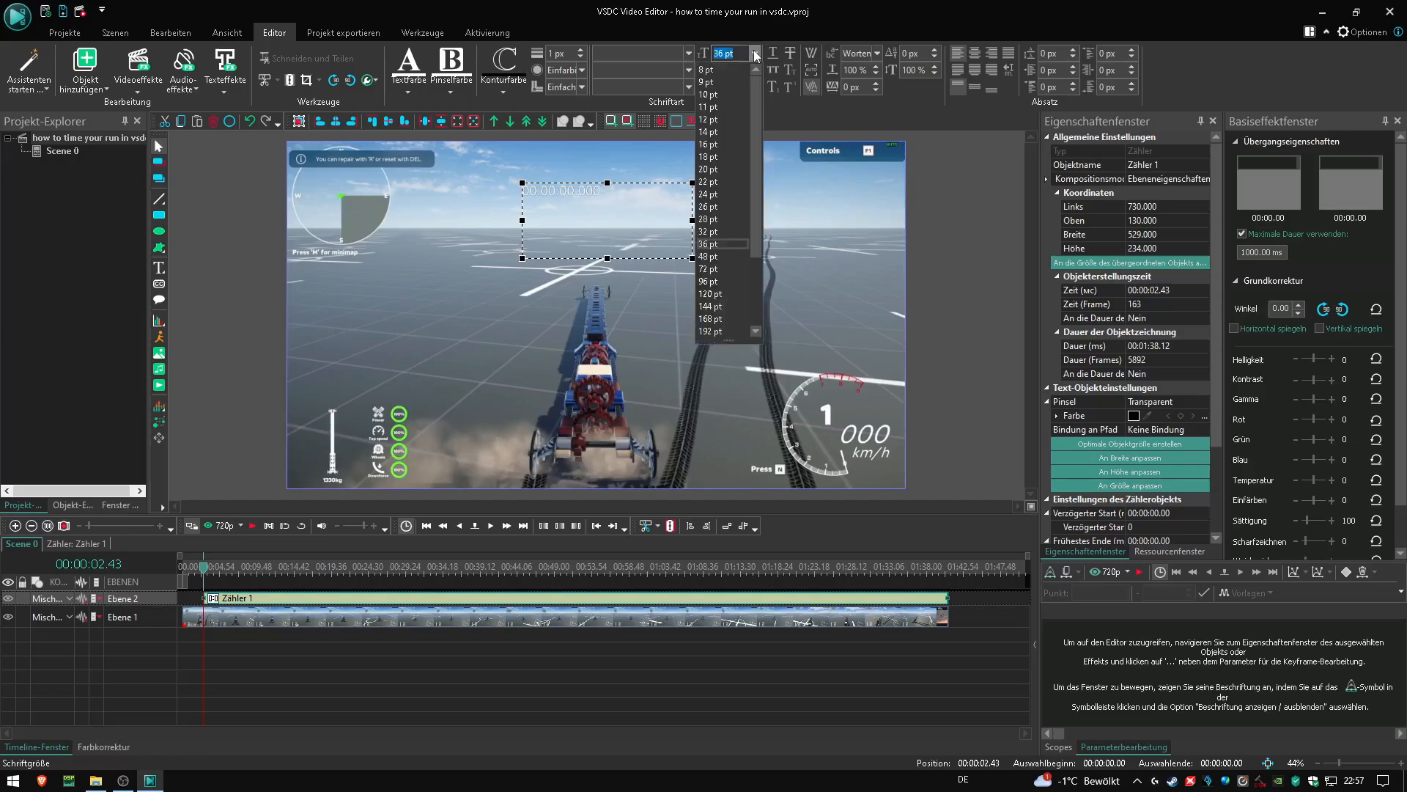
pyautogui.click(715, 269)
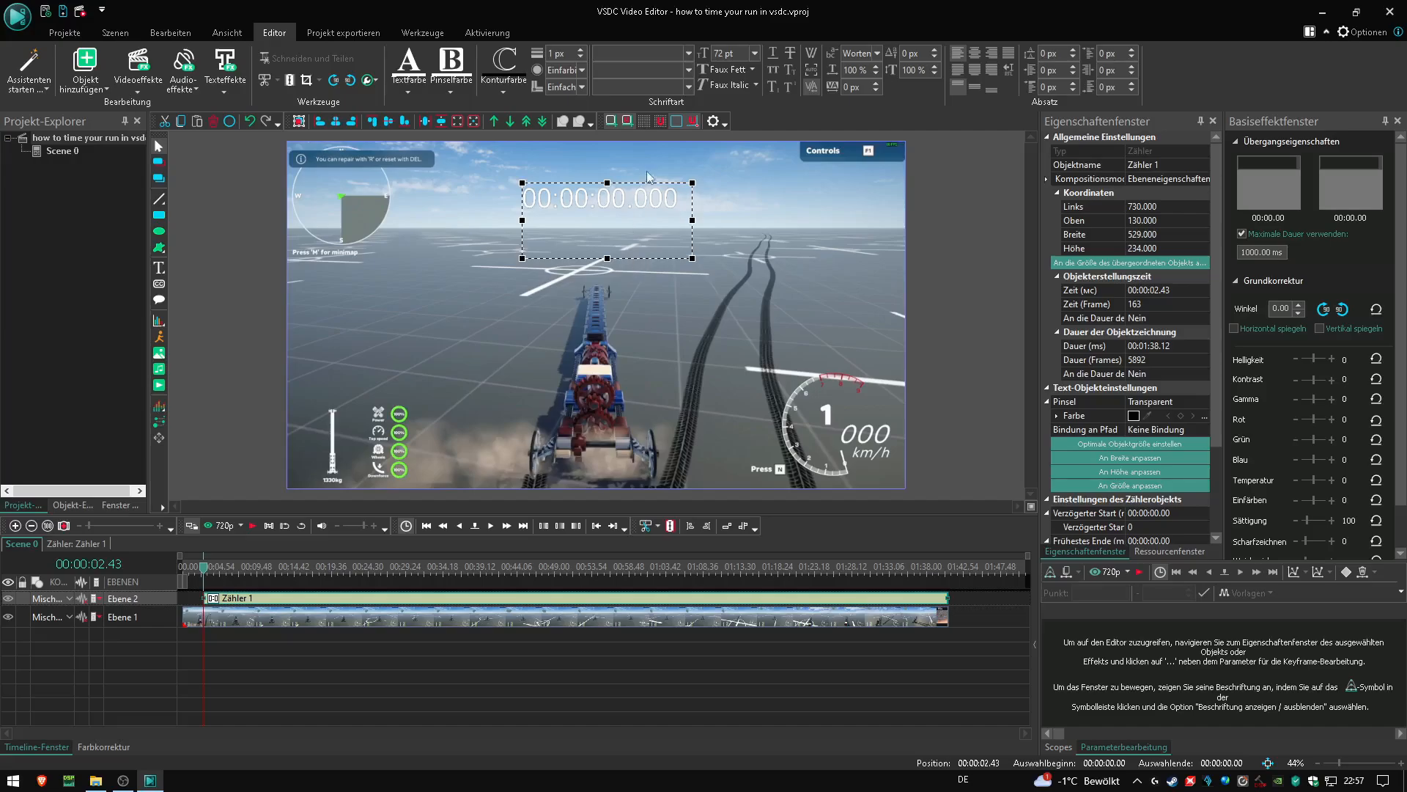
pyautogui.moveTo(607, 258); pyautogui.dragTo(602, 221)
# - Set the counter's brush (Pinsel) to Einfarbig to give it a solid black background
pyautogui.click(1162, 401)
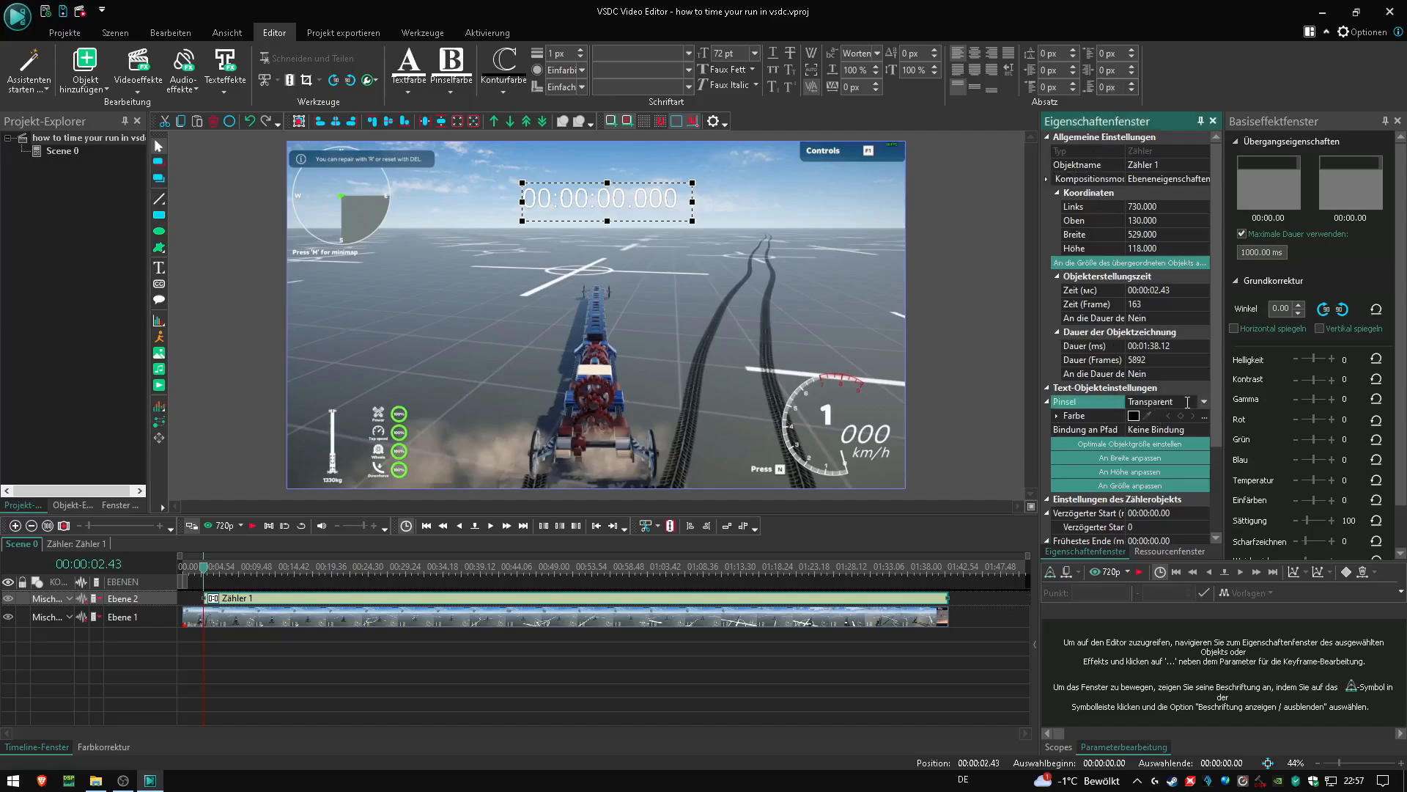
pyautogui.click(1203, 402)
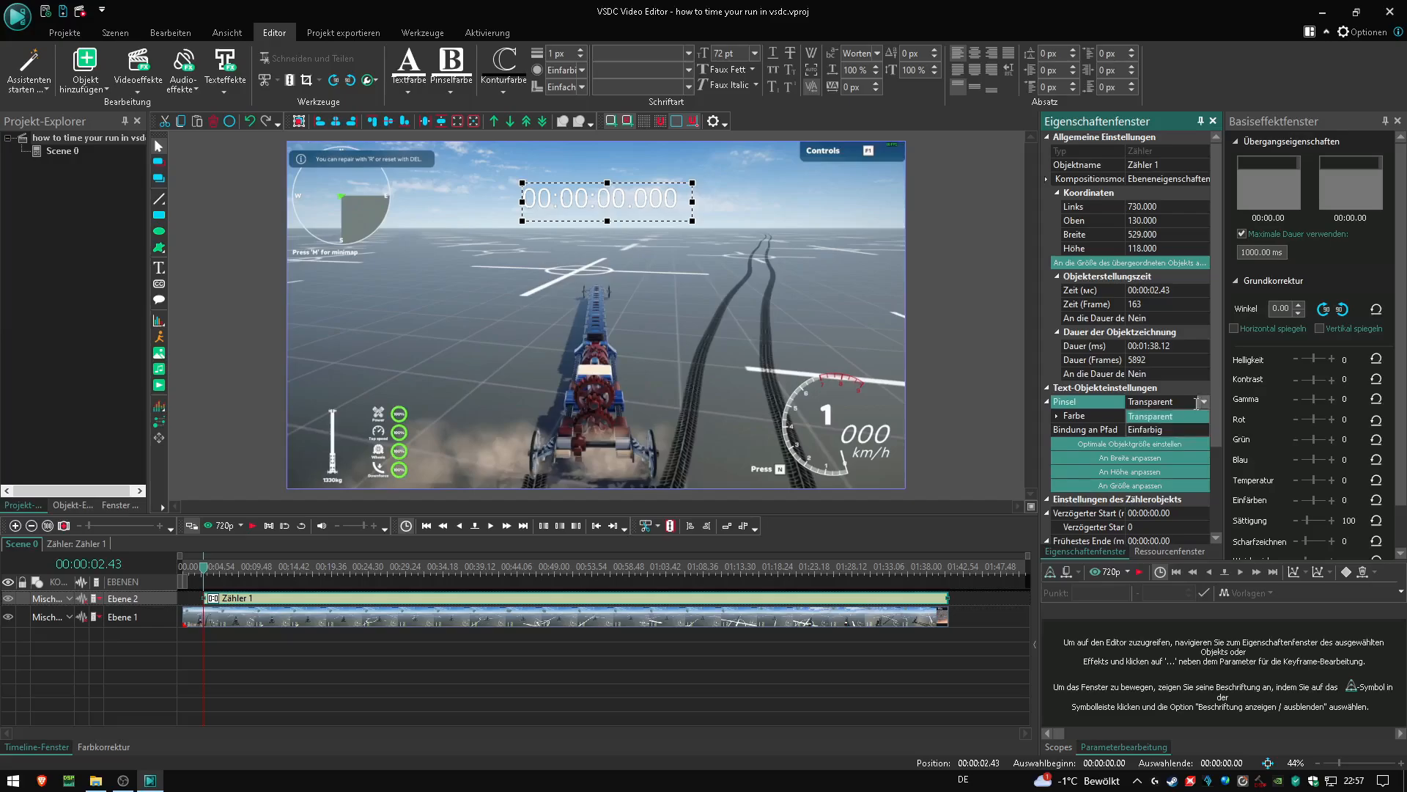
pyautogui.click(1151, 429)
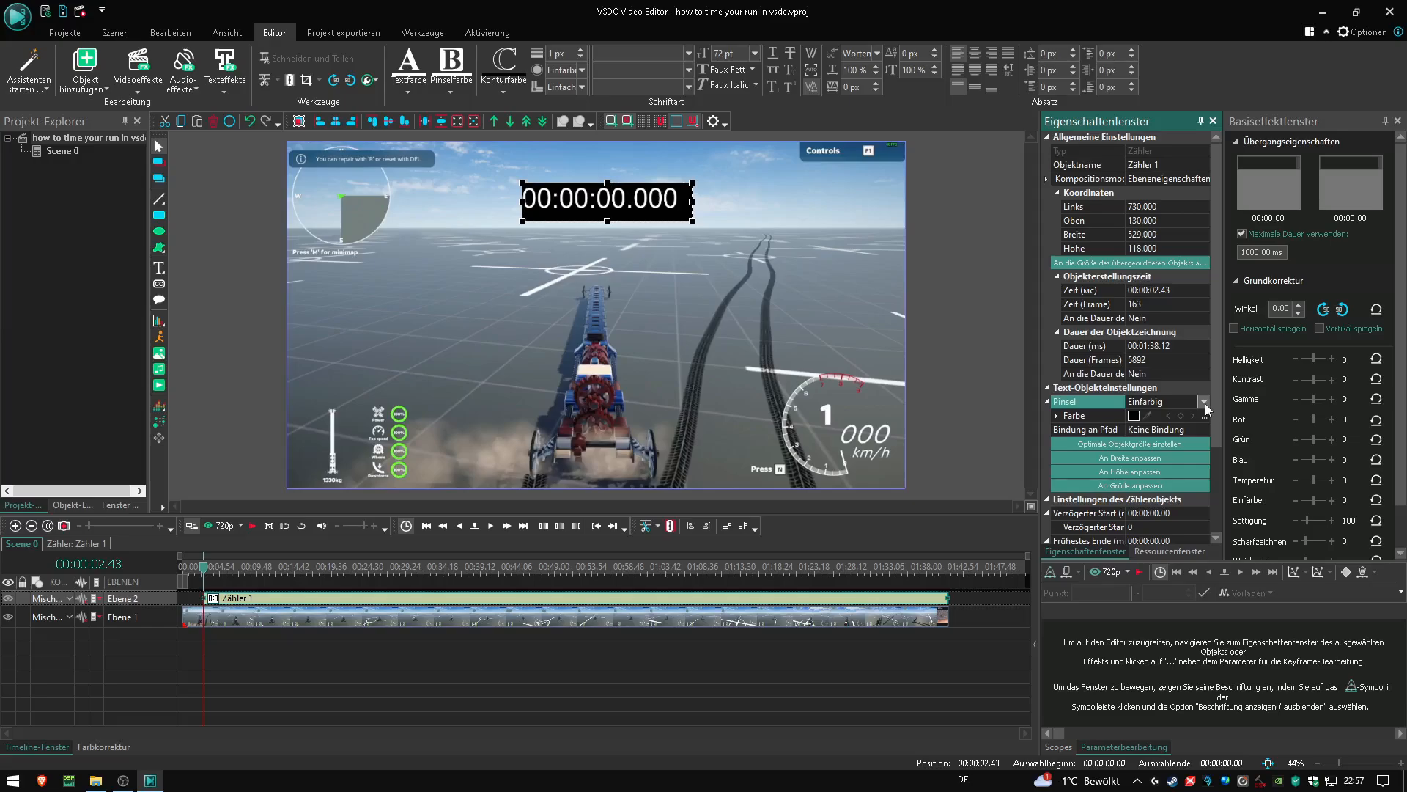
# - Confirm black (#000000) as the counter's background colour and shorten its pattern (Muster) to %2m:%2s.%3n to remove the hours
pyautogui.click(1136, 415)
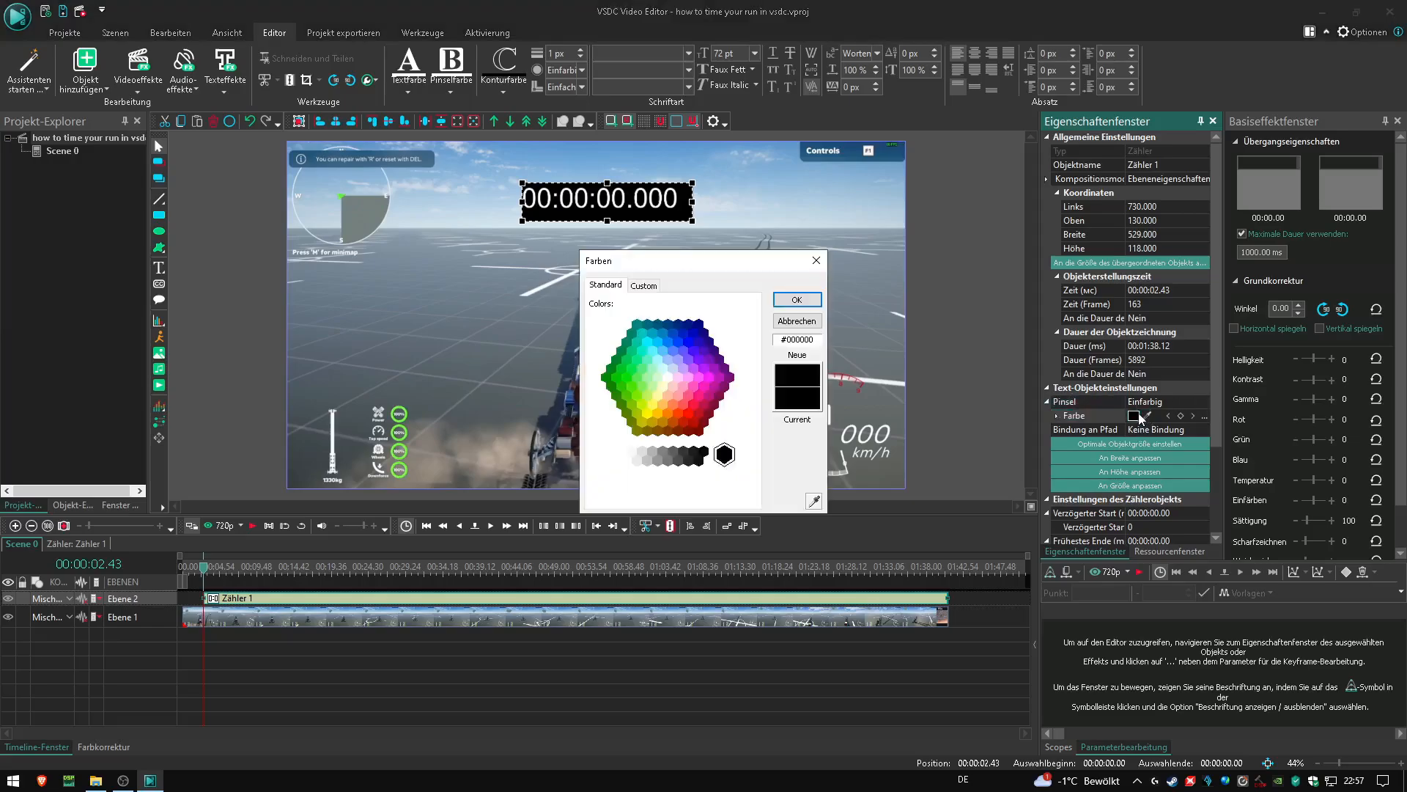
pyautogui.click(804, 301)
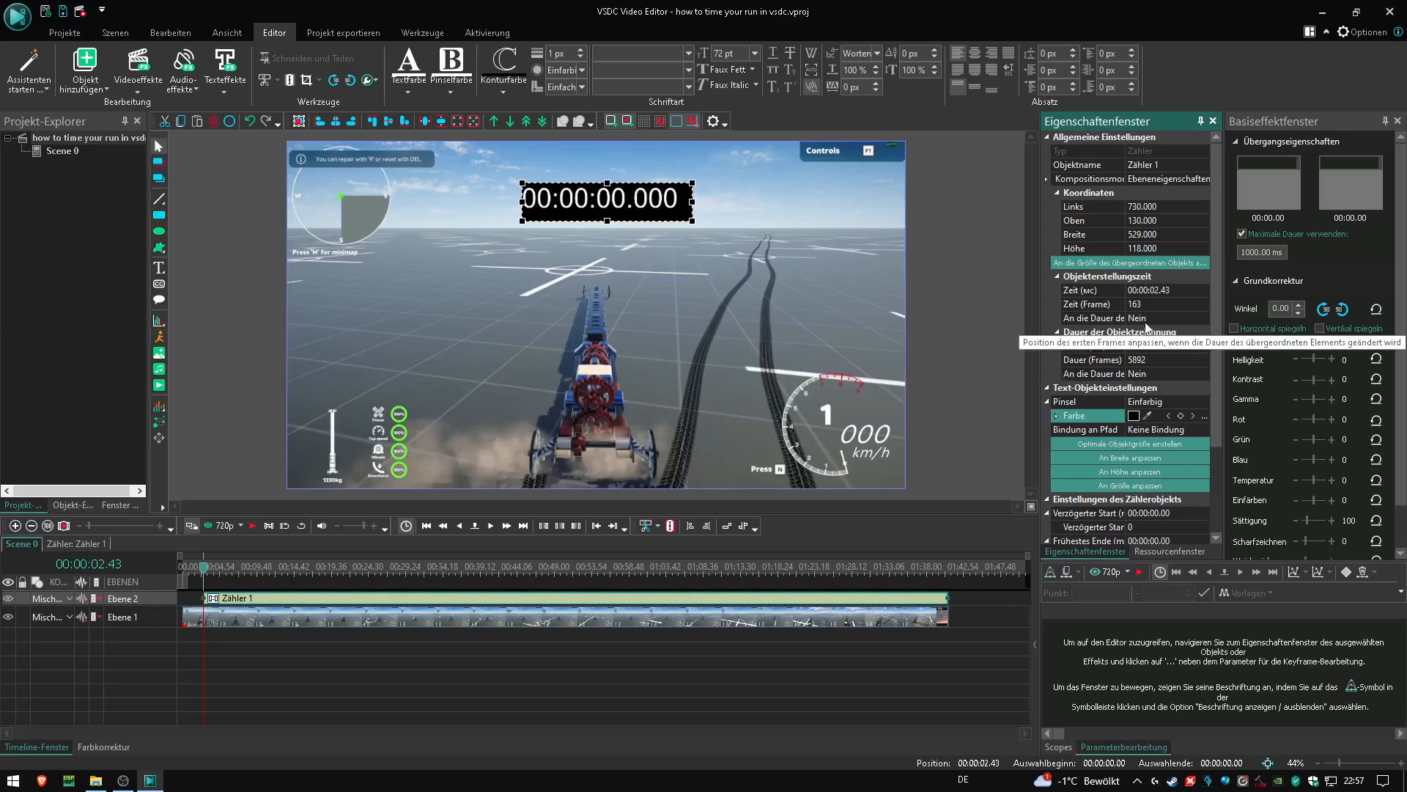
pyautogui.scroll(-3, 1148, 328)
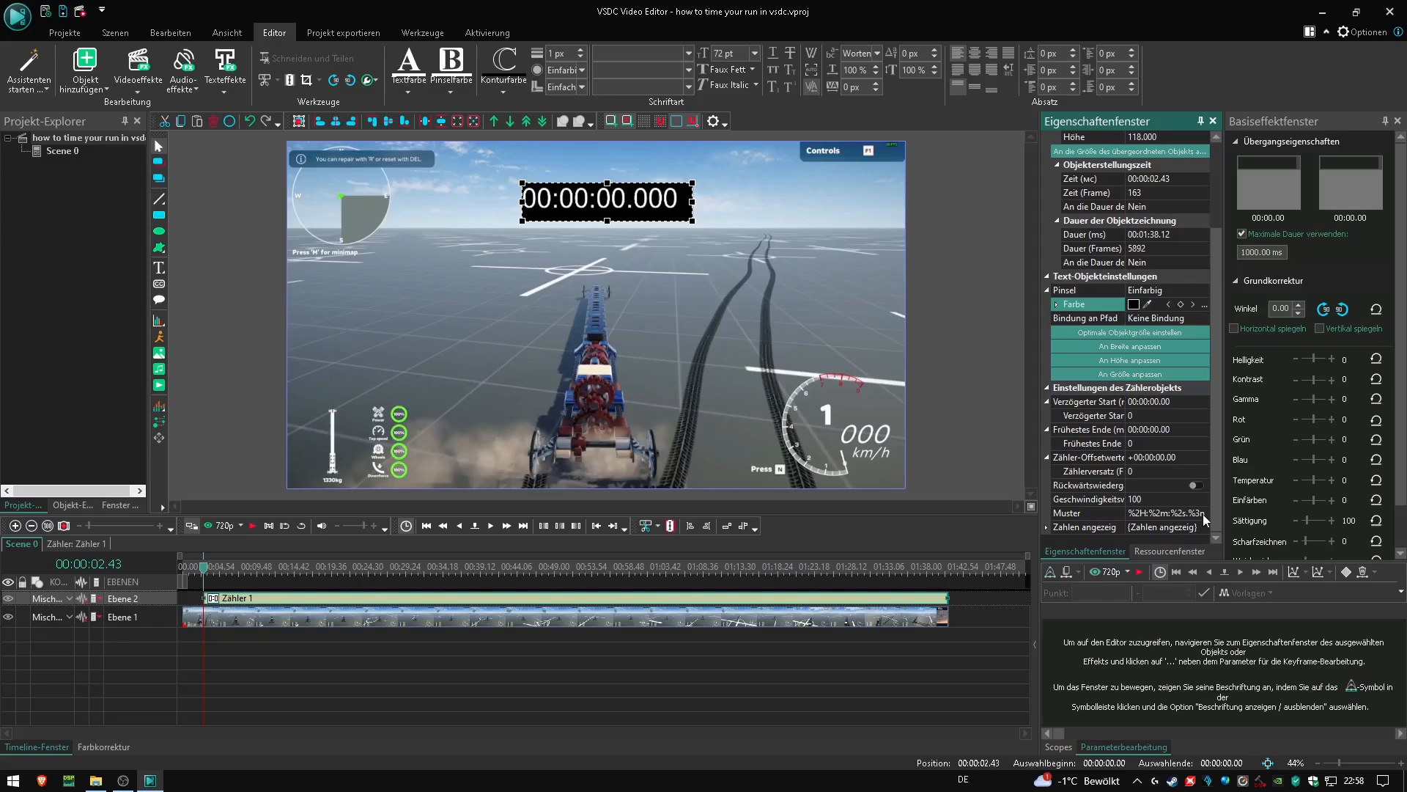
pyautogui.click(1152, 513)
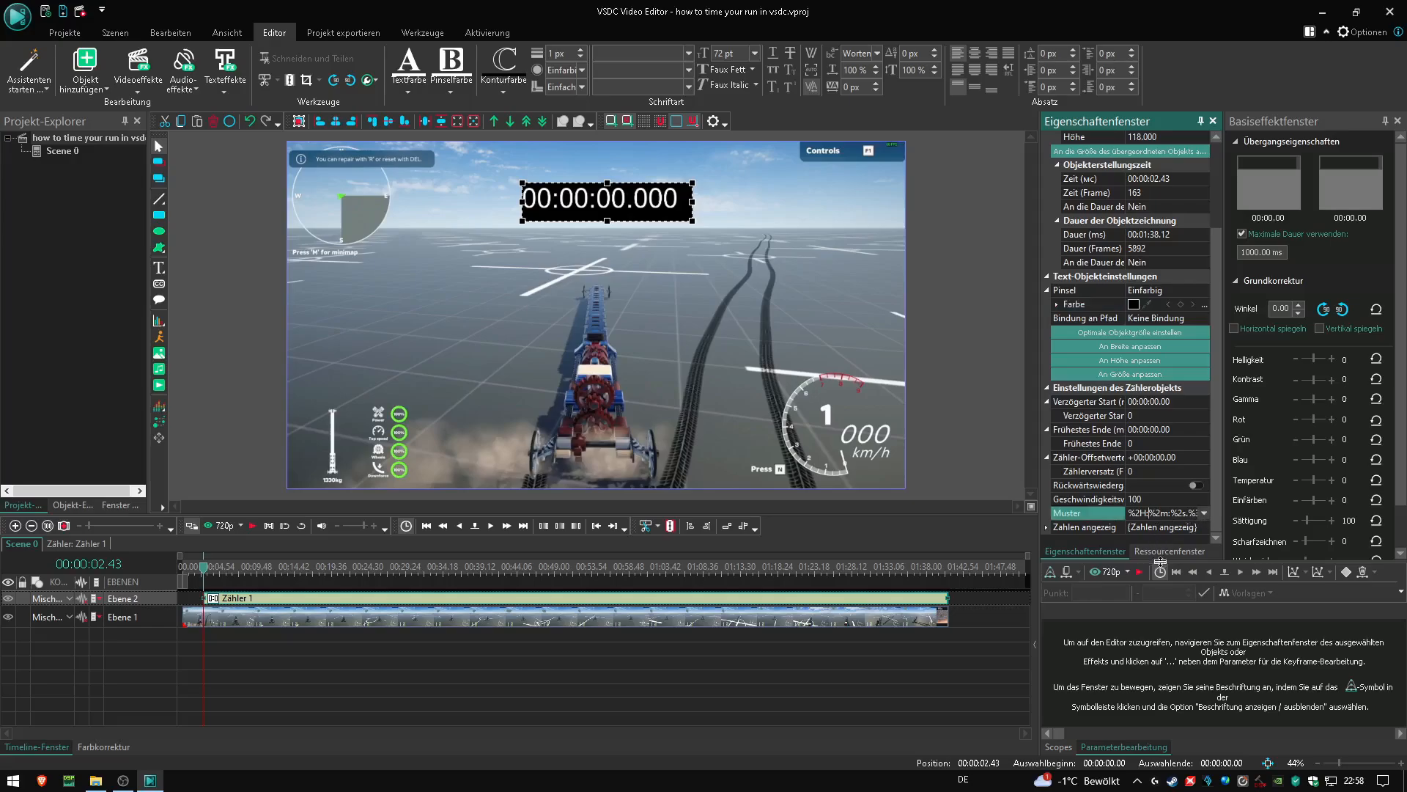
pyautogui.press('BackSpace')
pyautogui.press('BackSpace')
pyautogui.press('BackSpace')
pyautogui.press('BackSpace')
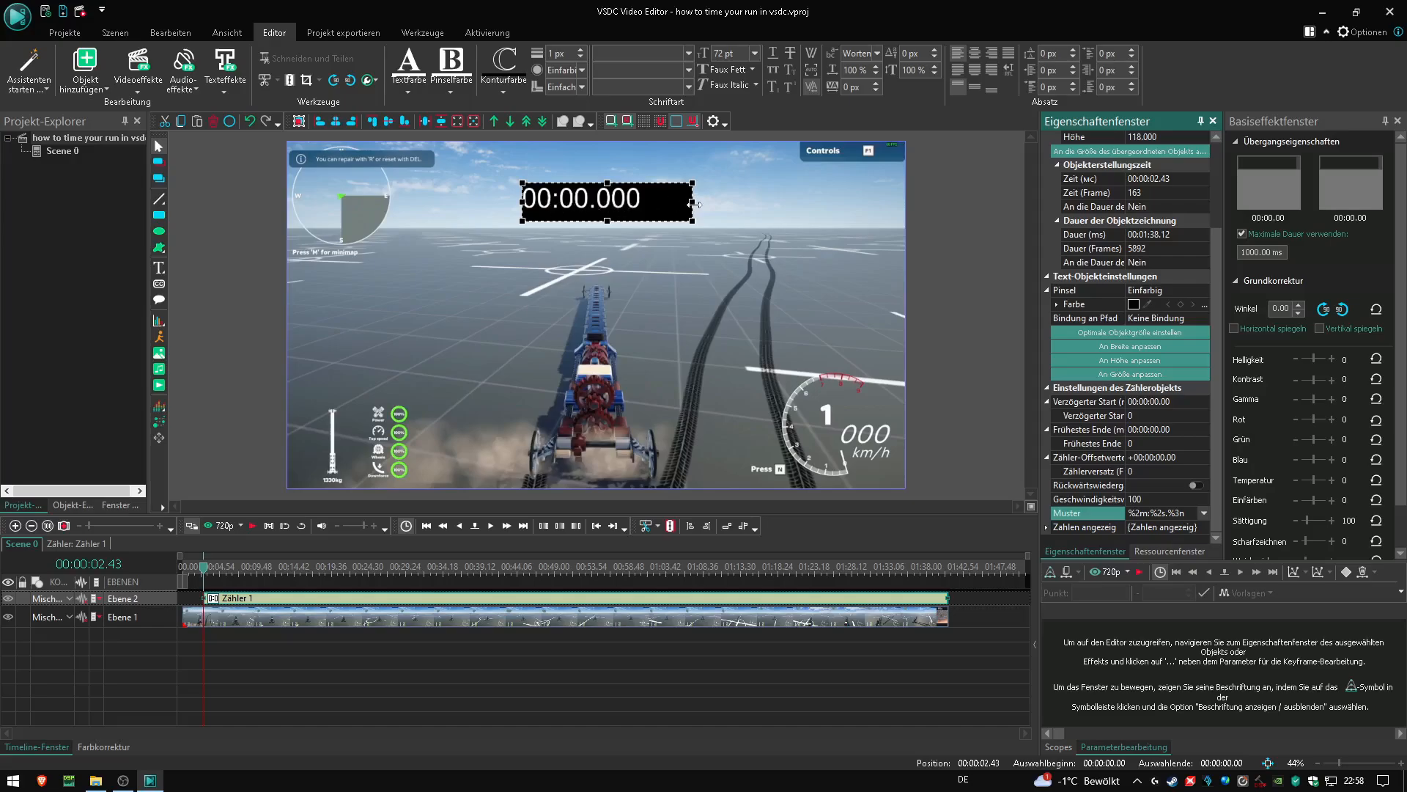
# - Resize the counter box to fit its text, with a height of 98 px, and centre it horizontally near the video's upper edge
pyautogui.moveTo(693, 202); pyautogui.dragTo(608, 189)
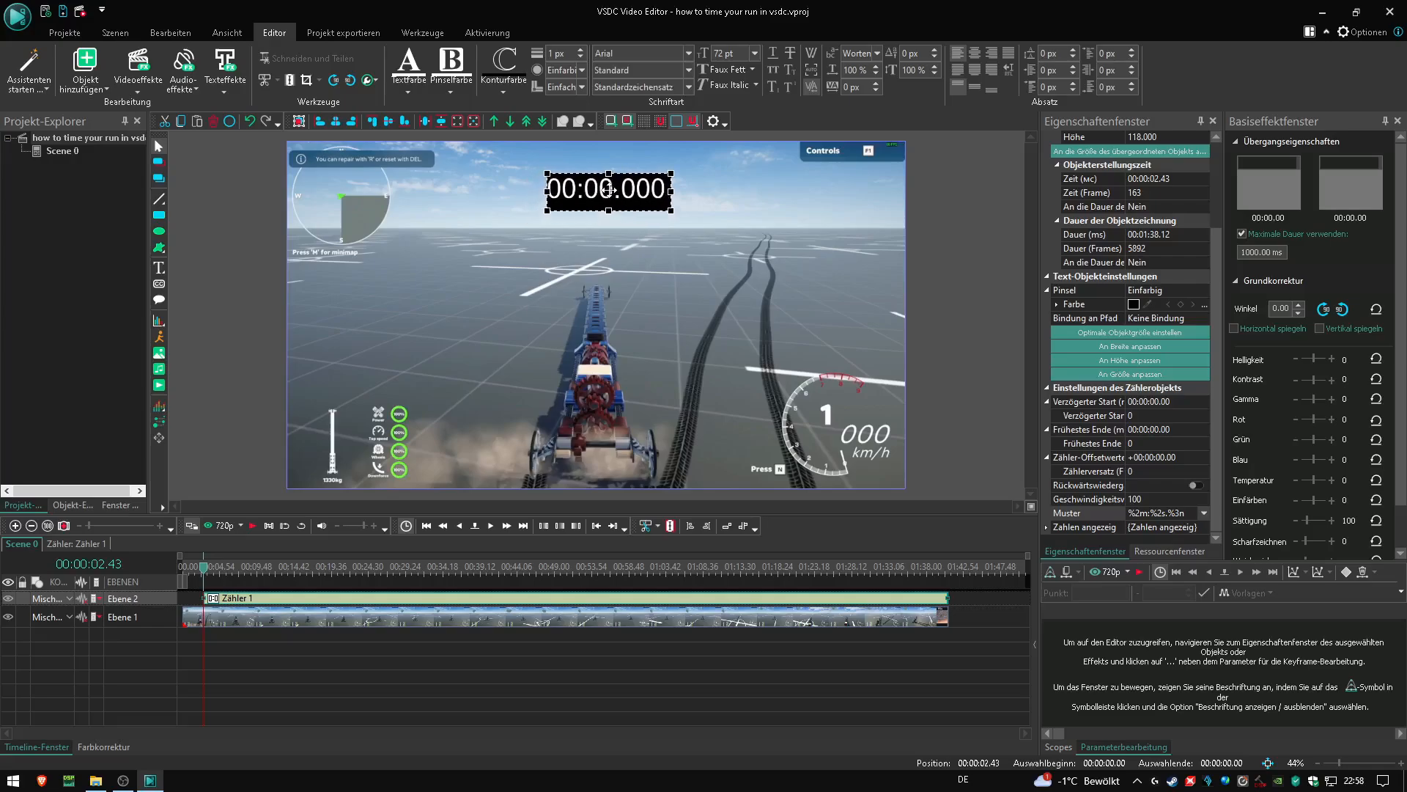
pyautogui.click(337, 121)
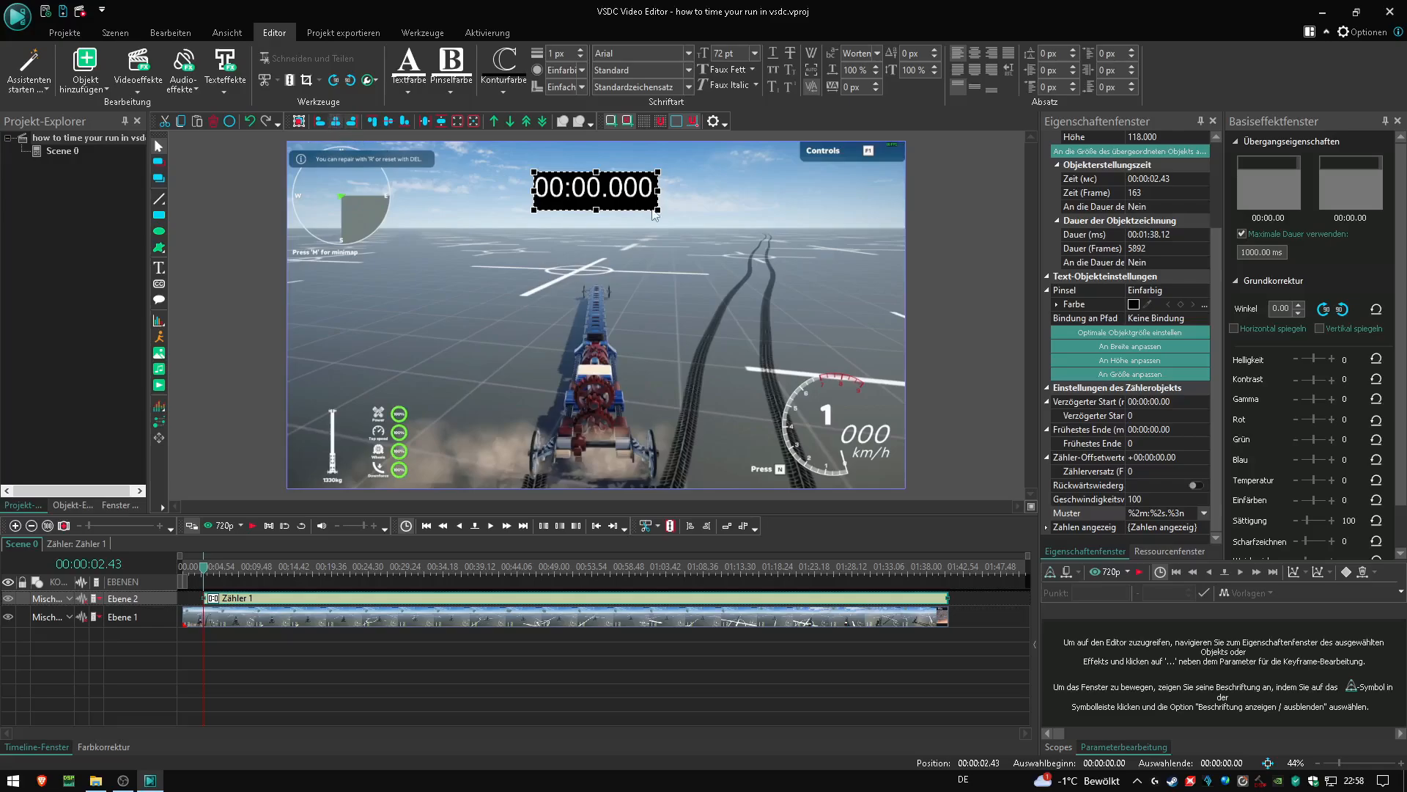
pyautogui.moveTo(607, 190); pyautogui.dragTo(611, 176)
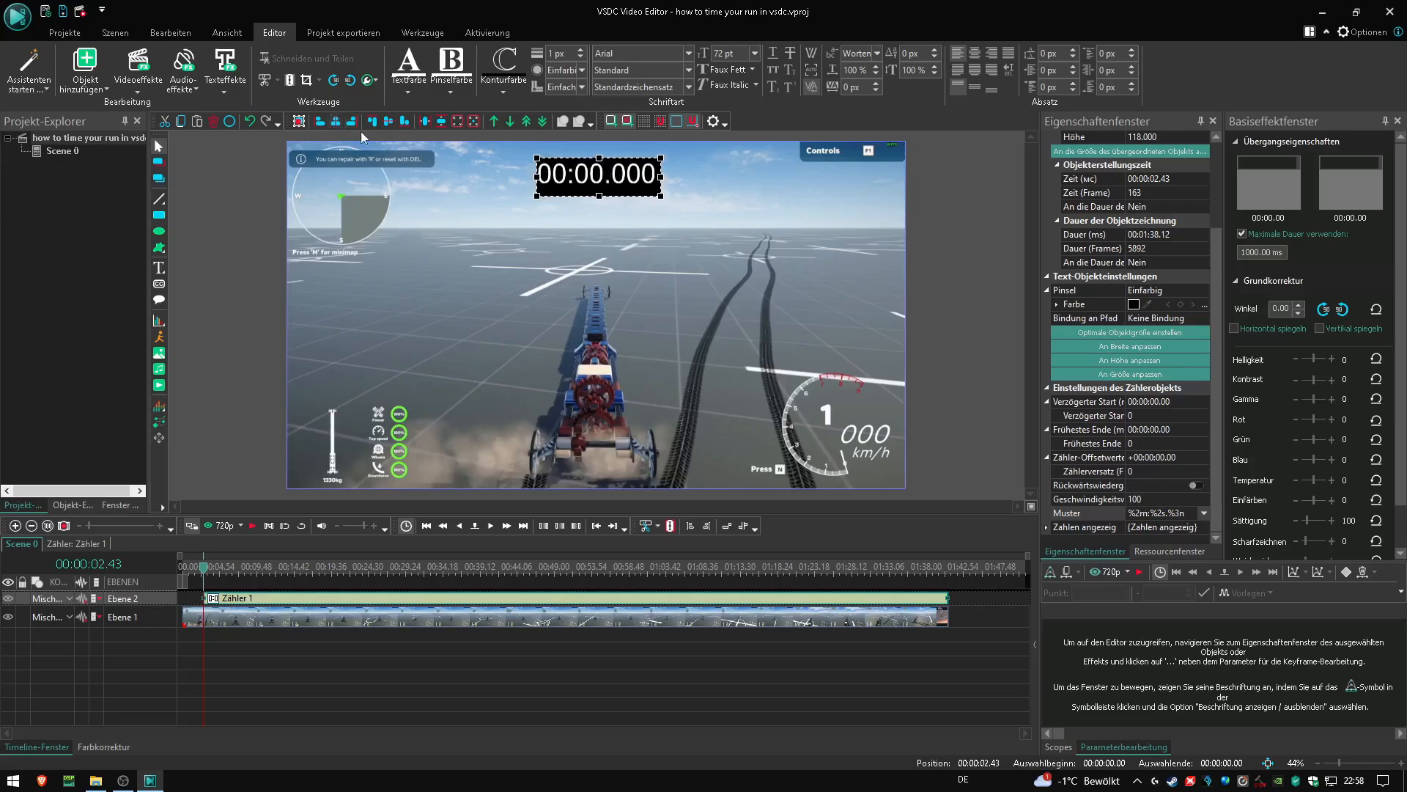
pyautogui.click(337, 122)
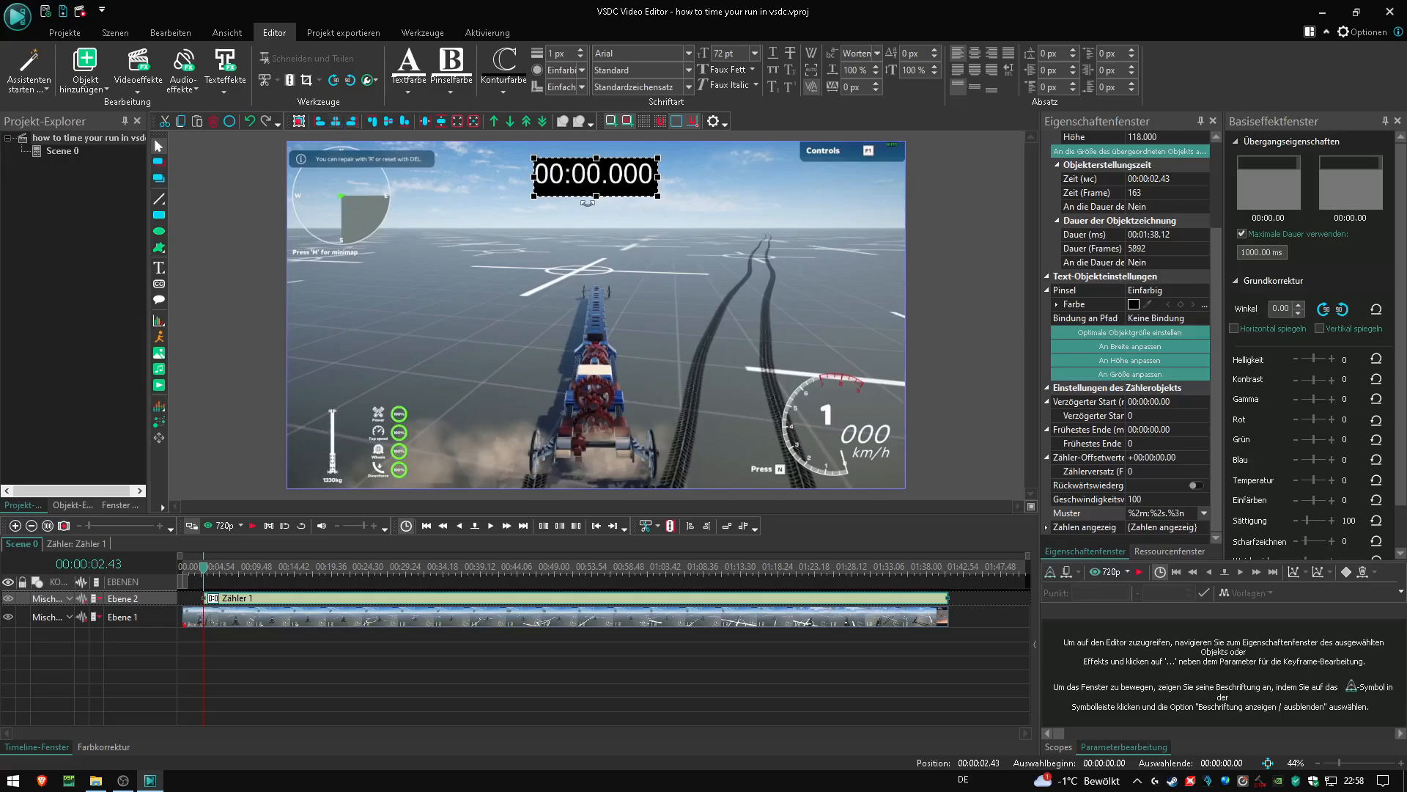
pyautogui.moveTo(598, 196); pyautogui.dragTo(597, 189)
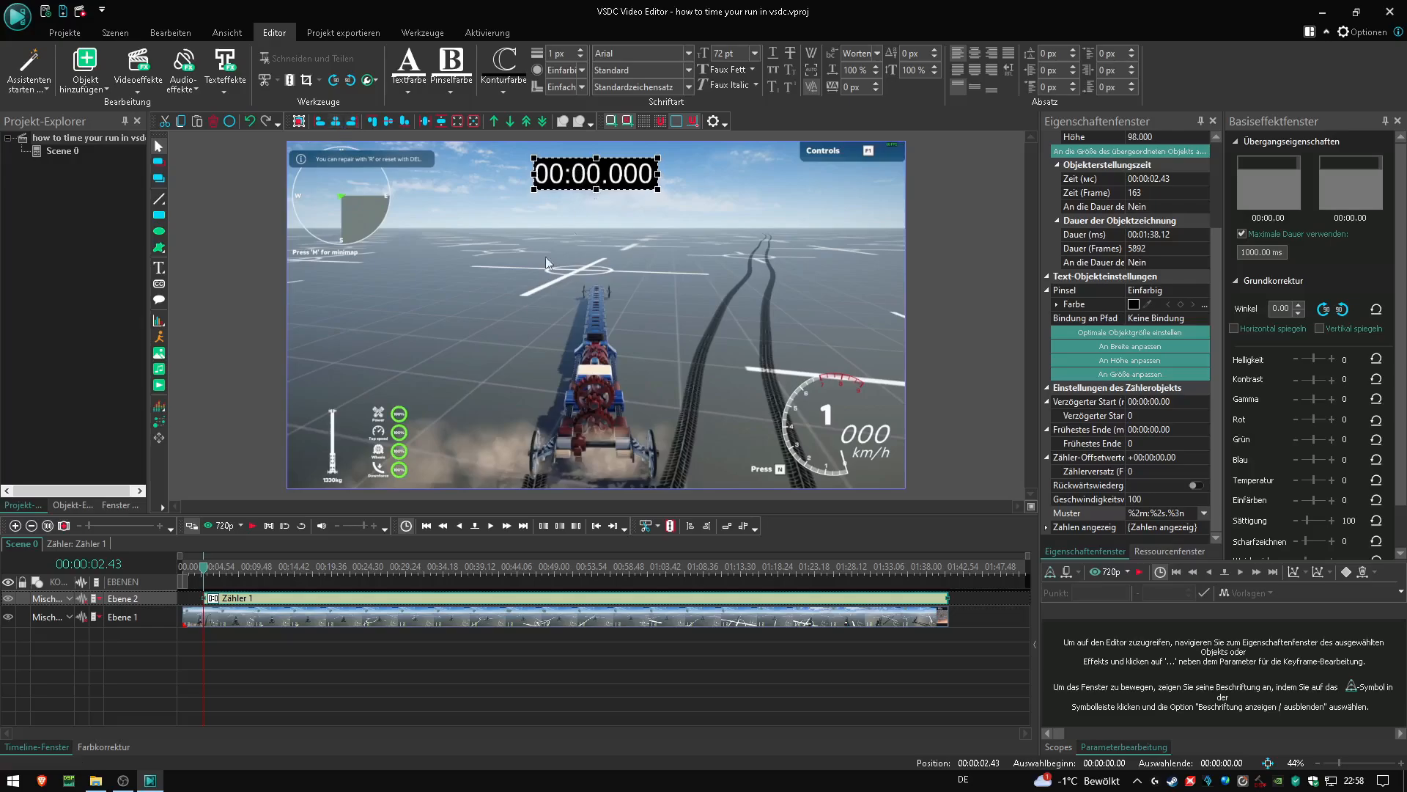
# - Step frame by frame around the counter's start, back to 00:00:02.30, to compare its first frame with the vehicle's first movement
pyautogui.click(204, 569)
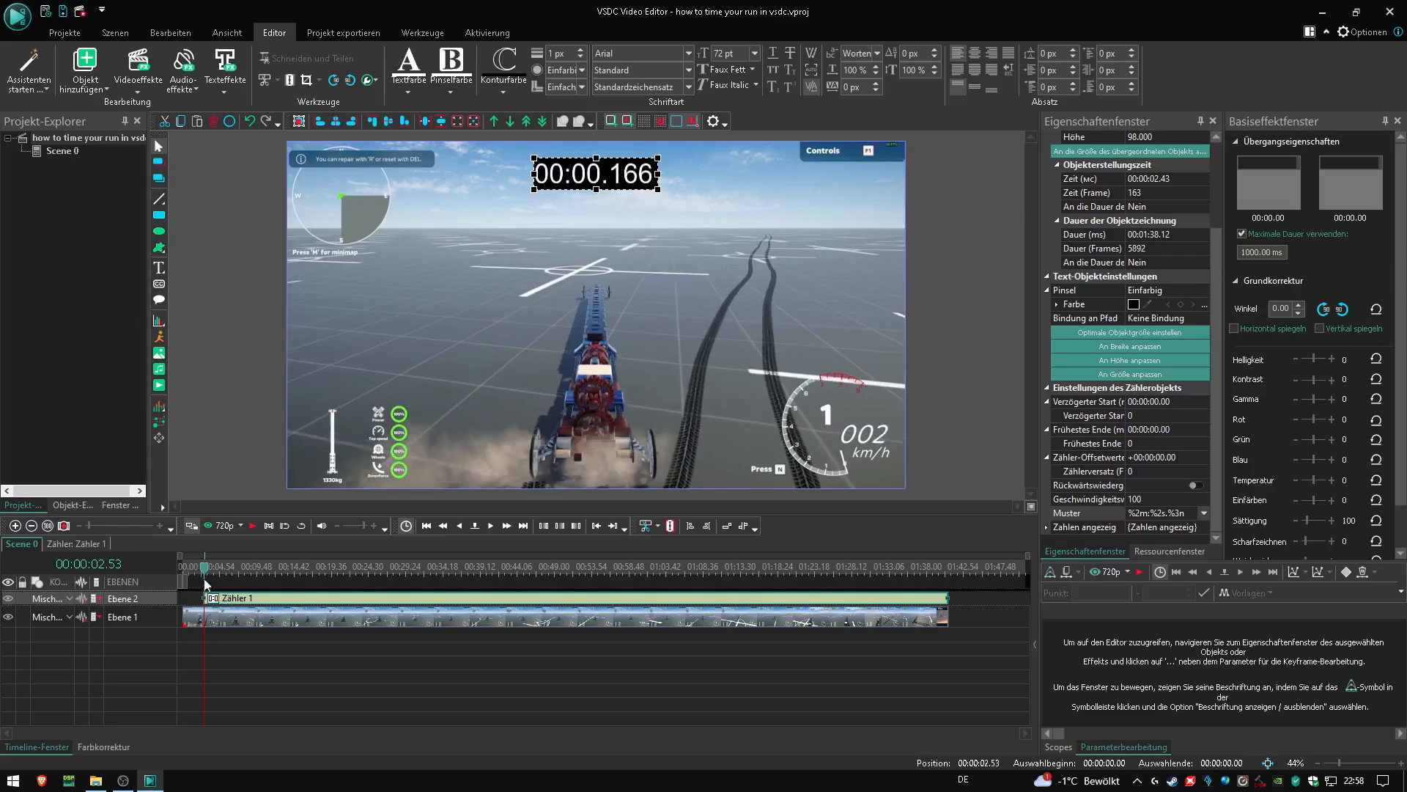
pyautogui.press('Left')
pyautogui.press('Left')
pyautogui.press('Left')
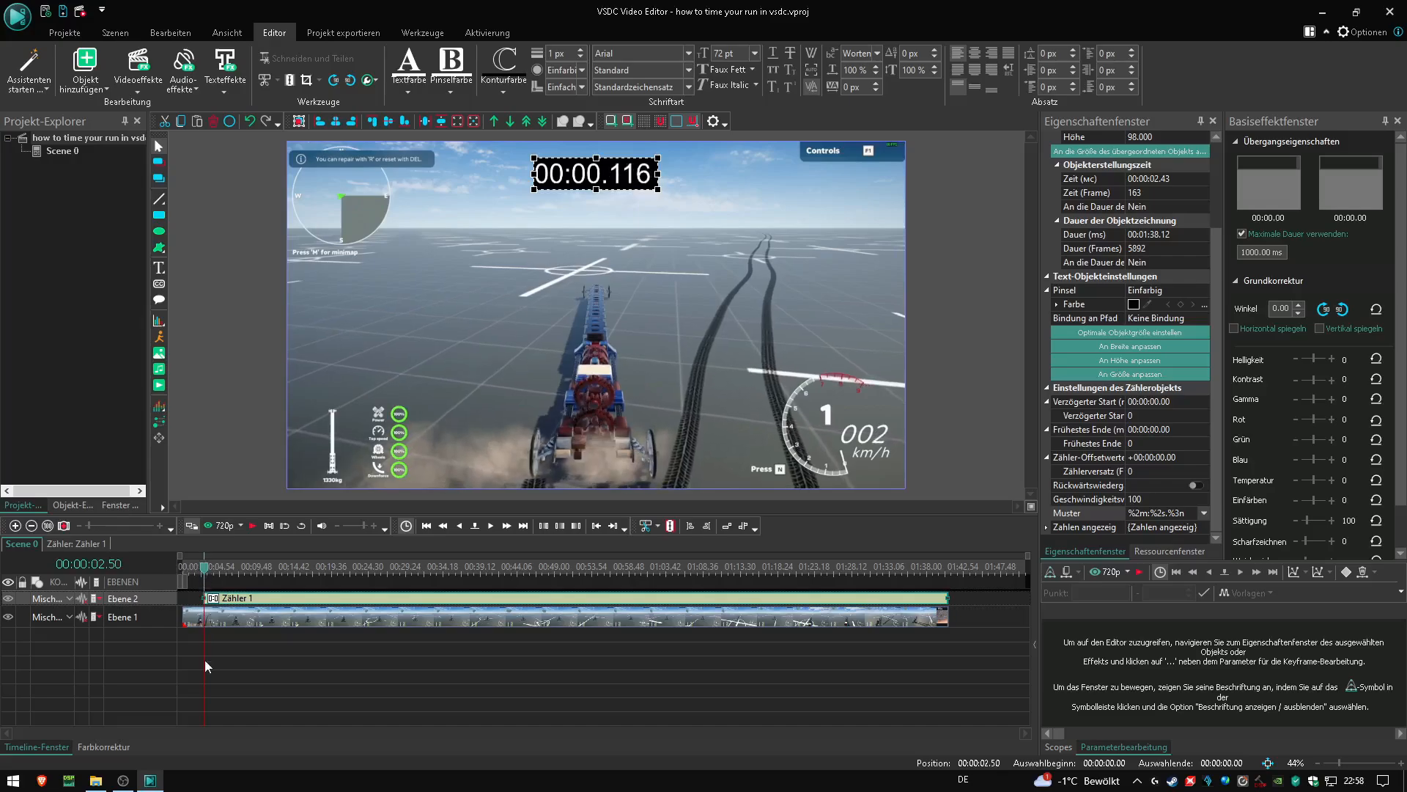
pyautogui.press('Left')
pyautogui.press('Left')
pyautogui.press('Left')
pyautogui.press('Left')
pyautogui.press('Left')
pyautogui.press('Left')
pyautogui.press('Left')
pyautogui.press('Left')
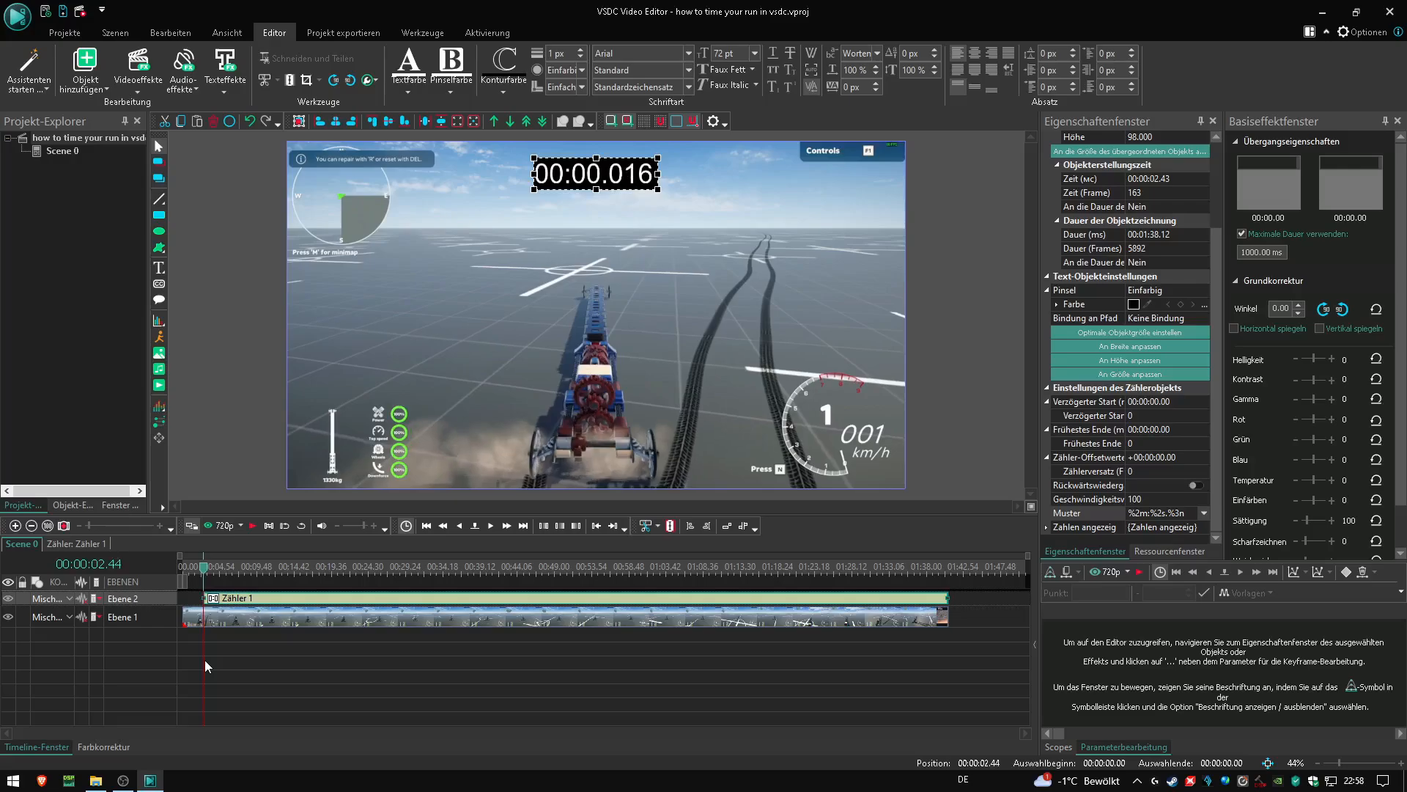
pyautogui.press('Right')
pyautogui.press('Right')
pyautogui.press('Left')
pyautogui.press('Right')
pyautogui.press('Left')
pyautogui.press('Left')
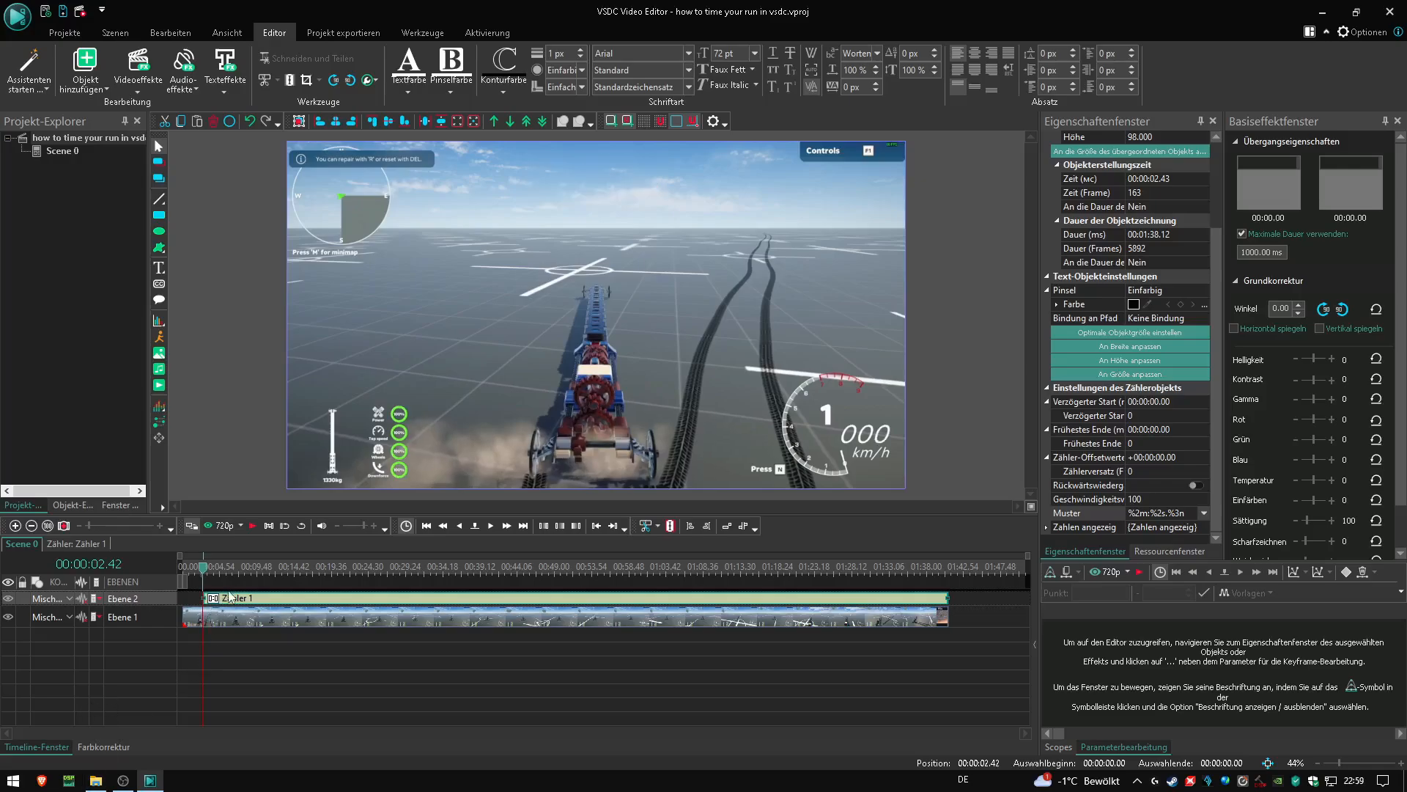
pyautogui.press('Left')
pyautogui.press('Left')
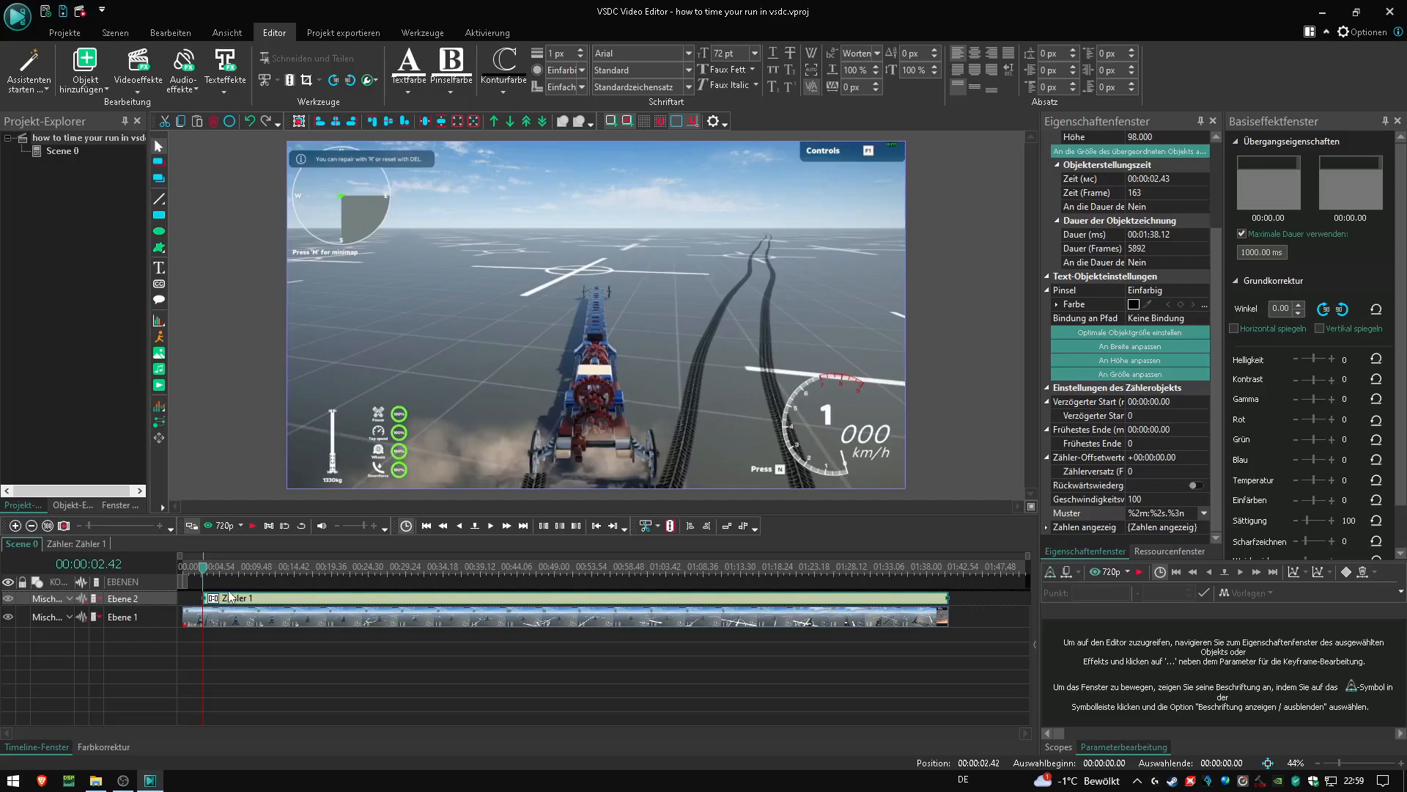
pyautogui.press('Left')
pyautogui.press('Left')
pyautogui.press('Left')
pyautogui.press('Left')
pyautogui.press('Left')
pyautogui.press('Left')
pyautogui.press('Left')
pyautogui.press('Left')
pyautogui.press('Left')
pyautogui.press('Left')
# - Set the counter's creation time (Zeit) to 00:00:01.43 and play back the start of the run
pyautogui.click(1159, 184)
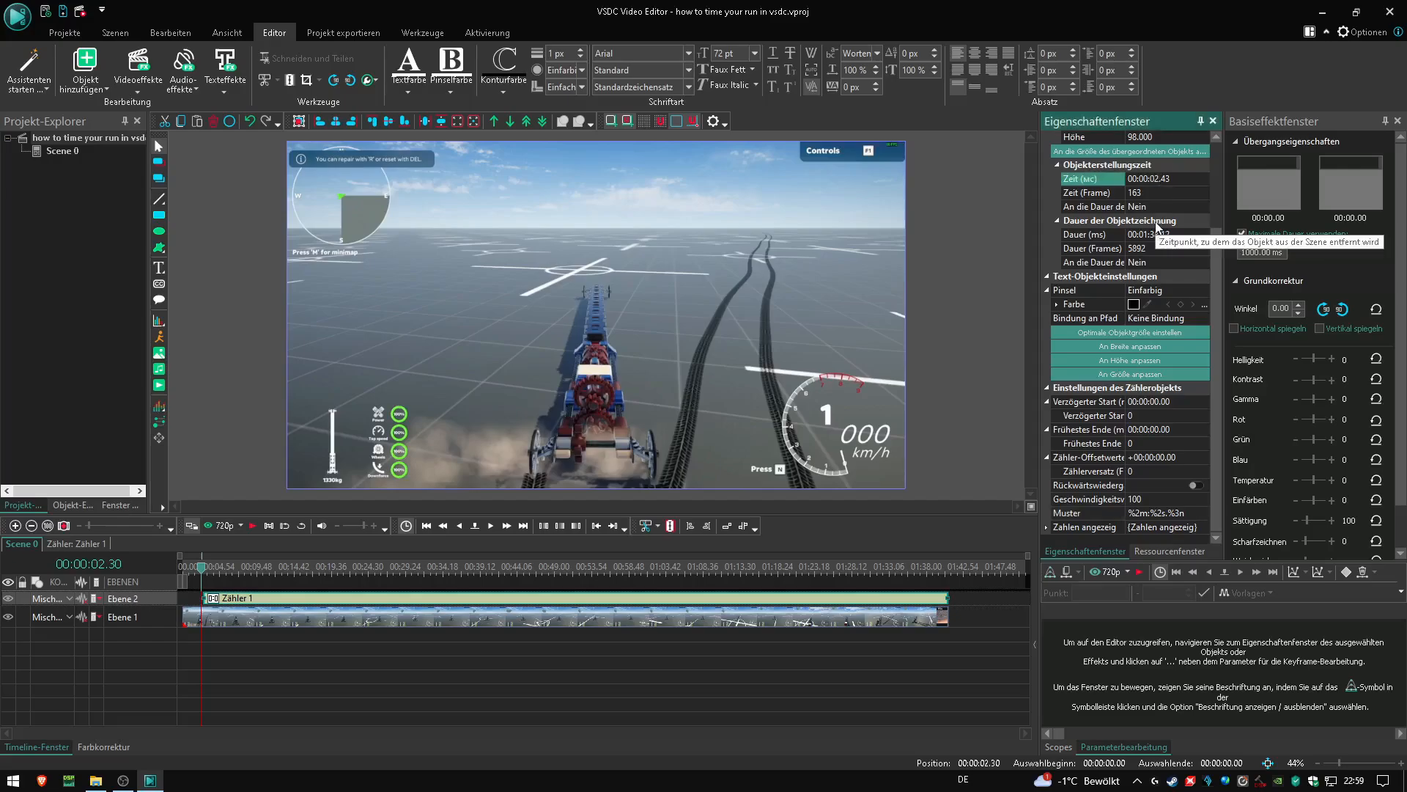
pyautogui.press('BackSpace')
pyautogui.write('1')
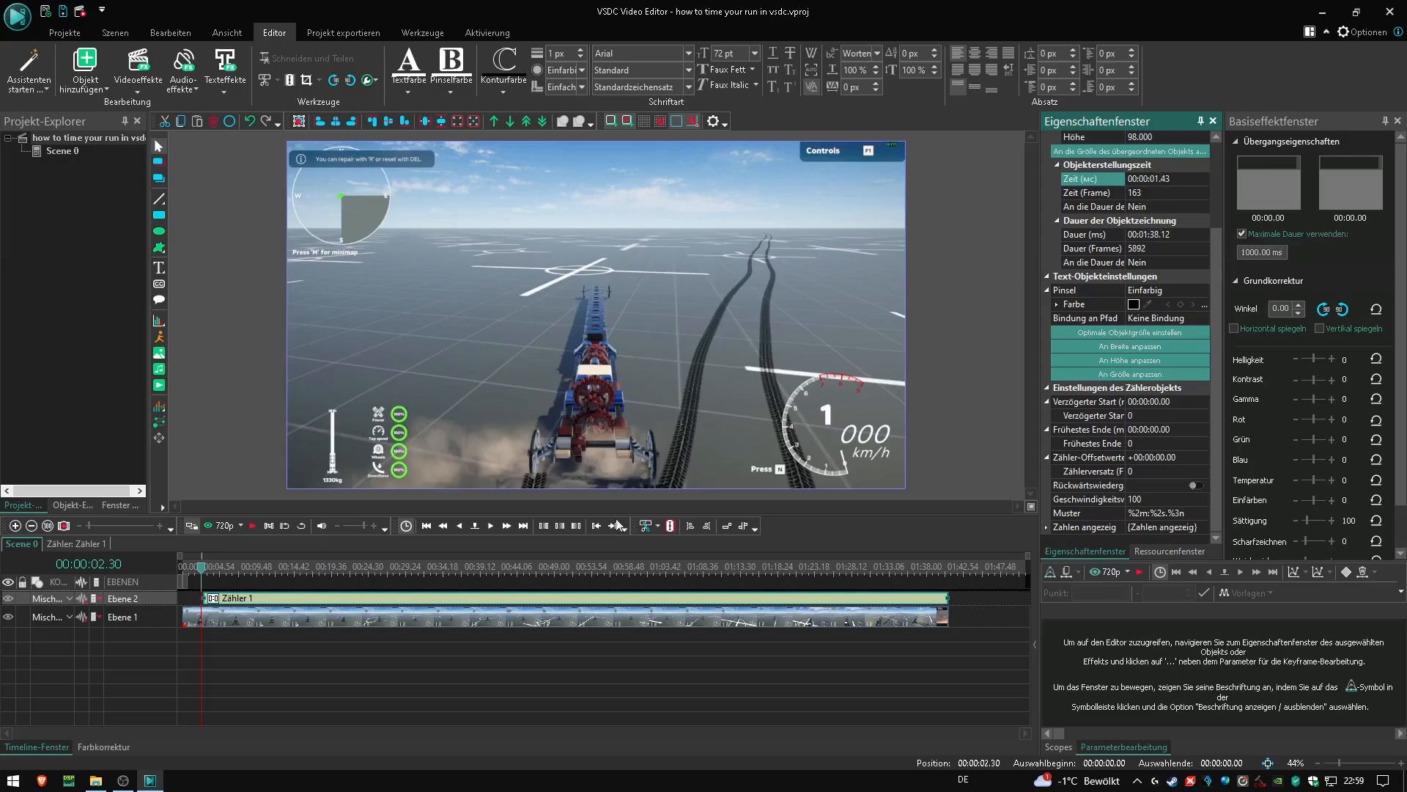
pyautogui.click(198, 572)
pyautogui.moveTo(195, 574); pyautogui.dragTo(192, 578)
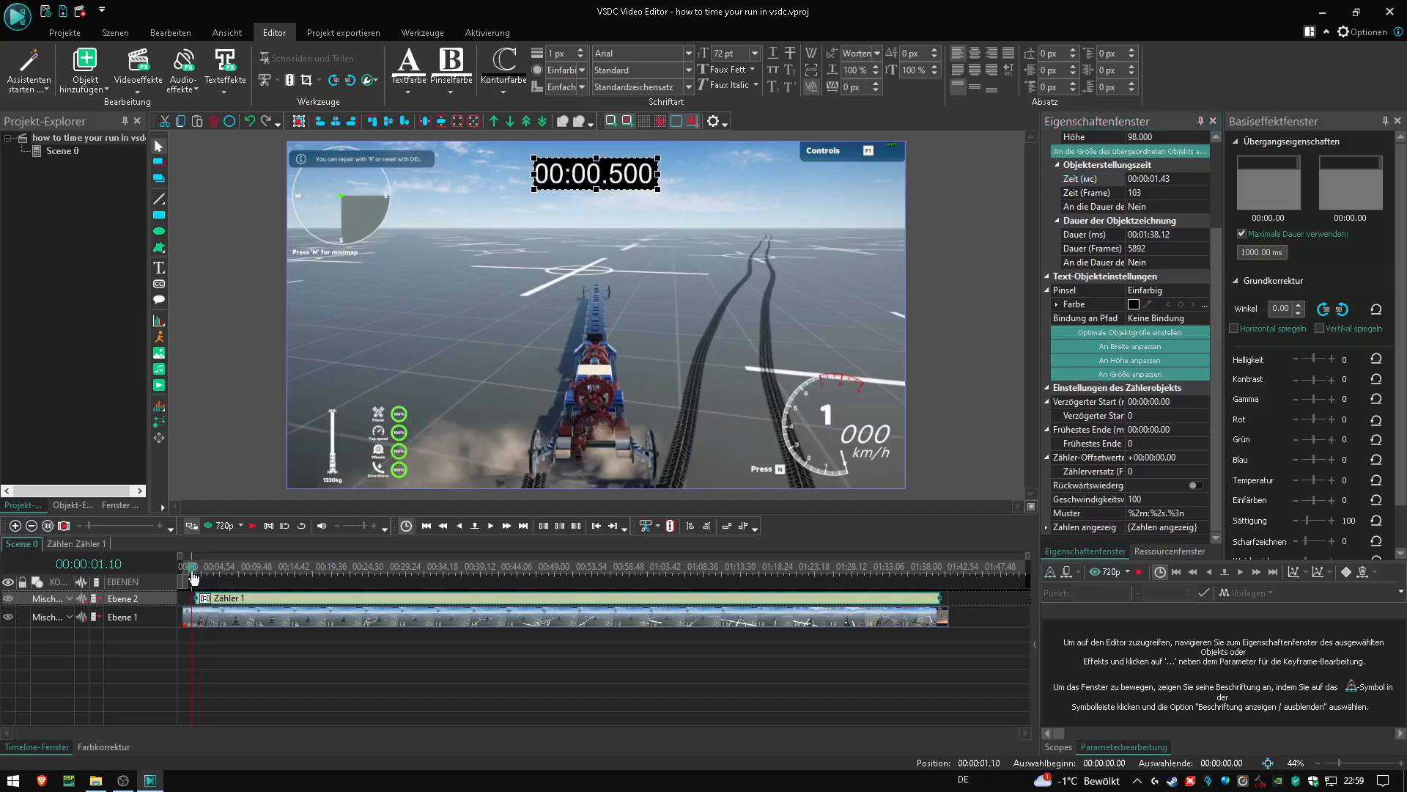
pyautogui.press('space')
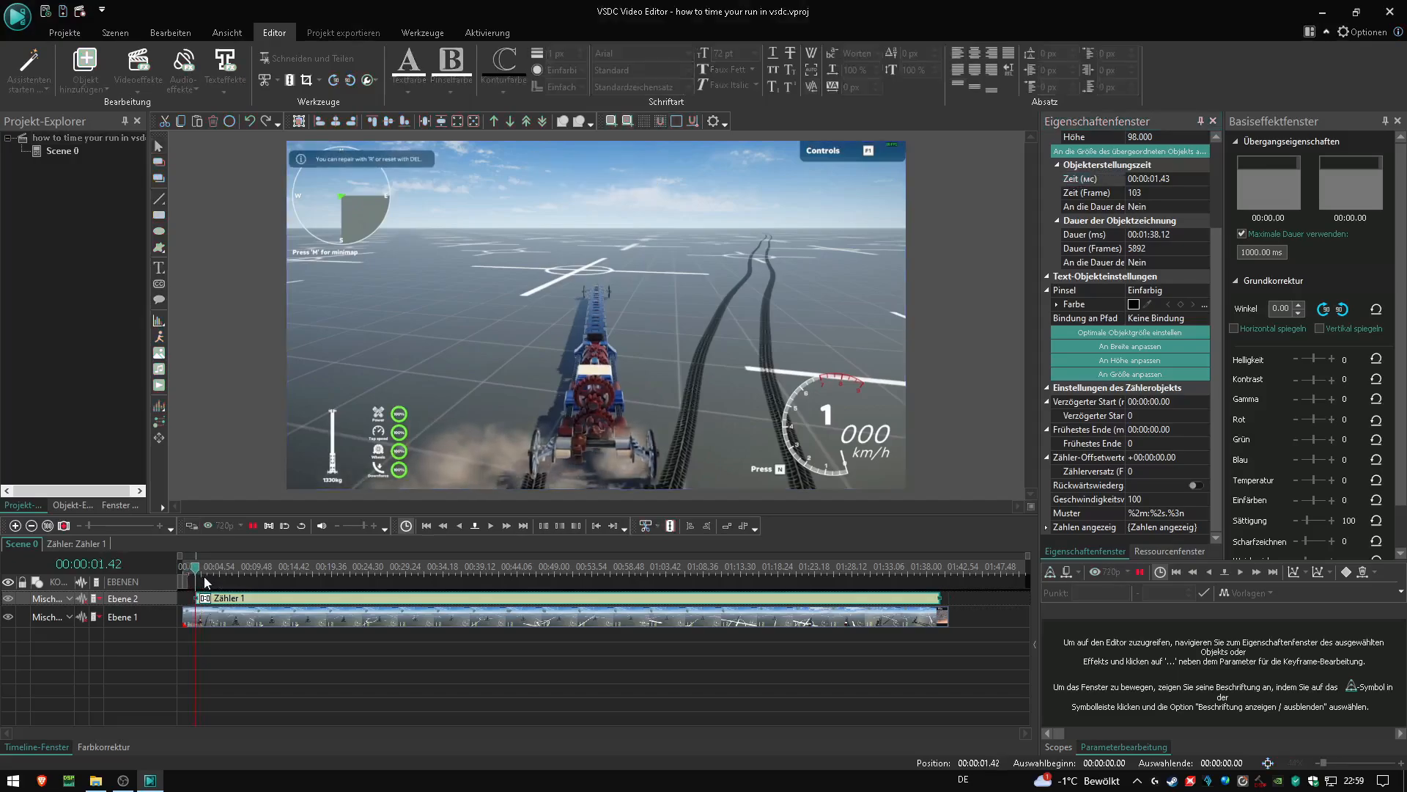
pyautogui.press('space')
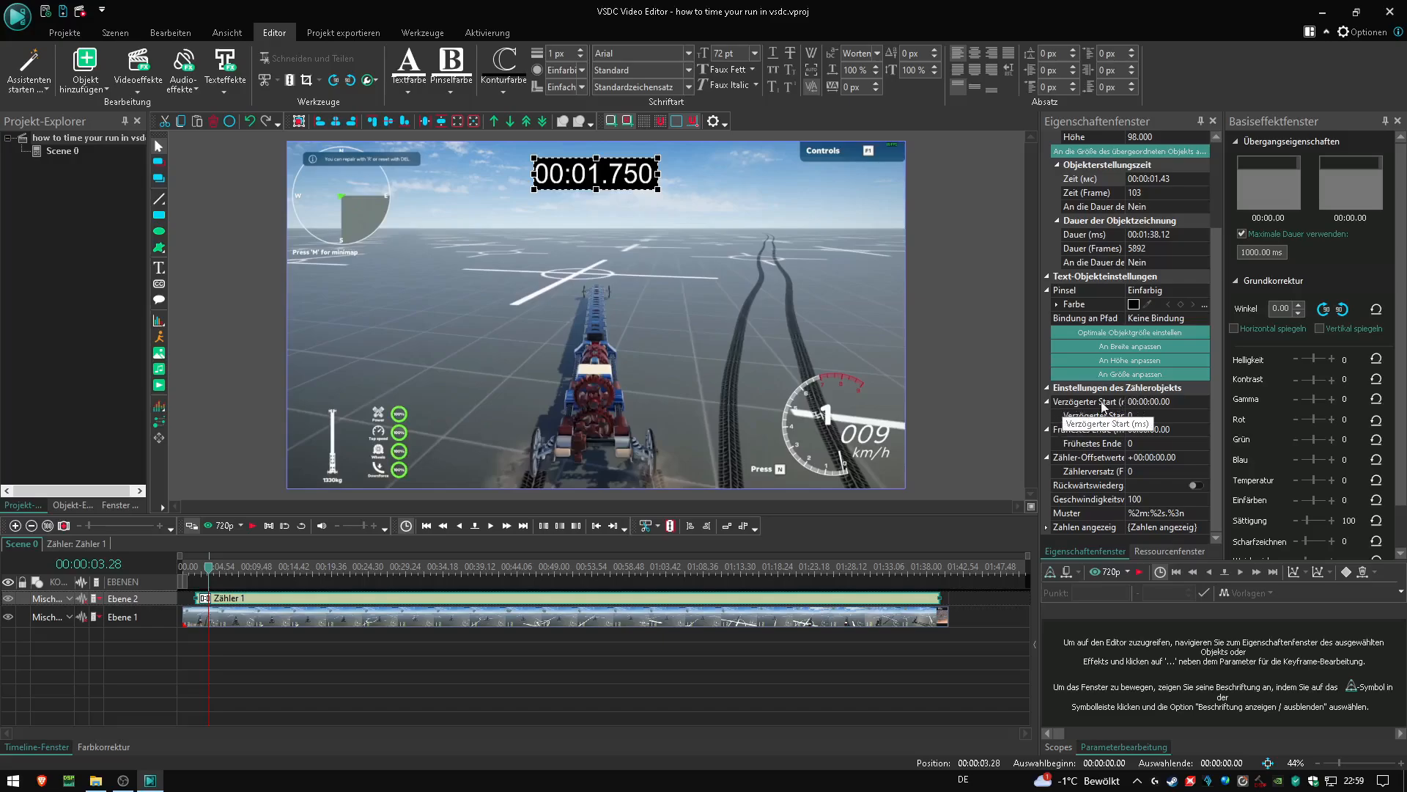
# - Set the counter's delayed start (Verzögerter Start) to 00:00:01.00 and play back the start of the run again
pyautogui.click(1160, 402)
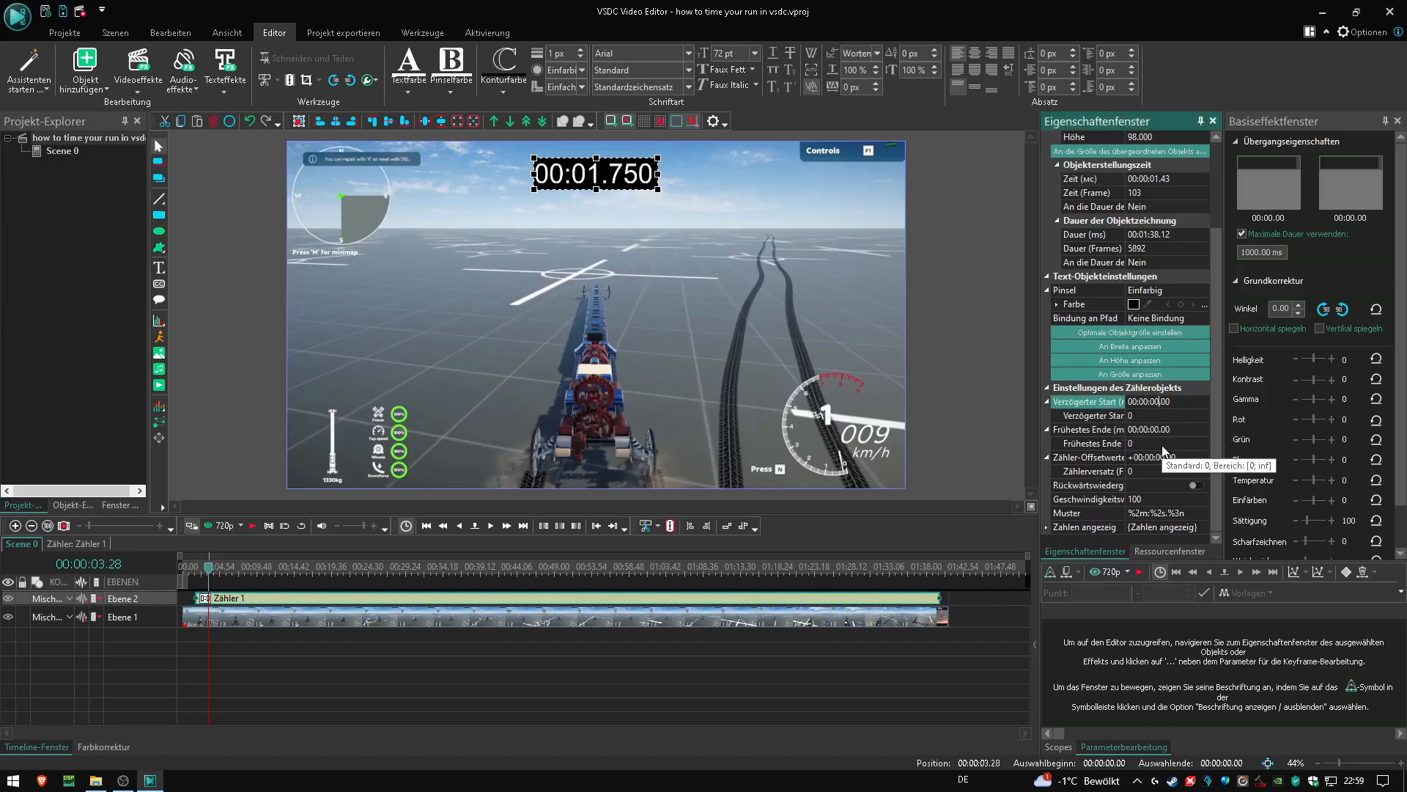
pyautogui.press('Return')
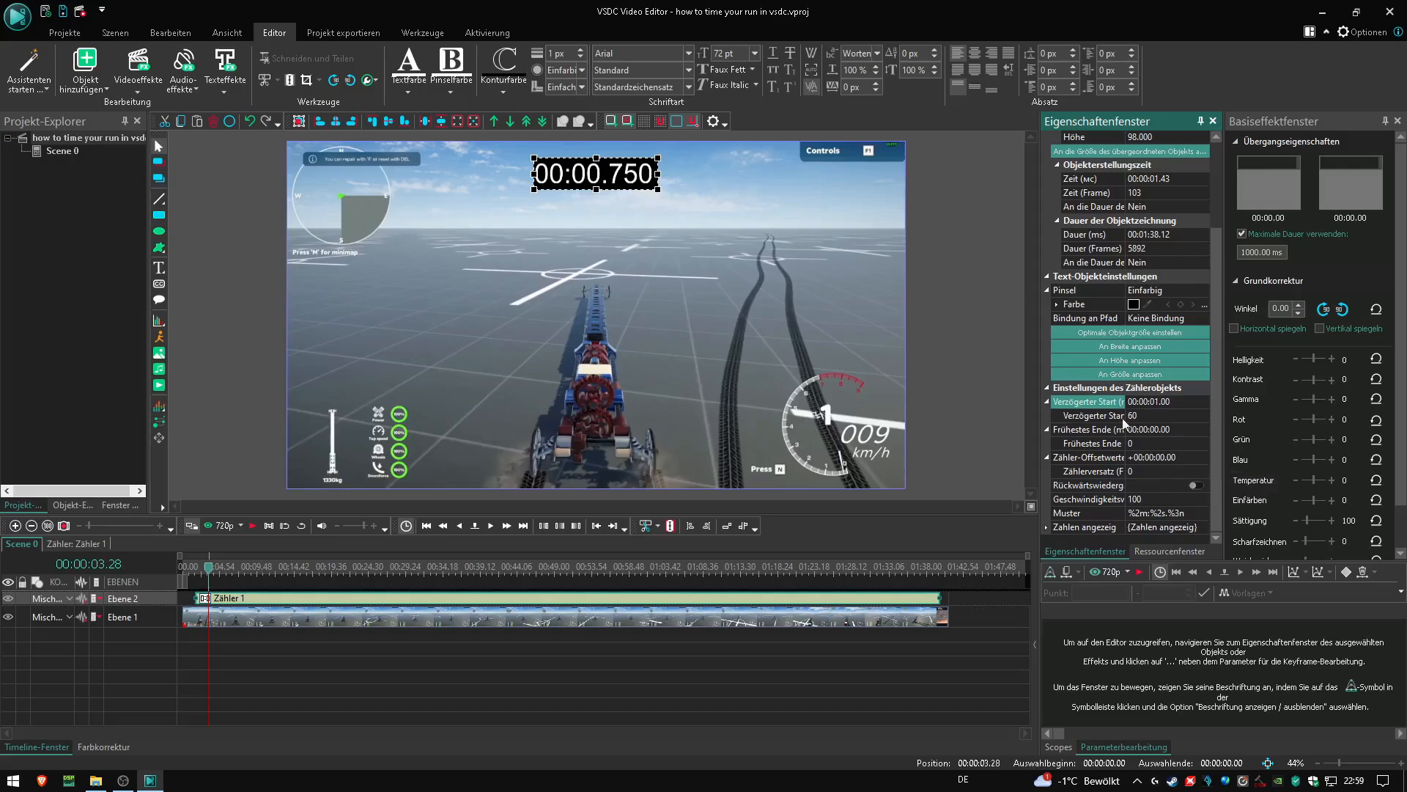
pyautogui.moveTo(215, 585); pyautogui.dragTo(192, 579)
pyautogui.press('space')
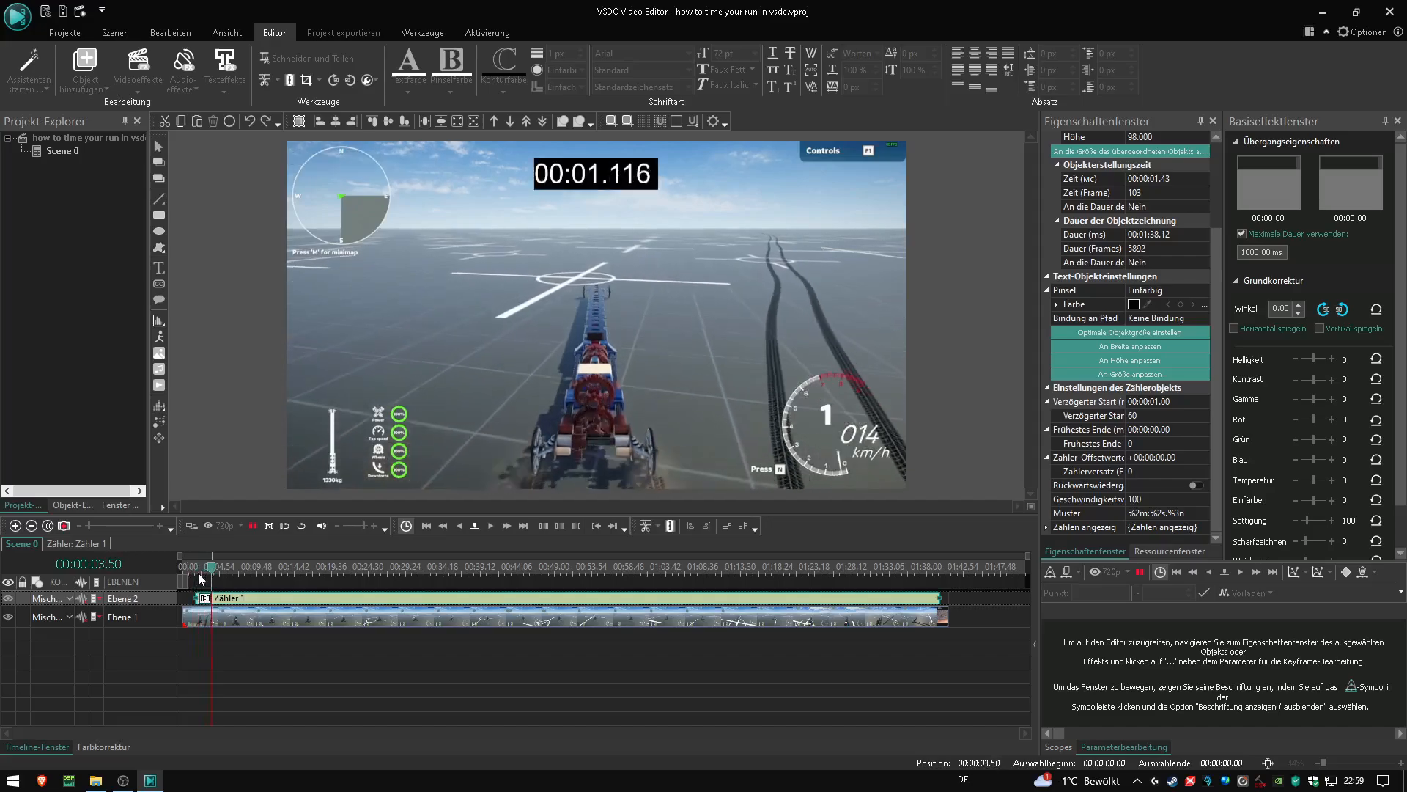
pyautogui.press('space')
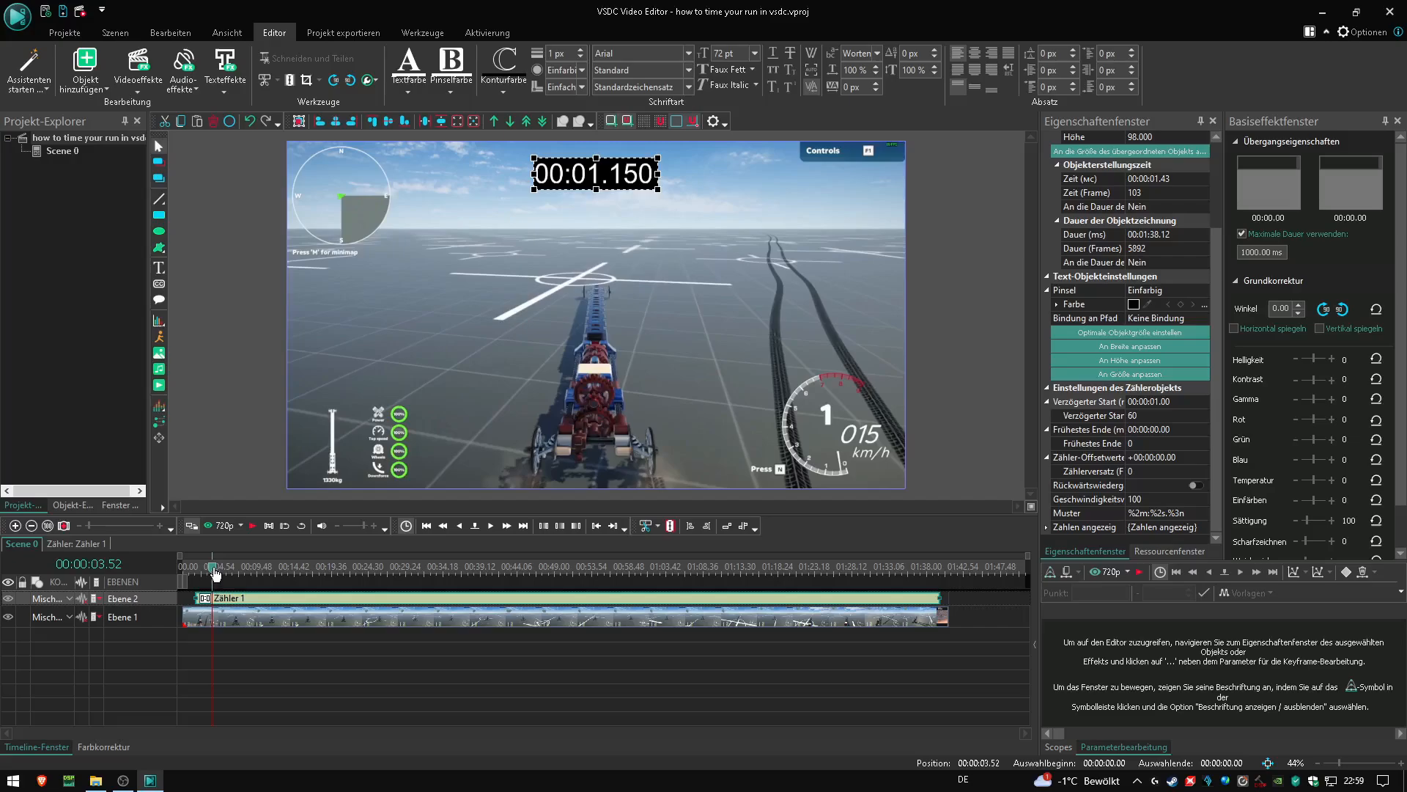
# - Find the frame where the vehicle reaches the finish line and leave the playhead on it at 00:01:13.15
pyautogui.moveTo(215, 592); pyautogui.dragTo(700, 575)
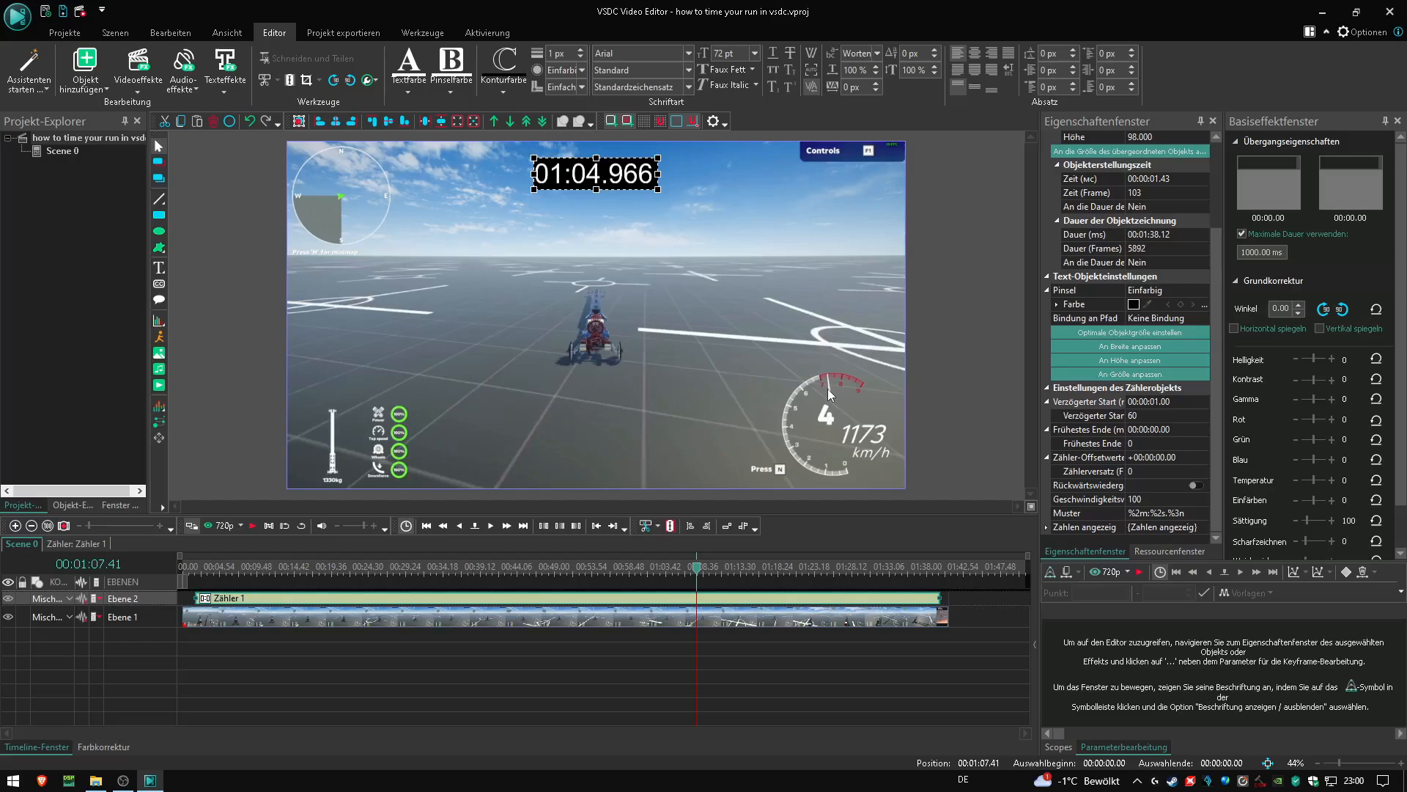
pyautogui.press('space')
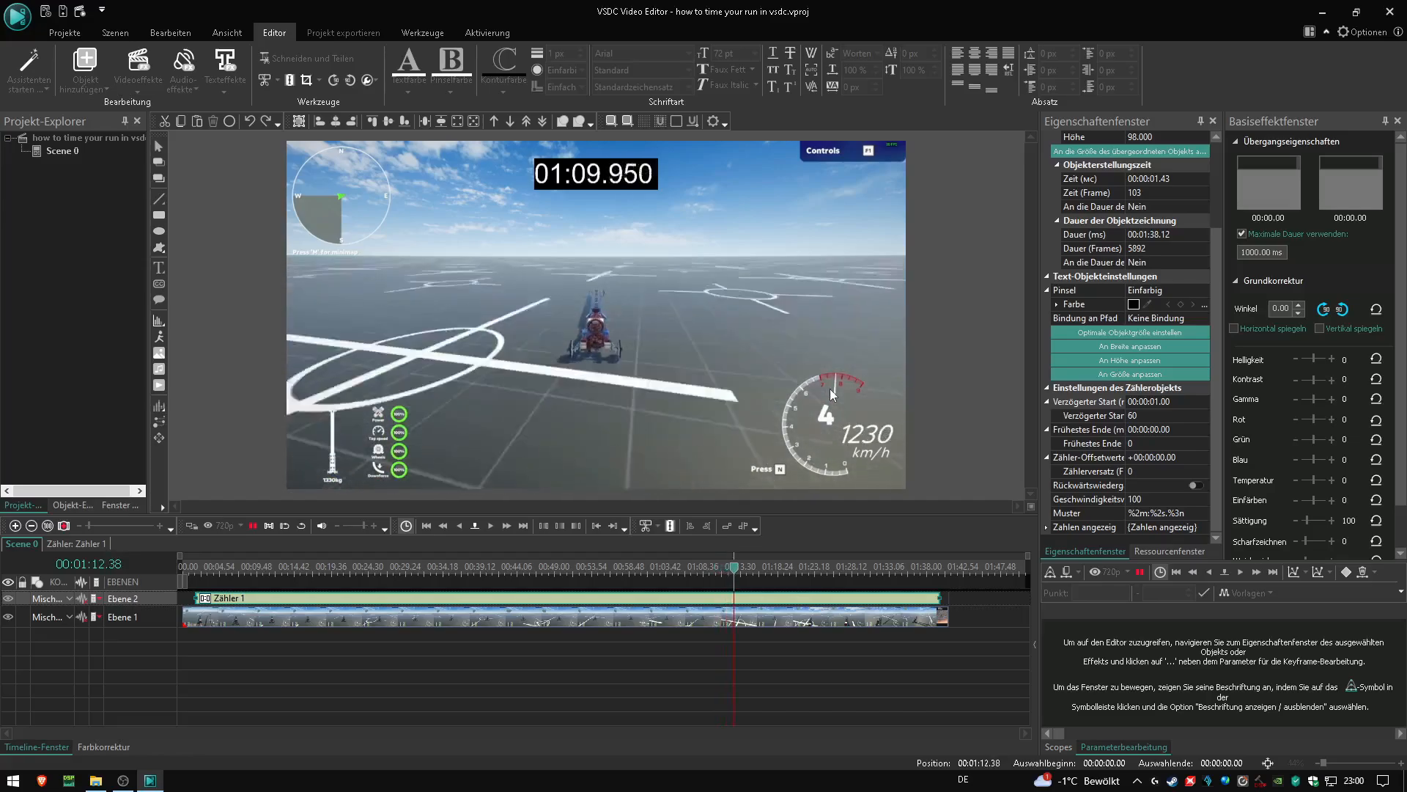
pyautogui.press('space')
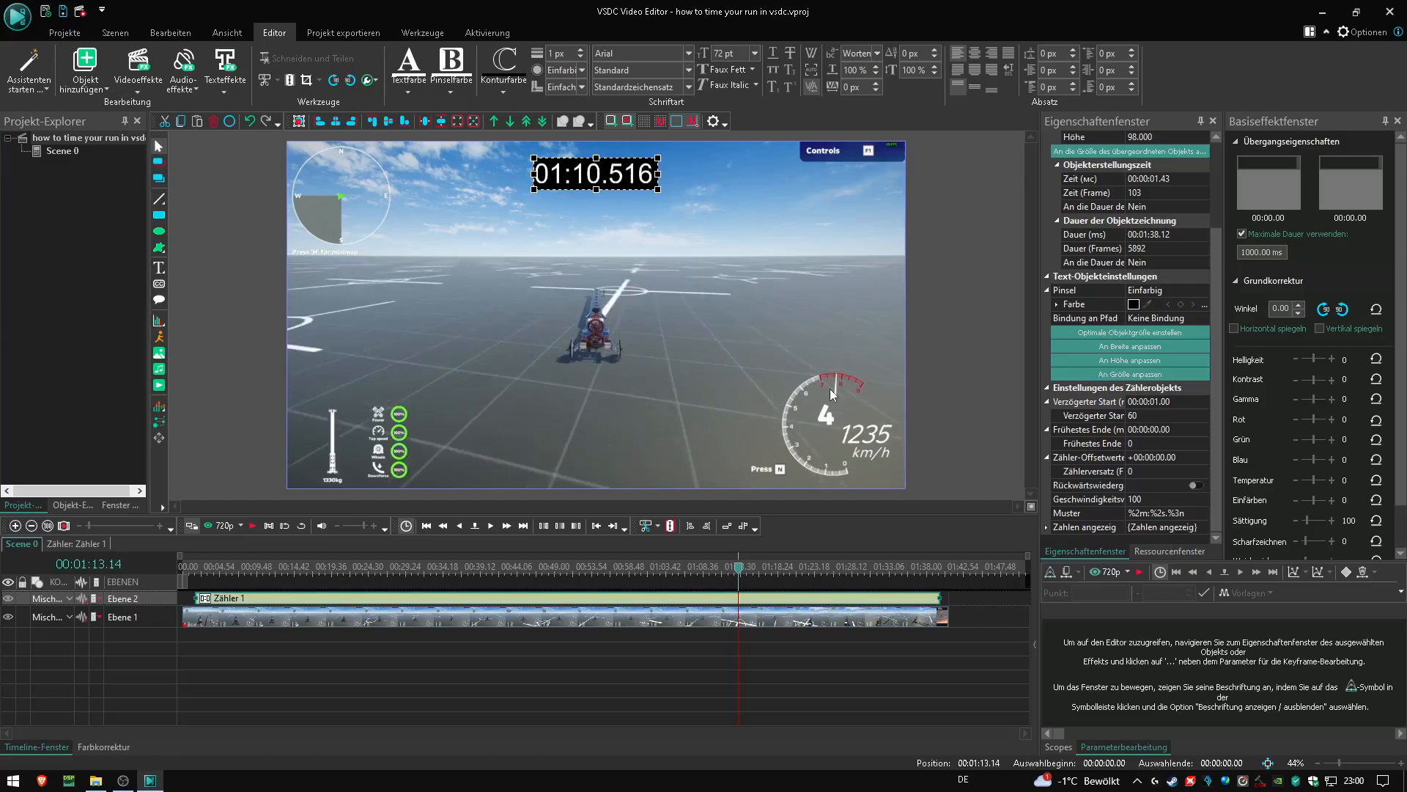
pyautogui.press('Right')
pyautogui.press('Left')
pyautogui.press('Right')
pyautogui.press('Left')
pyautogui.press('Right')
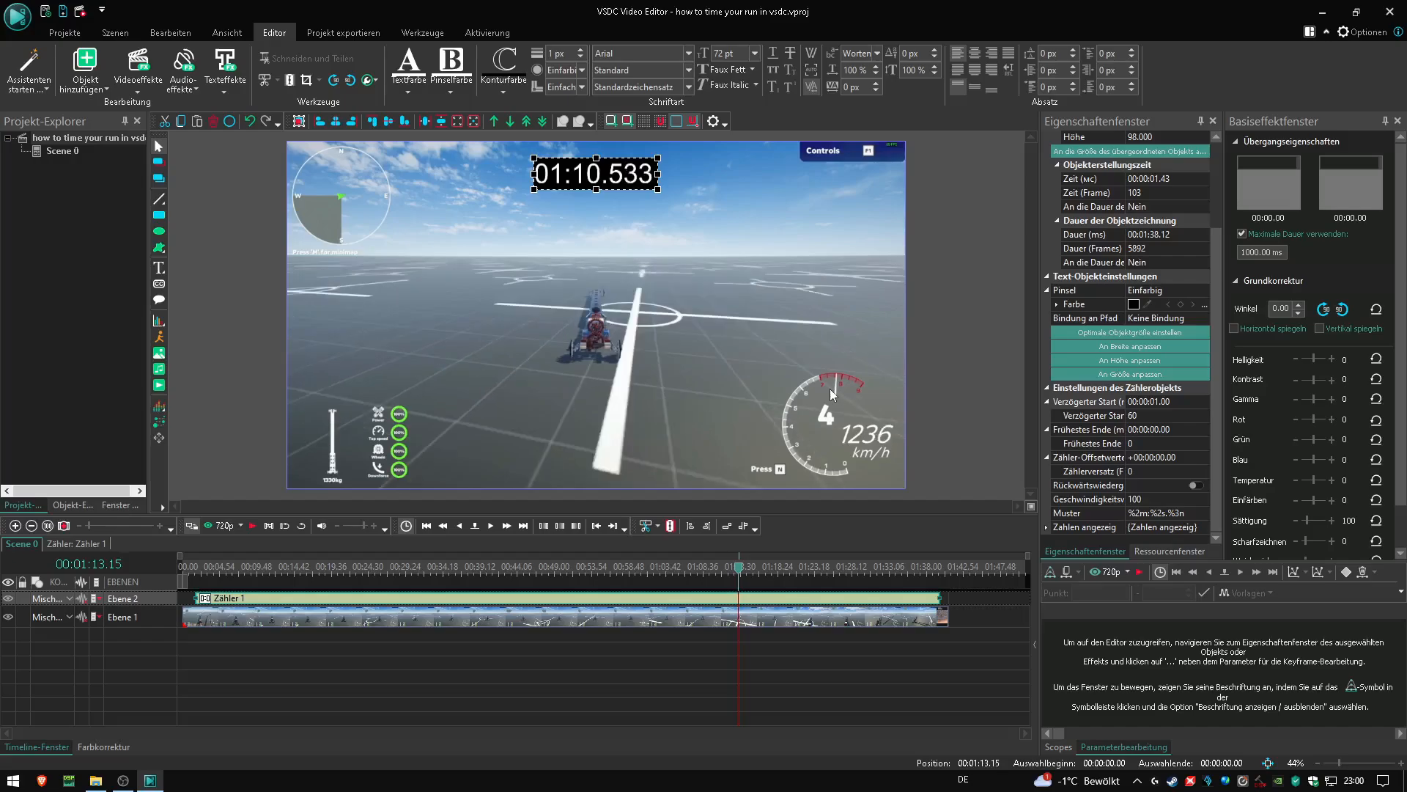
pyautogui.press('Left')
pyautogui.press('Right')
# - Enlarge the counter's timeline track, trim the counter's end to the playhead at 00:01:13.15 and play back the finish
pyautogui.moveTo(140, 606); pyautogui.dragTo(141, 627)
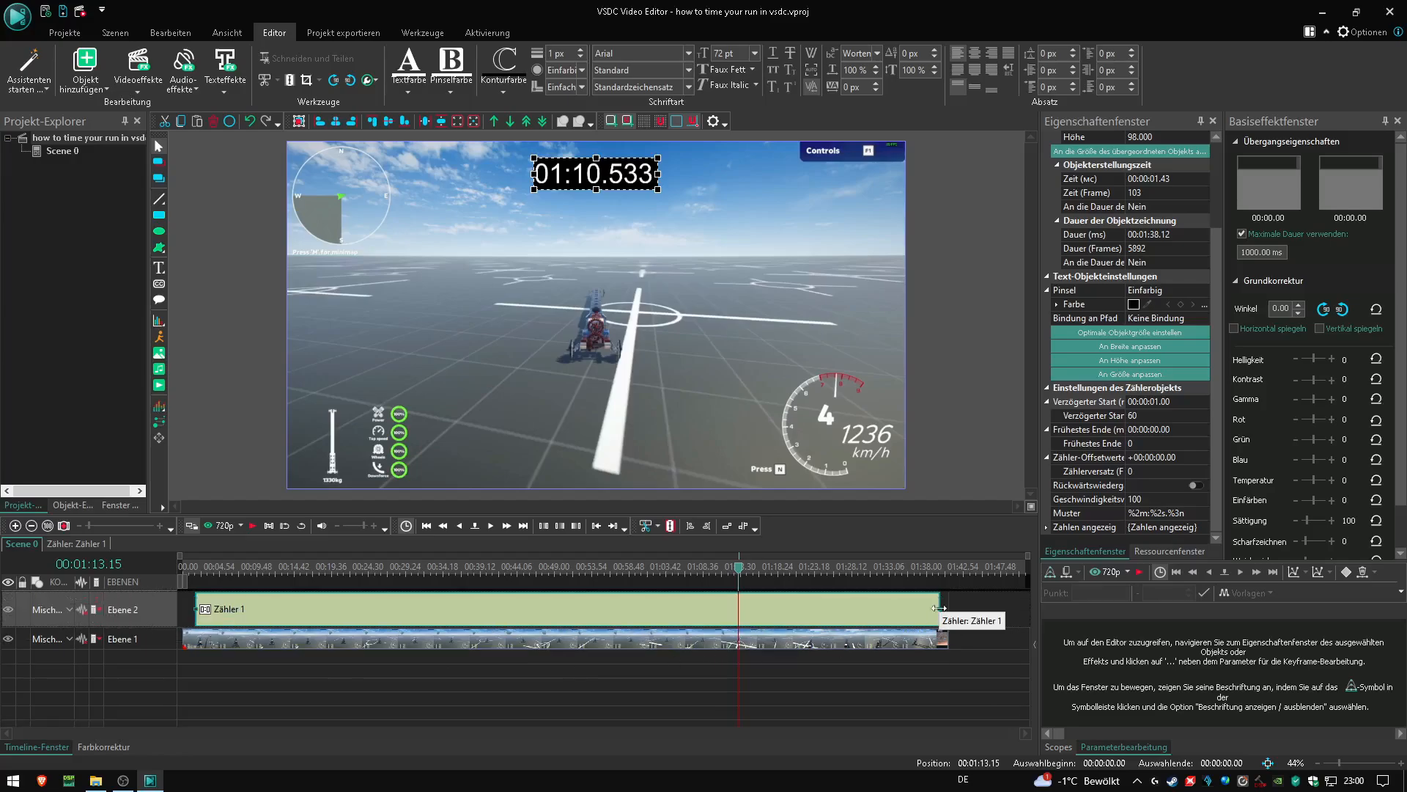
pyautogui.moveTo(937, 608); pyautogui.dragTo(738, 623)
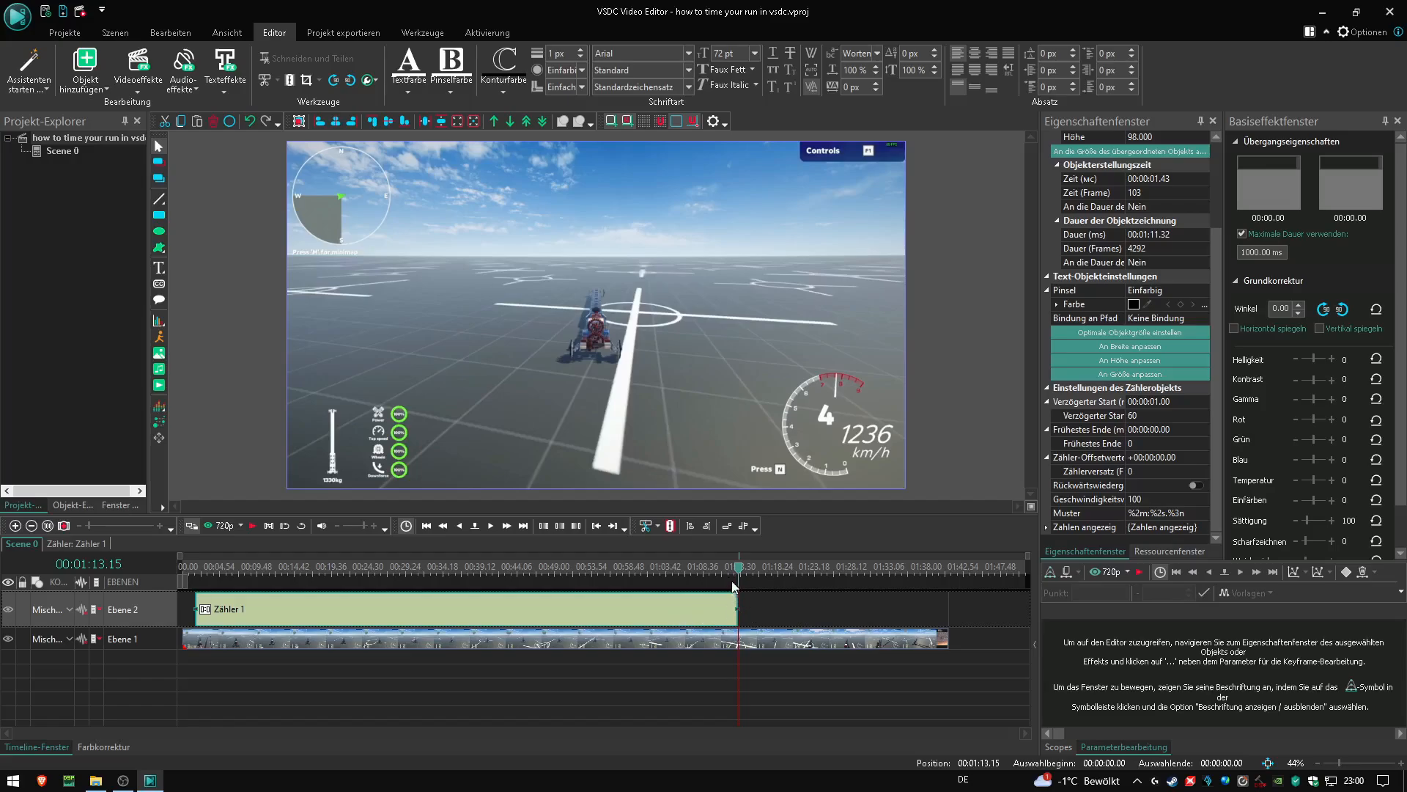
pyautogui.click(716, 566)
pyautogui.press('space')
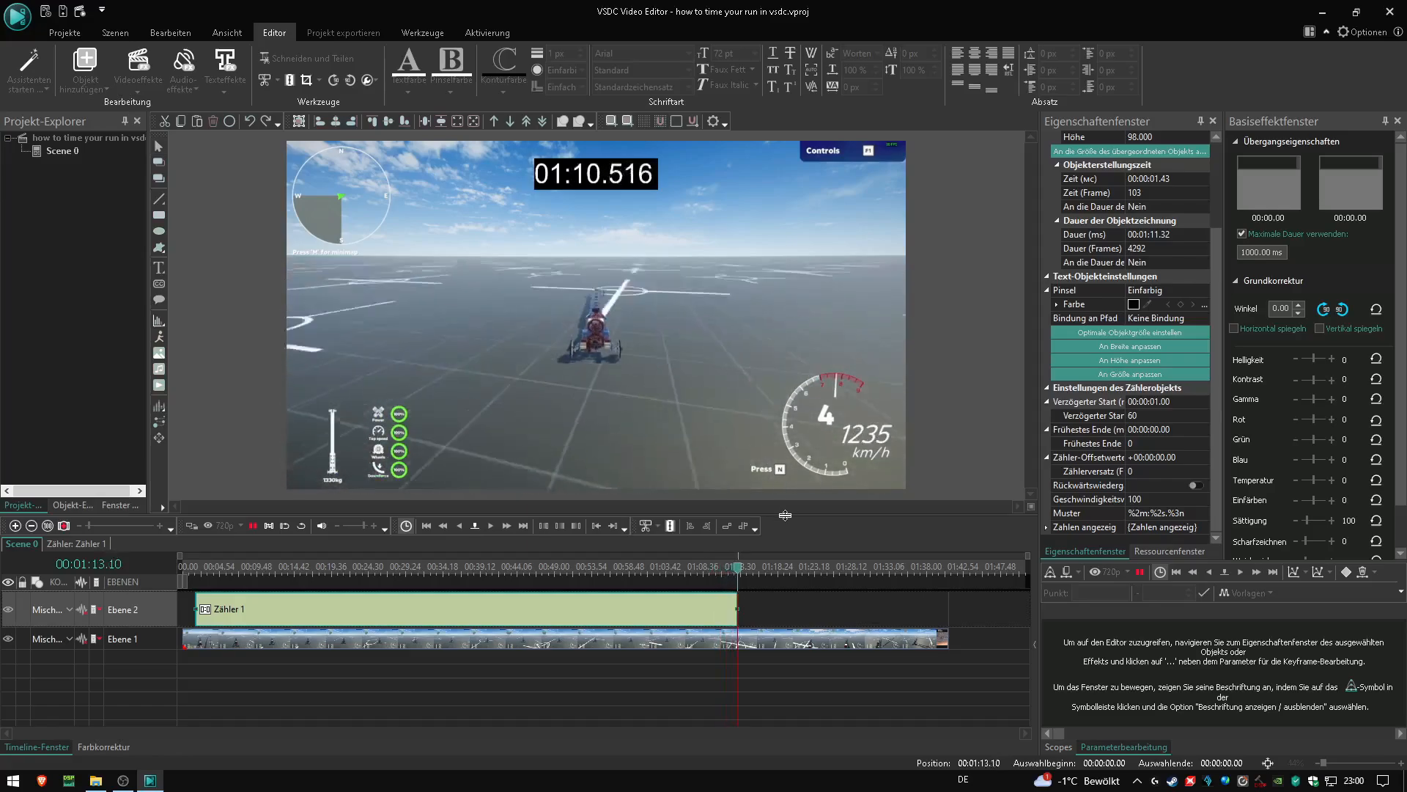
pyautogui.press('space')
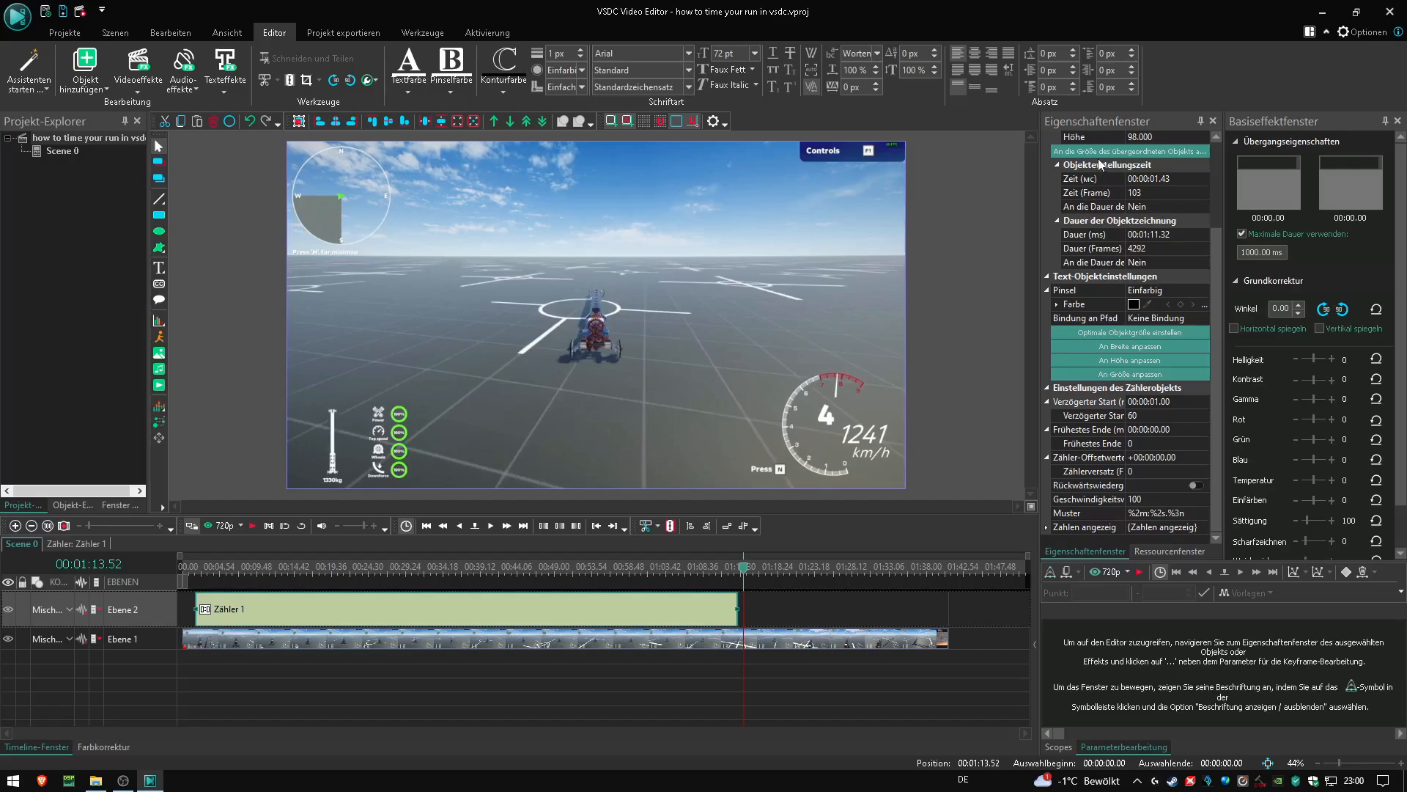
# - Extend the counter's duration (Dauer) to 00:01:21.32 and play back the section after the finish
pyautogui.click(1159, 236)
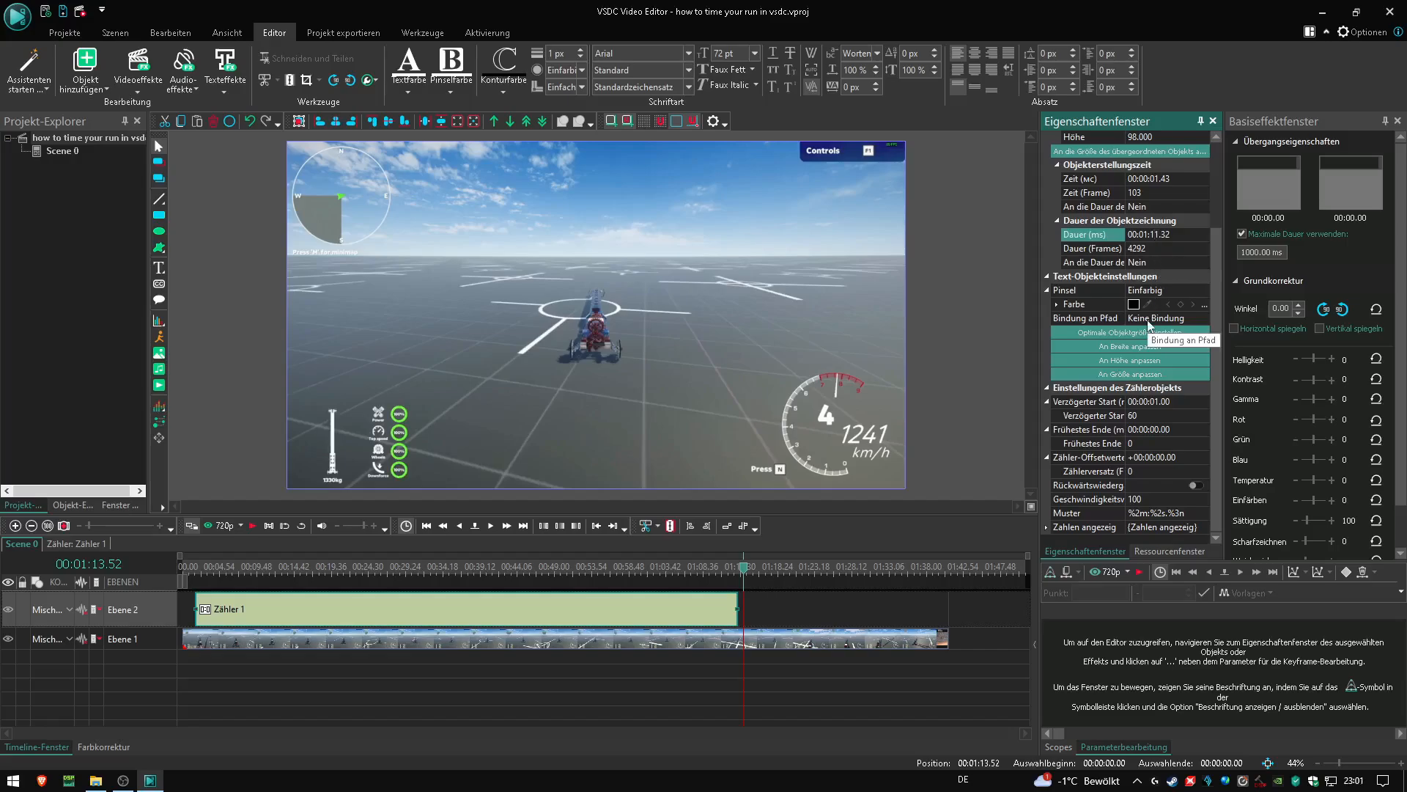
pyautogui.press('Delete')
pyautogui.write('2')
pyautogui.press('Return')
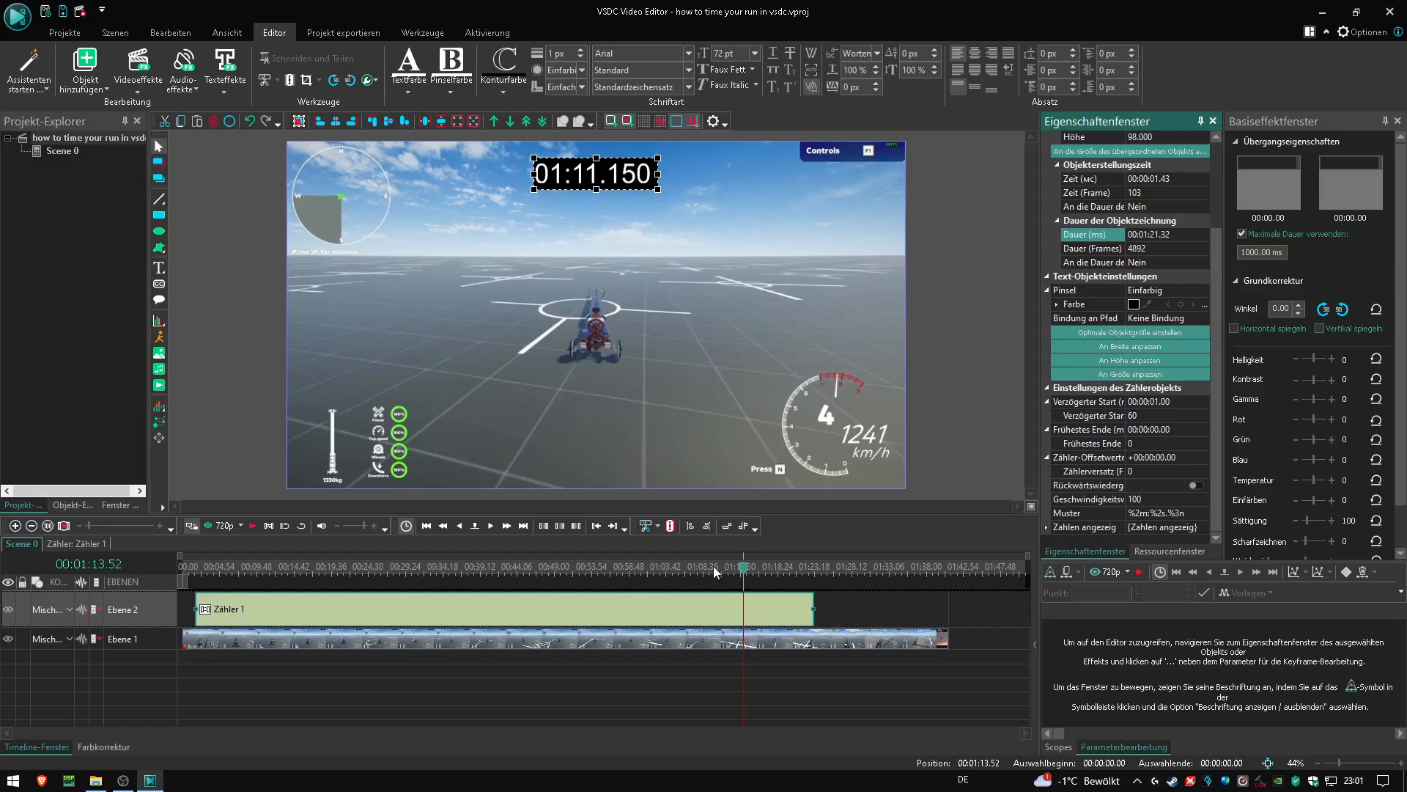
pyautogui.press('space')
pyautogui.press('space')
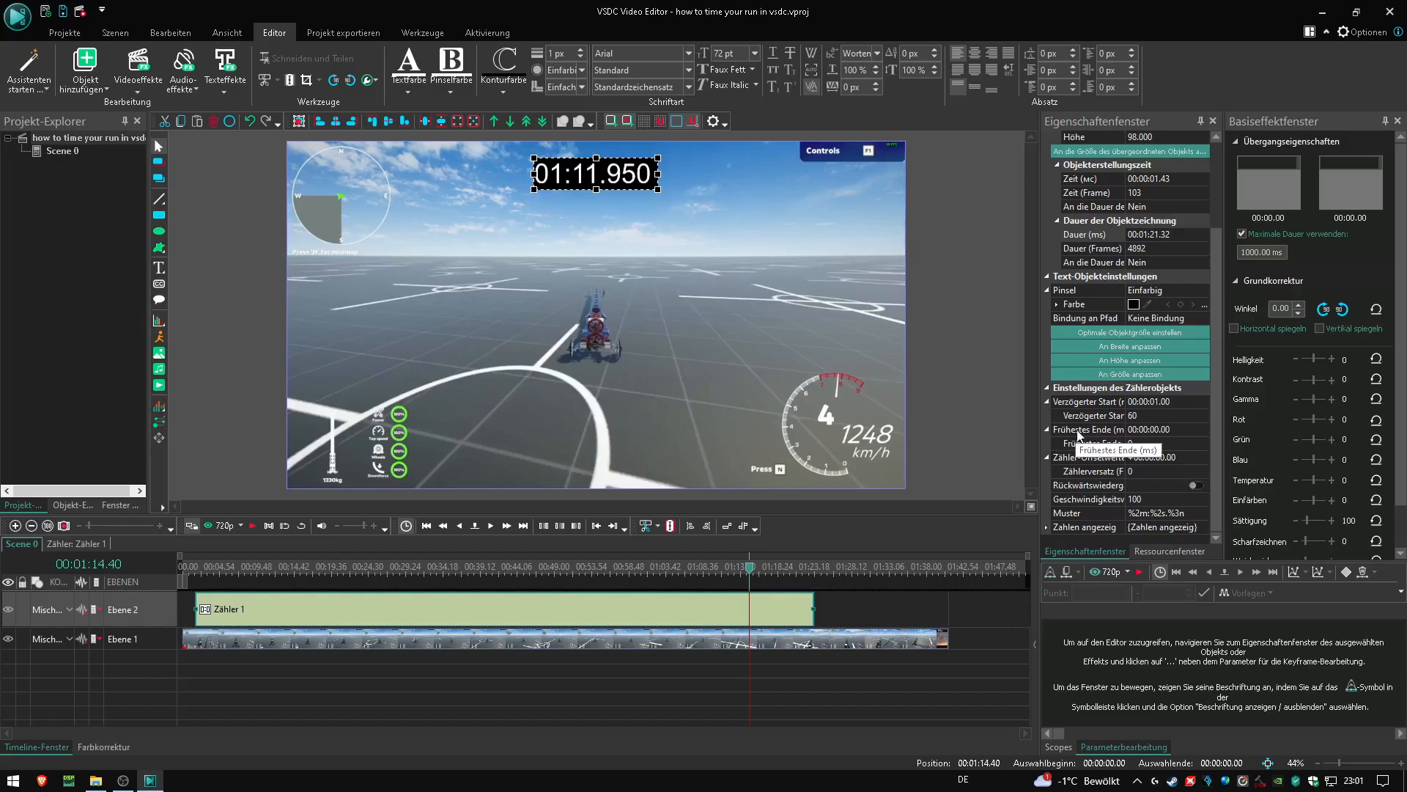
# - Set the counter's earliest end (Frühestes Ende) to 00:00:10.00 and play back the section after the finish line
pyautogui.click(1159, 430)
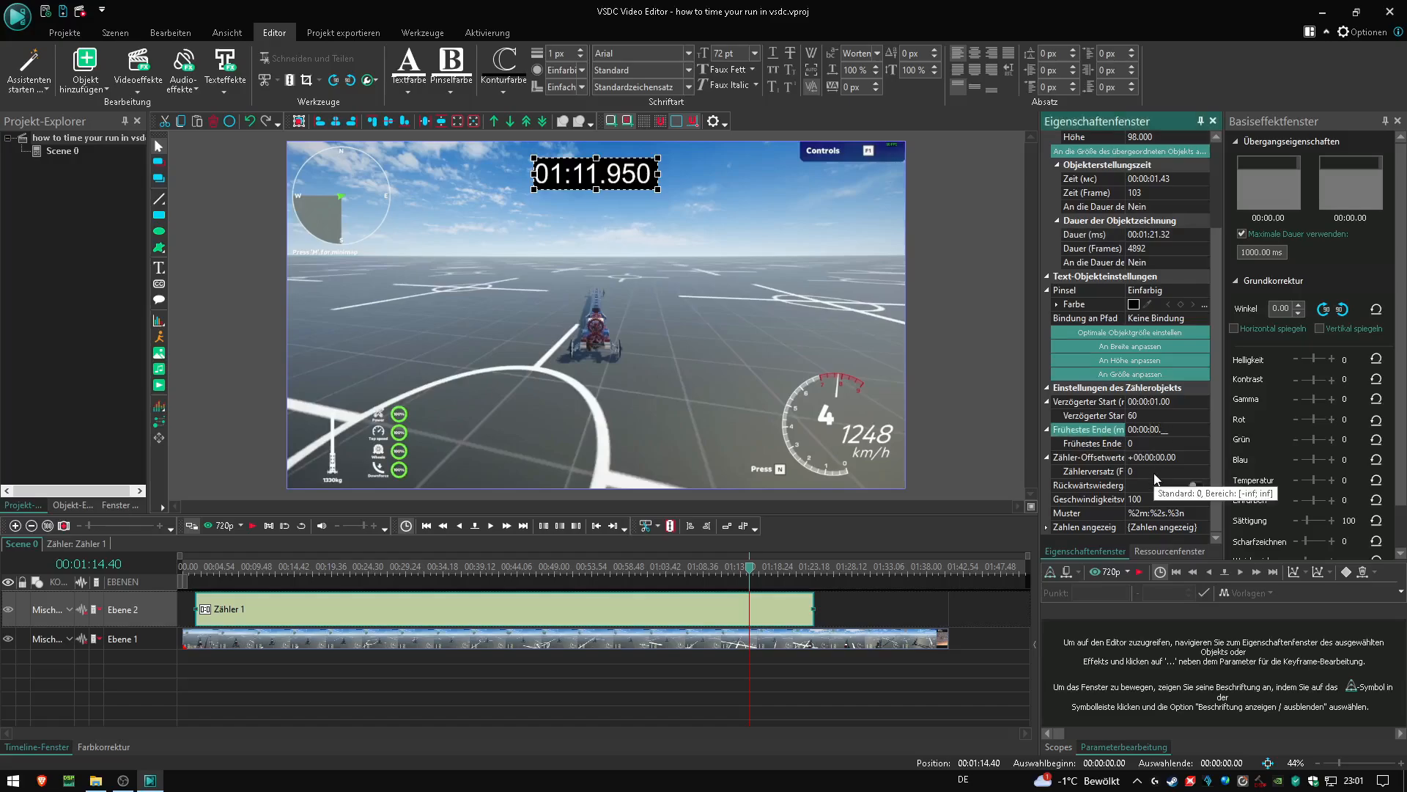
pyautogui.press('Return')
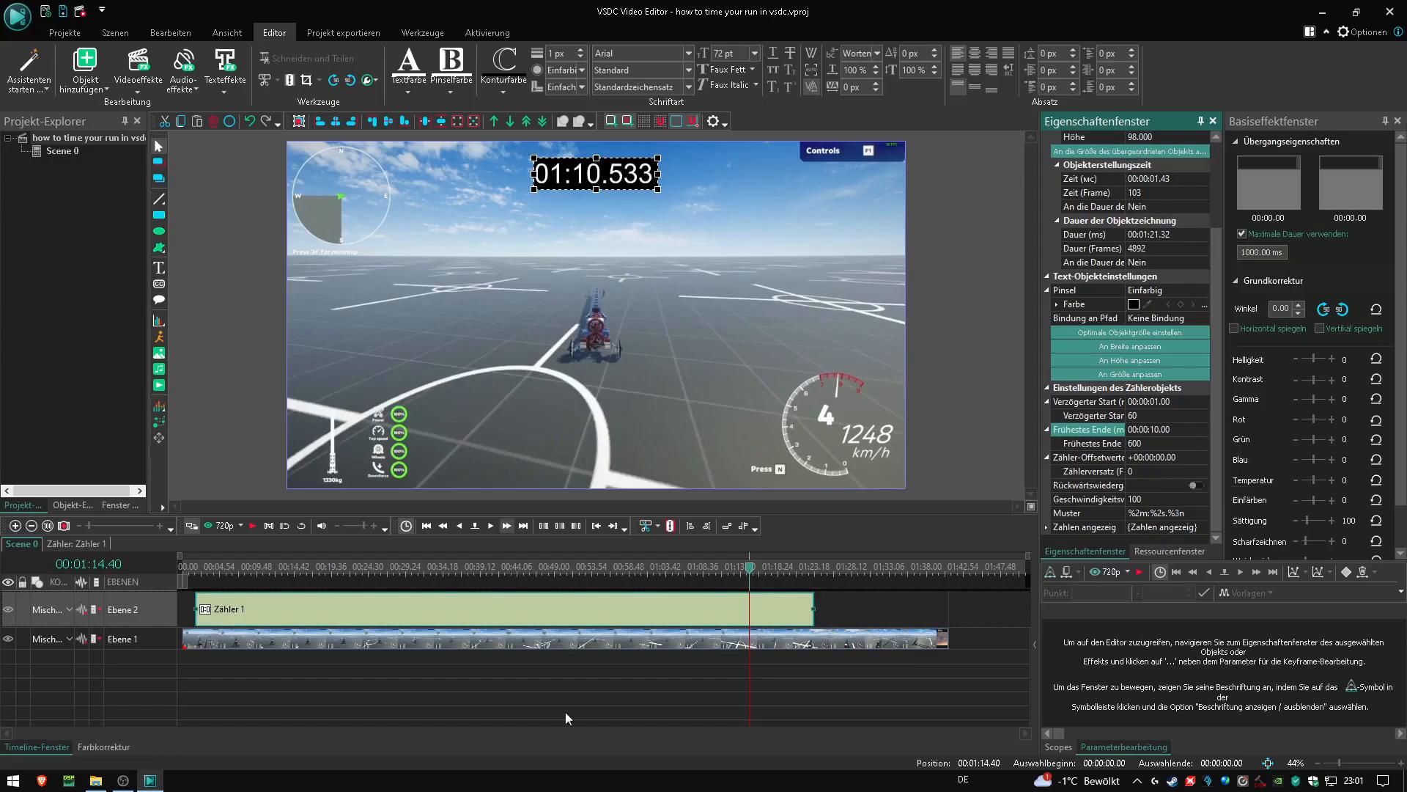
pyautogui.click(732, 569)
pyautogui.press('space')
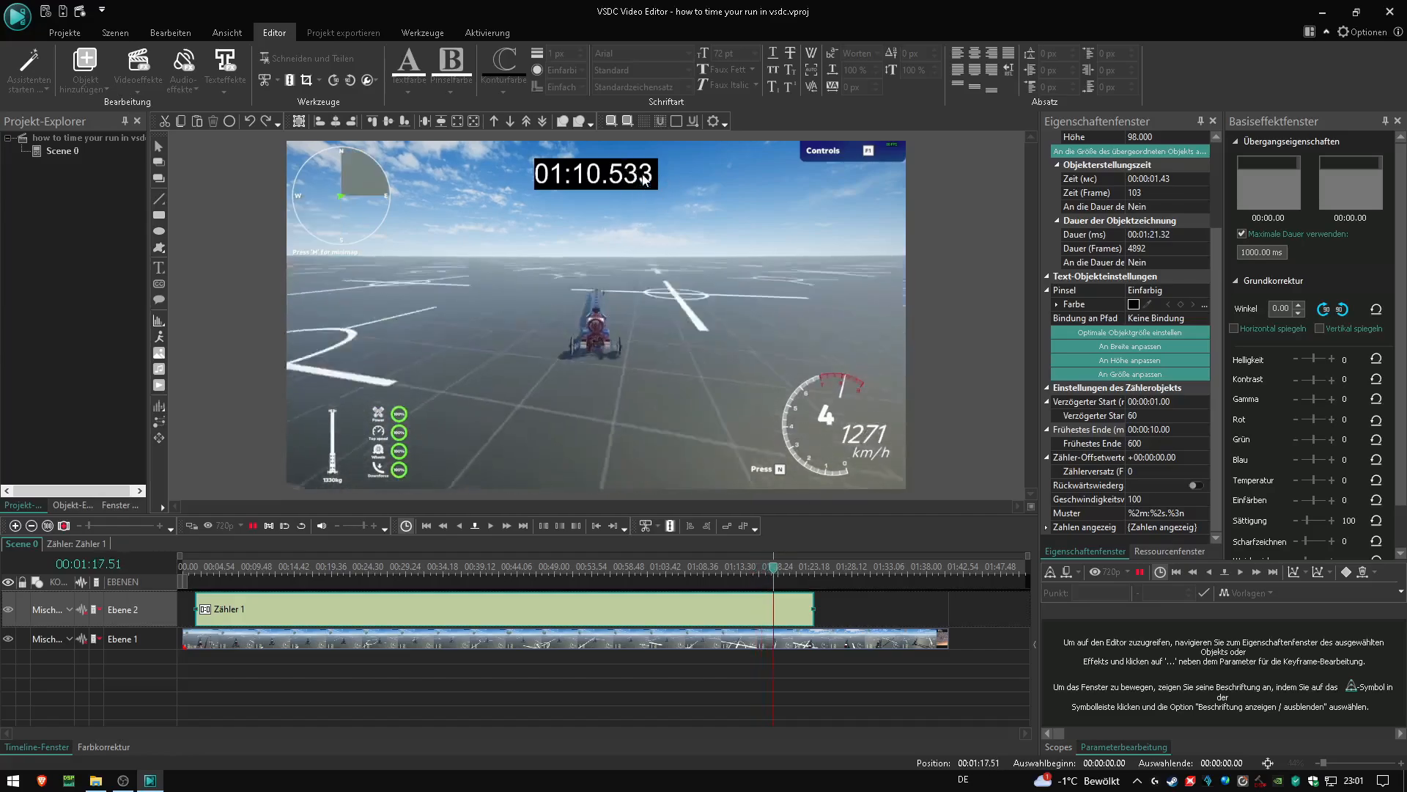
pyautogui.press('space')
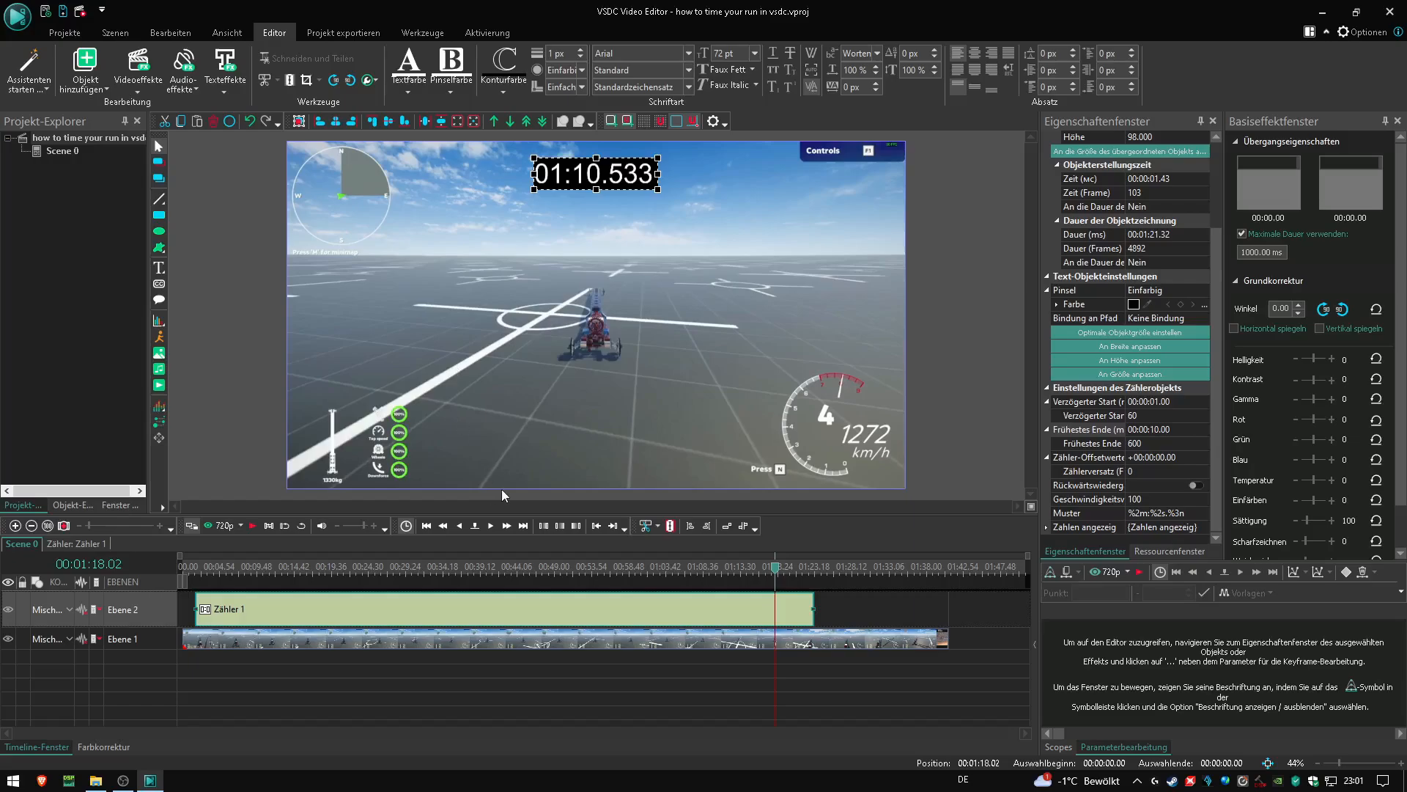
# - Add a fade-in transparency effect (Einblendung) at the beginning of the counter Zähler 1
pyautogui.rightClick(284, 616)
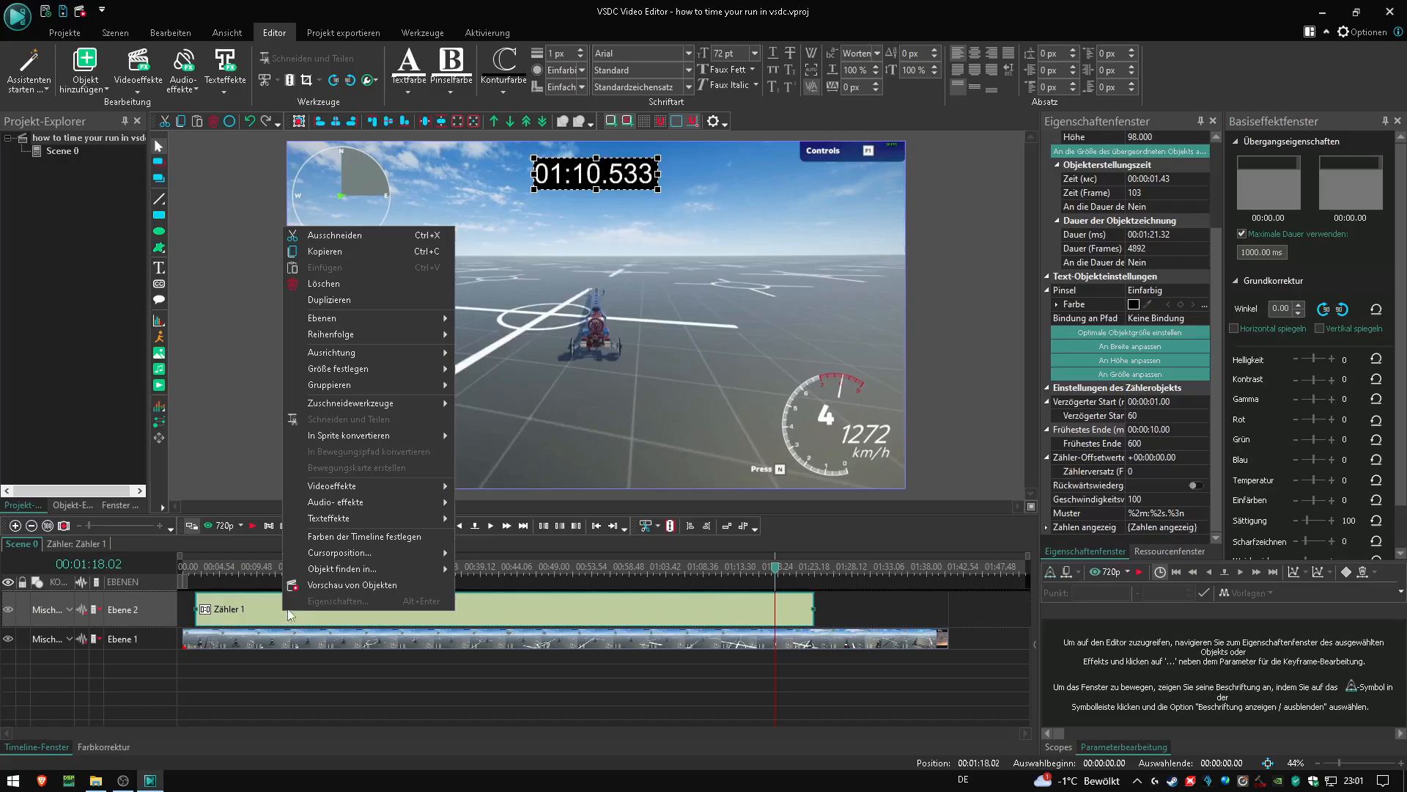
pyautogui.moveTo(409, 488)
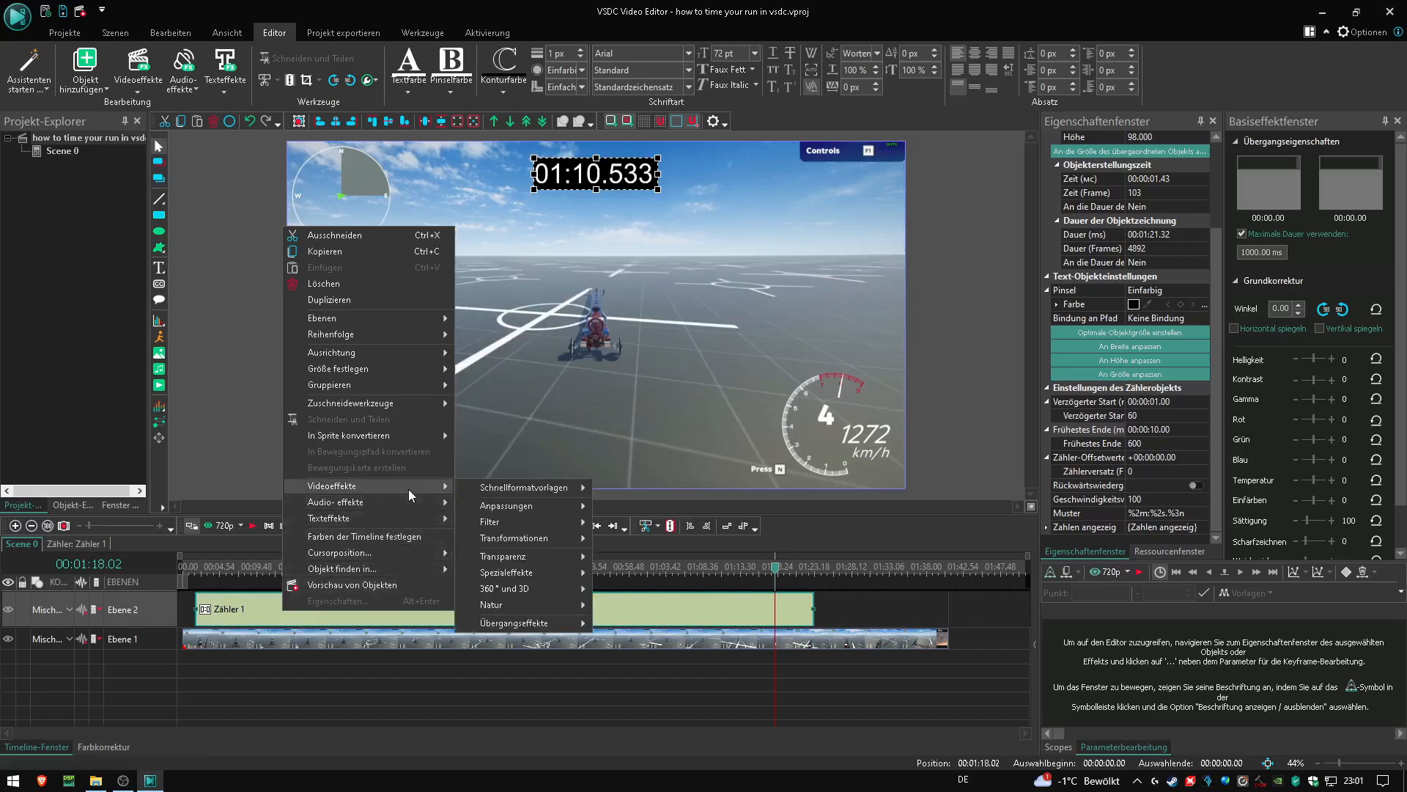
pyautogui.moveTo(573, 562)
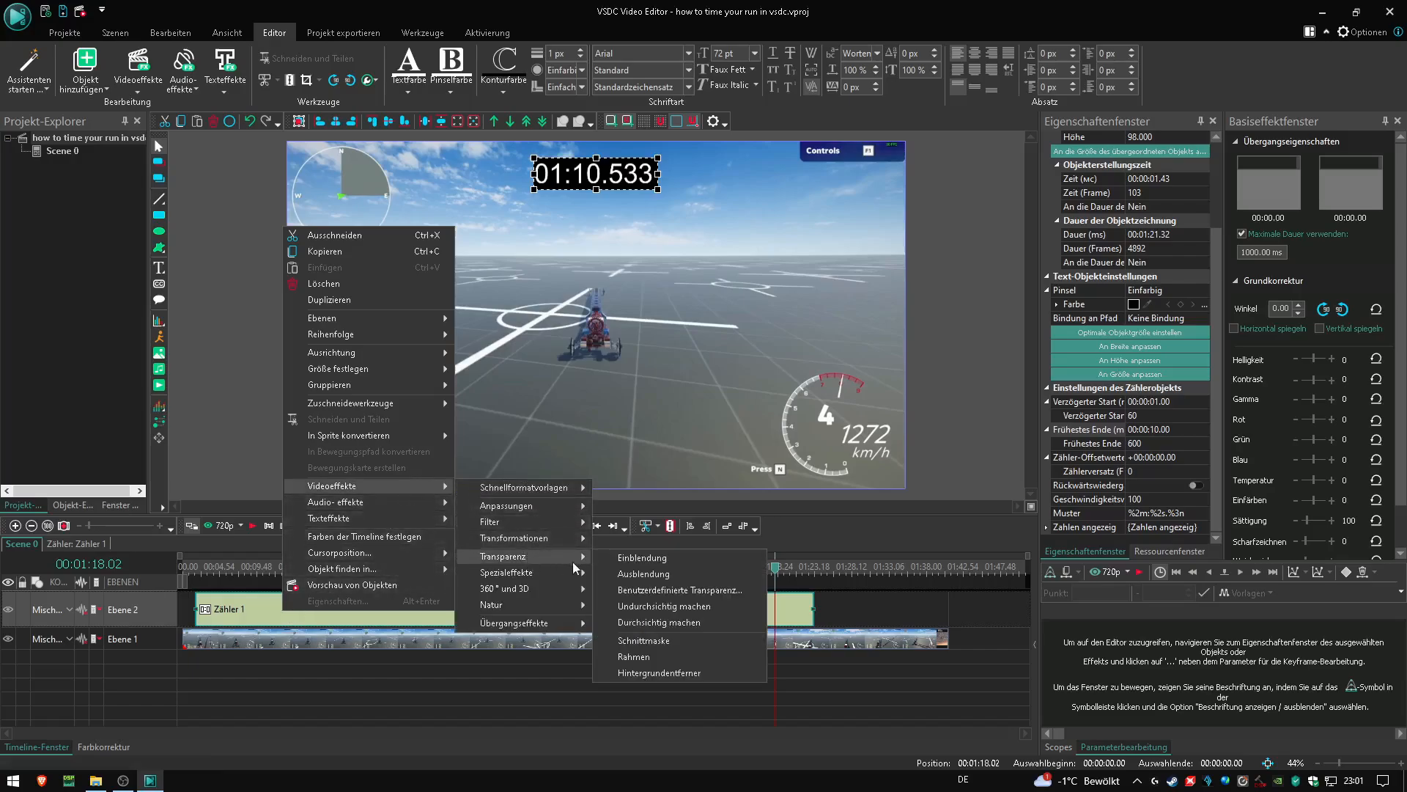
pyautogui.click(664, 553)
pyautogui.click(871, 462)
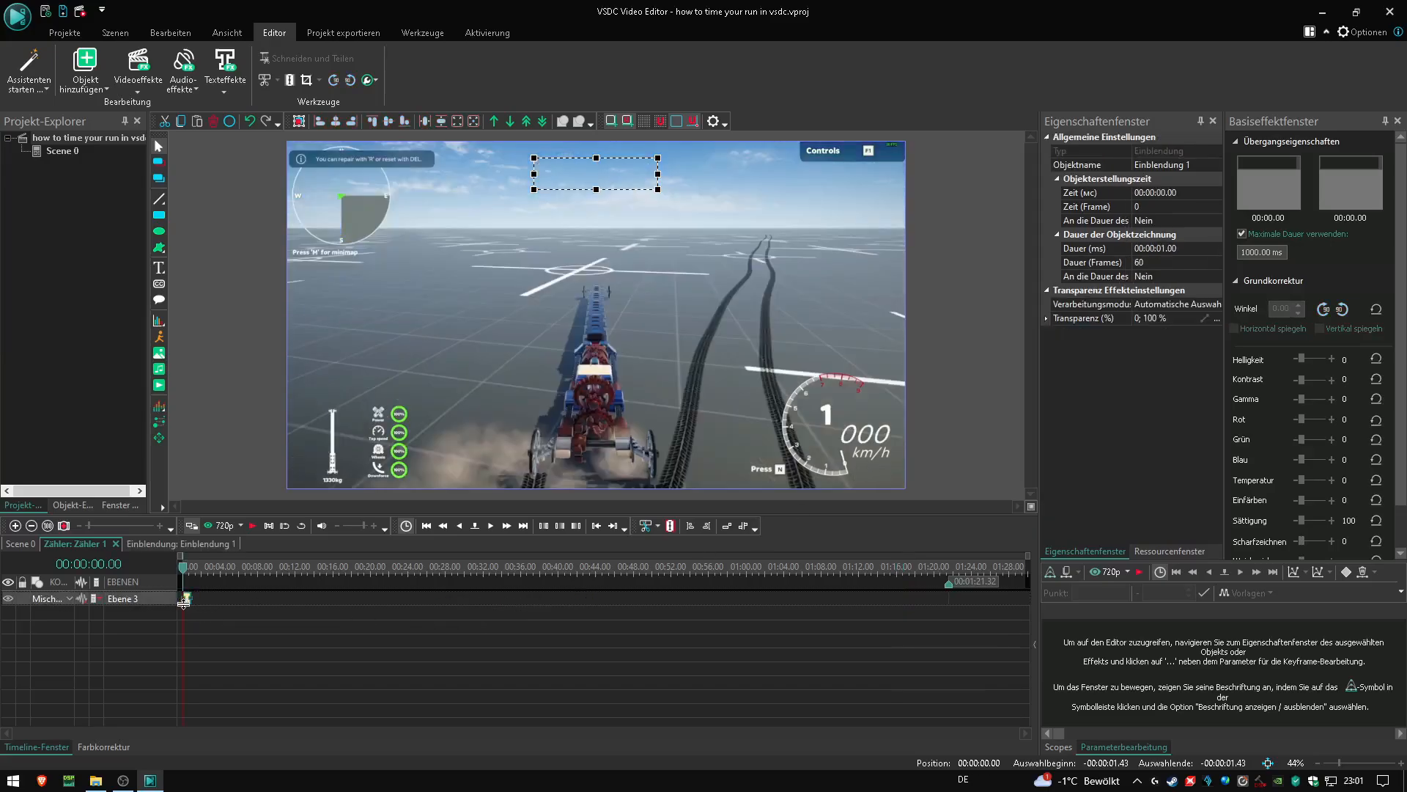
# - Add a fade-out transparency effect (Ausblendung) at the end of the counter Zähler 1
pyautogui.rightClick(262, 595)
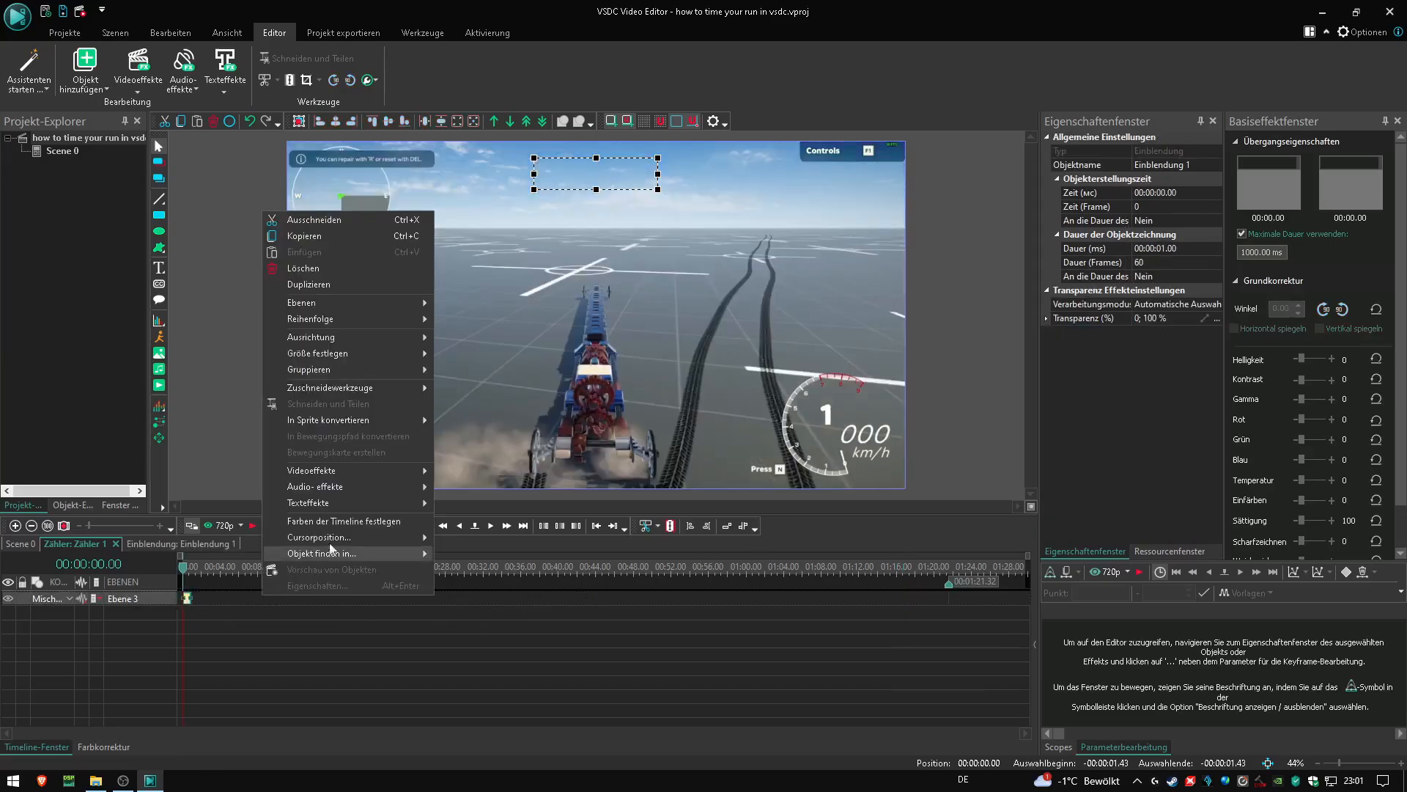
pyautogui.moveTo(422, 470)
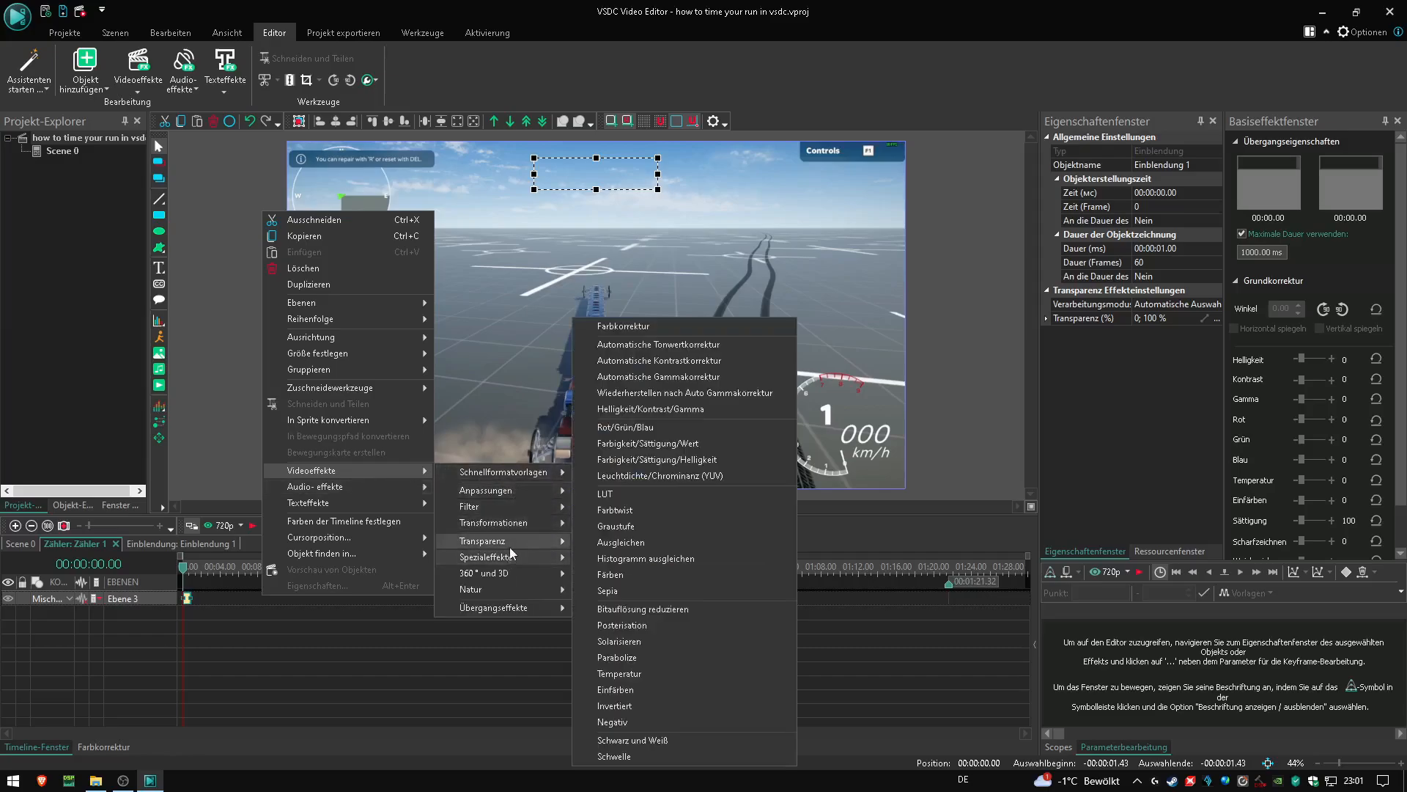
pyautogui.moveTo(533, 540)
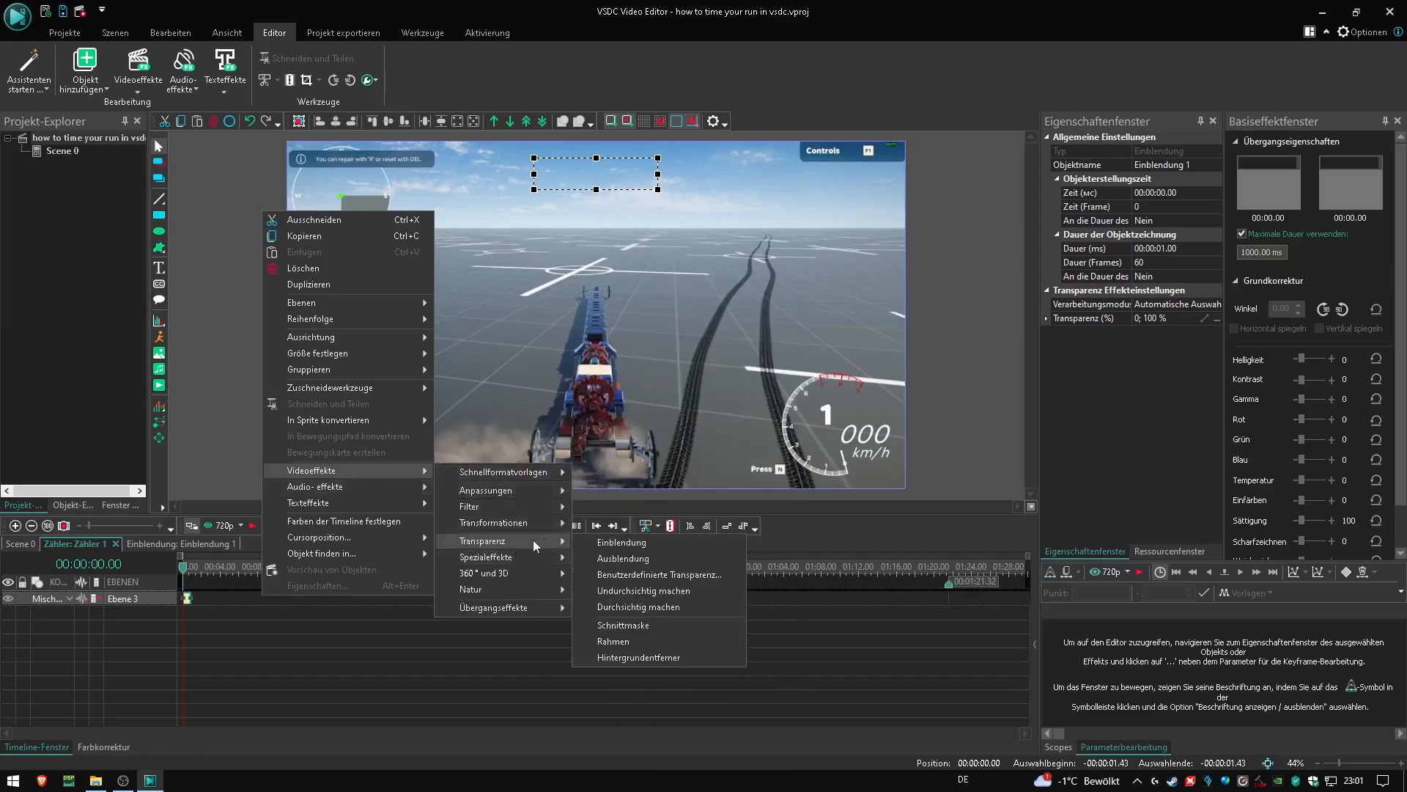
pyautogui.click(647, 559)
pyautogui.click(846, 463)
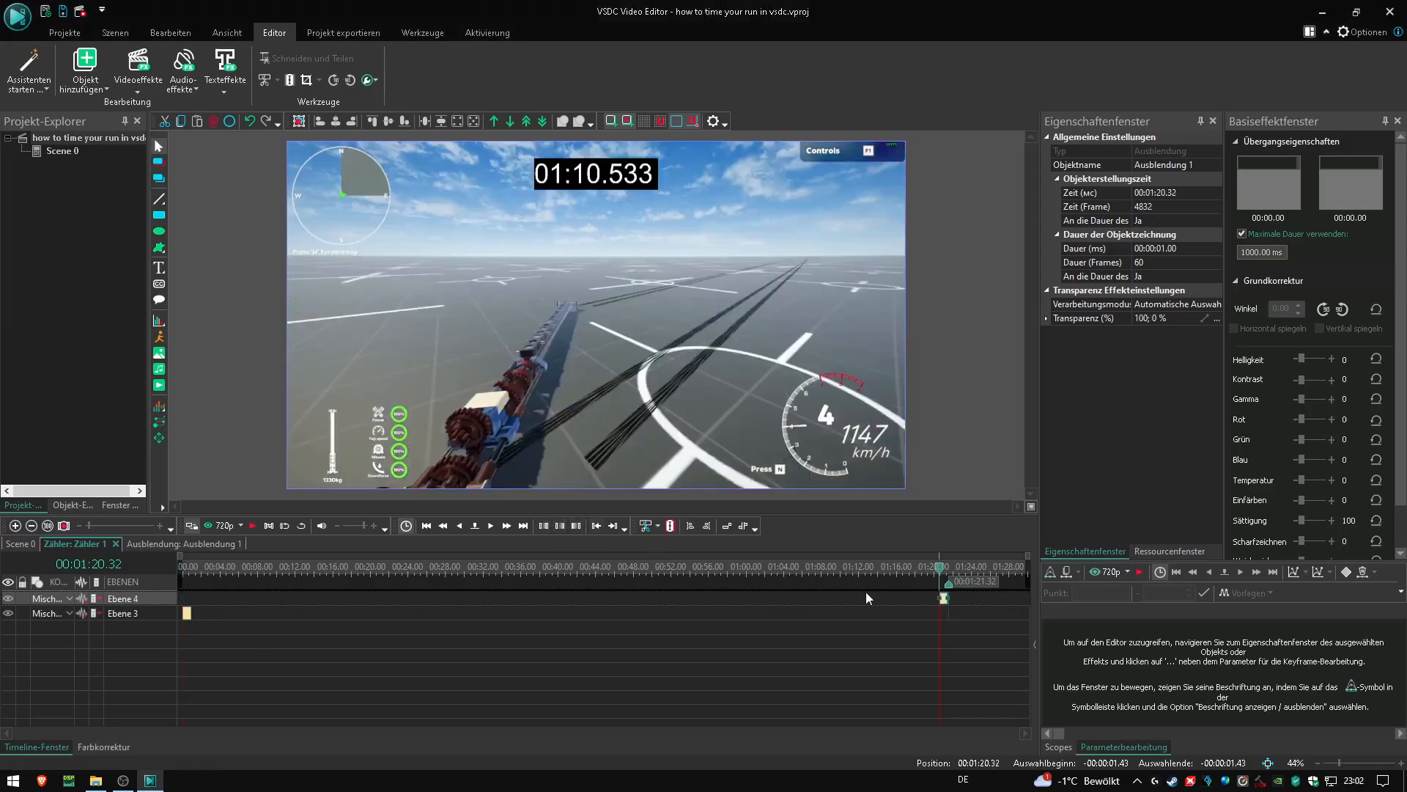
# - Return to Scene 0 and play back the end and the start of the counter to check both fades
pyautogui.click(18, 544)
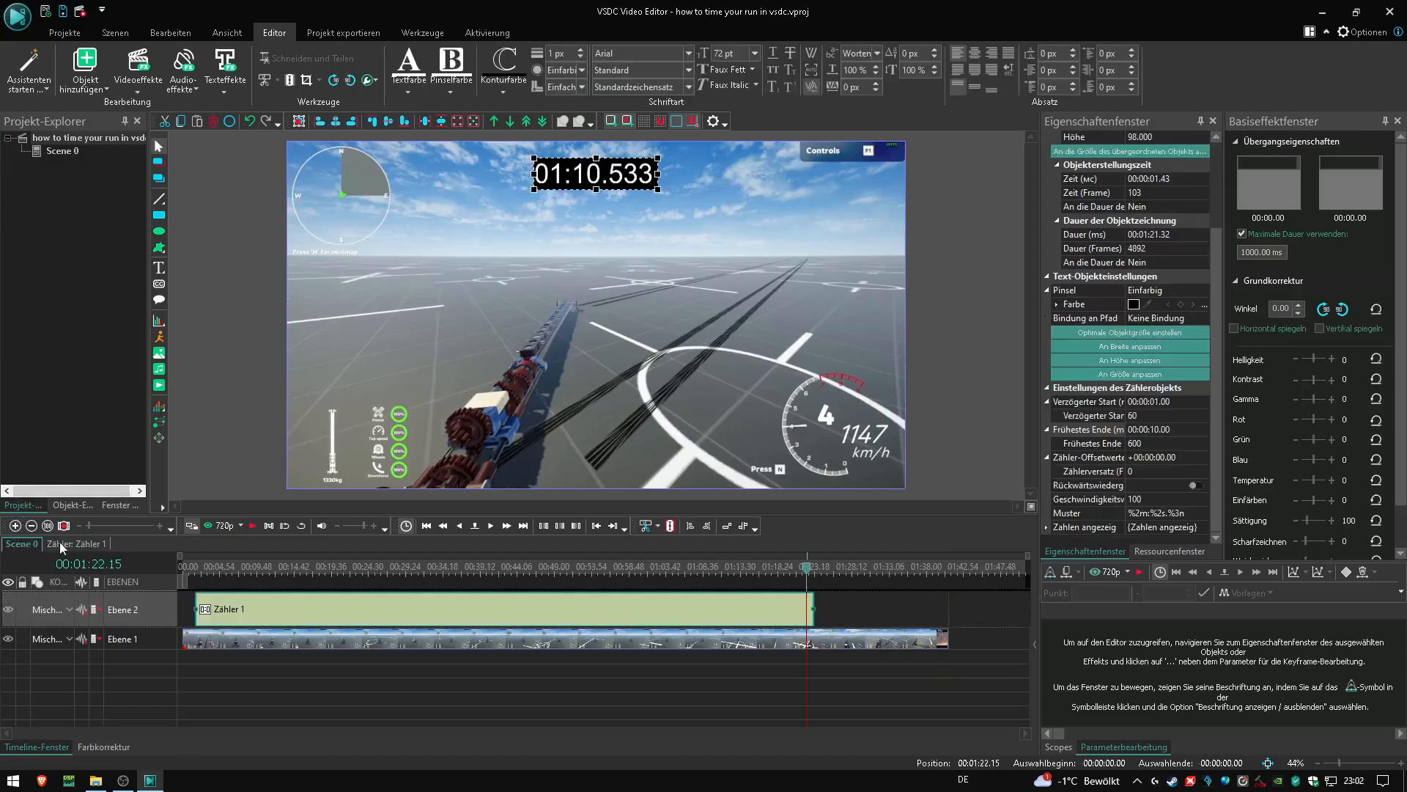
pyautogui.click(60, 542)
pyautogui.click(24, 543)
pyautogui.press('space')
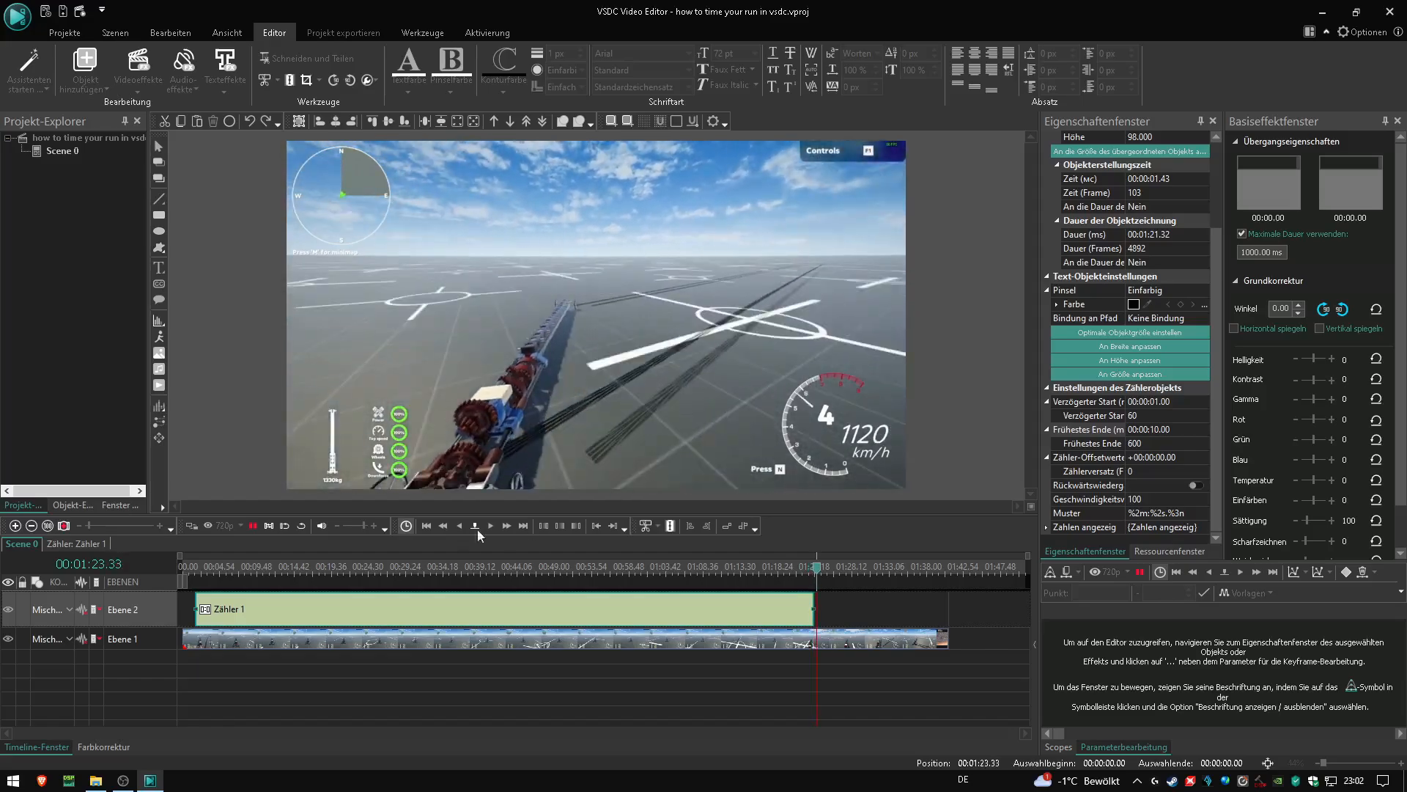
pyautogui.click(191, 570)
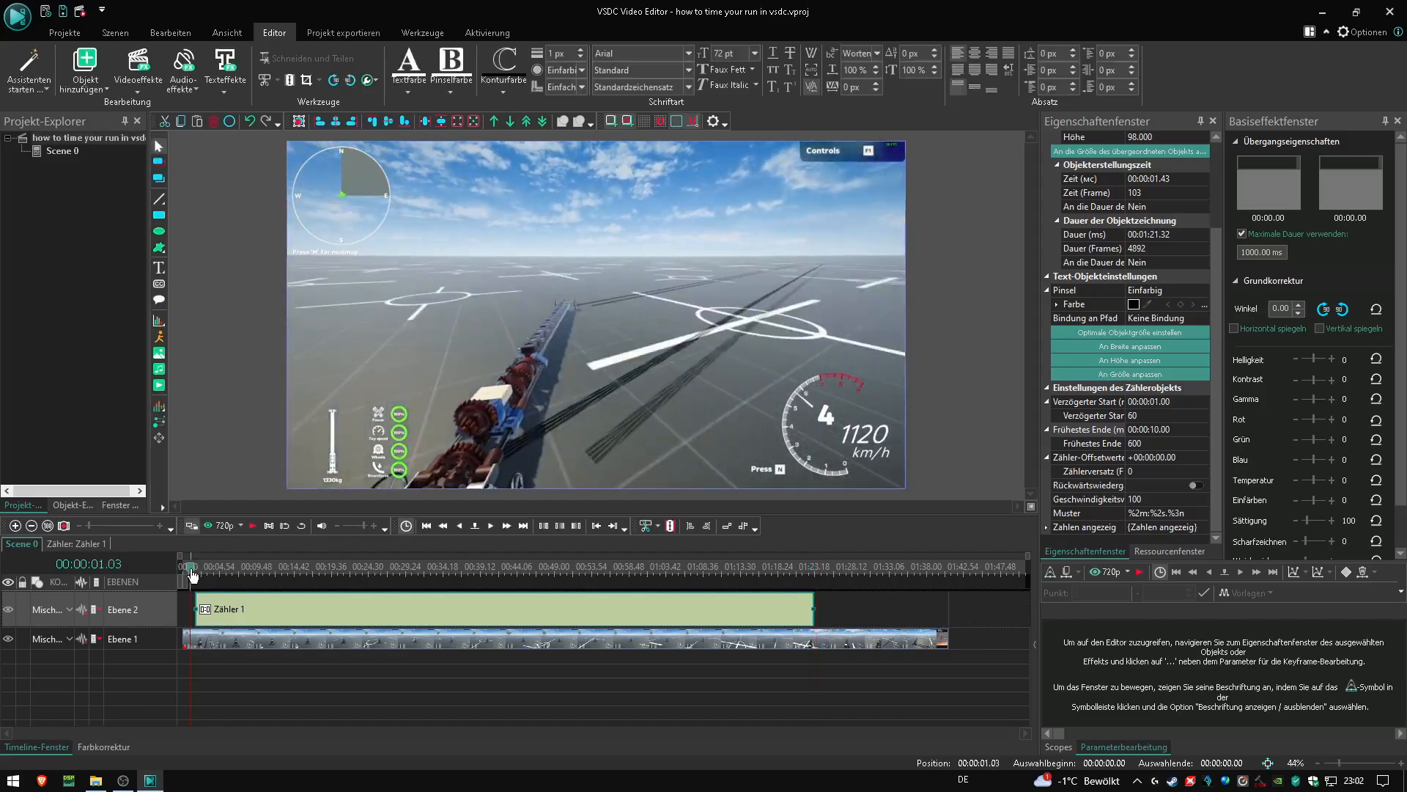
pyautogui.press('space')
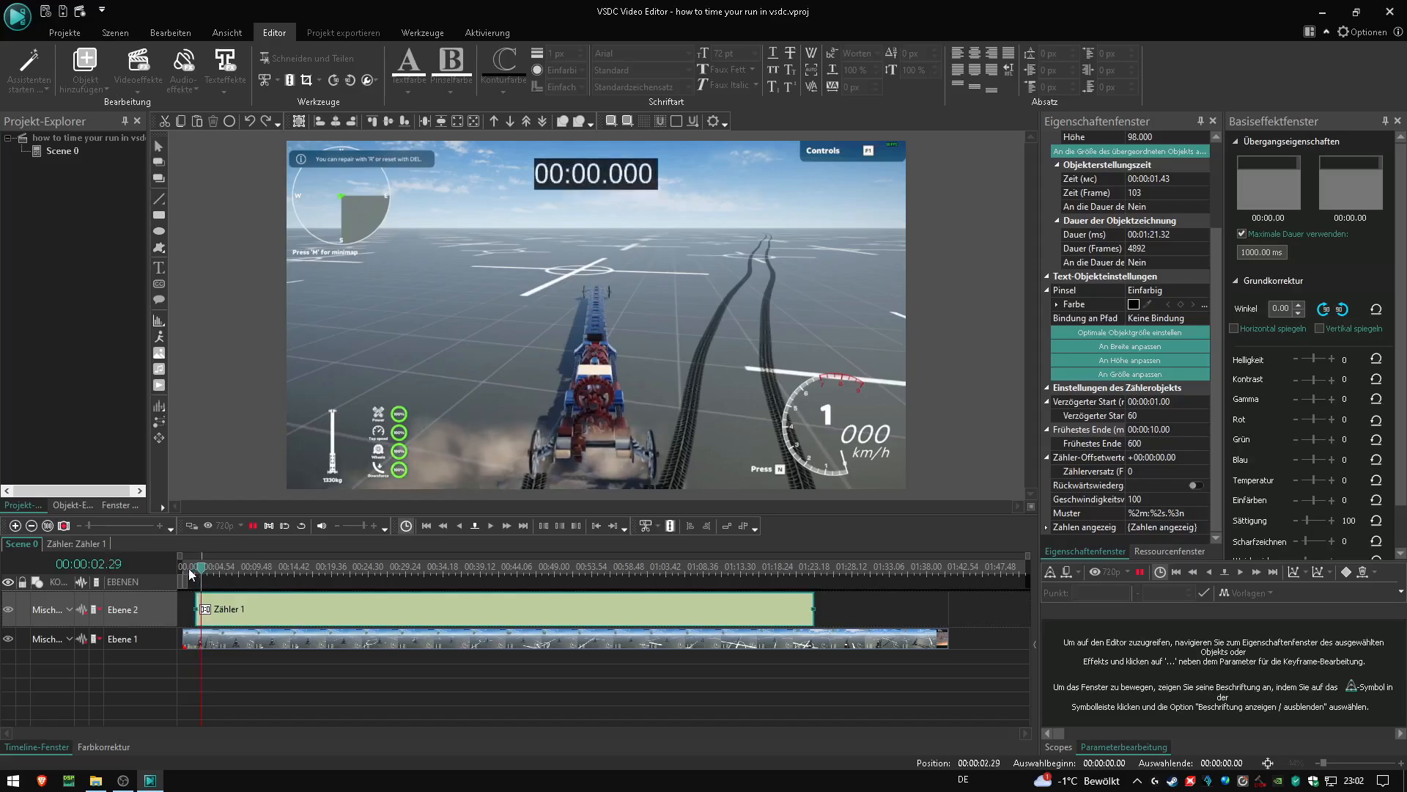
pyautogui.press('space')
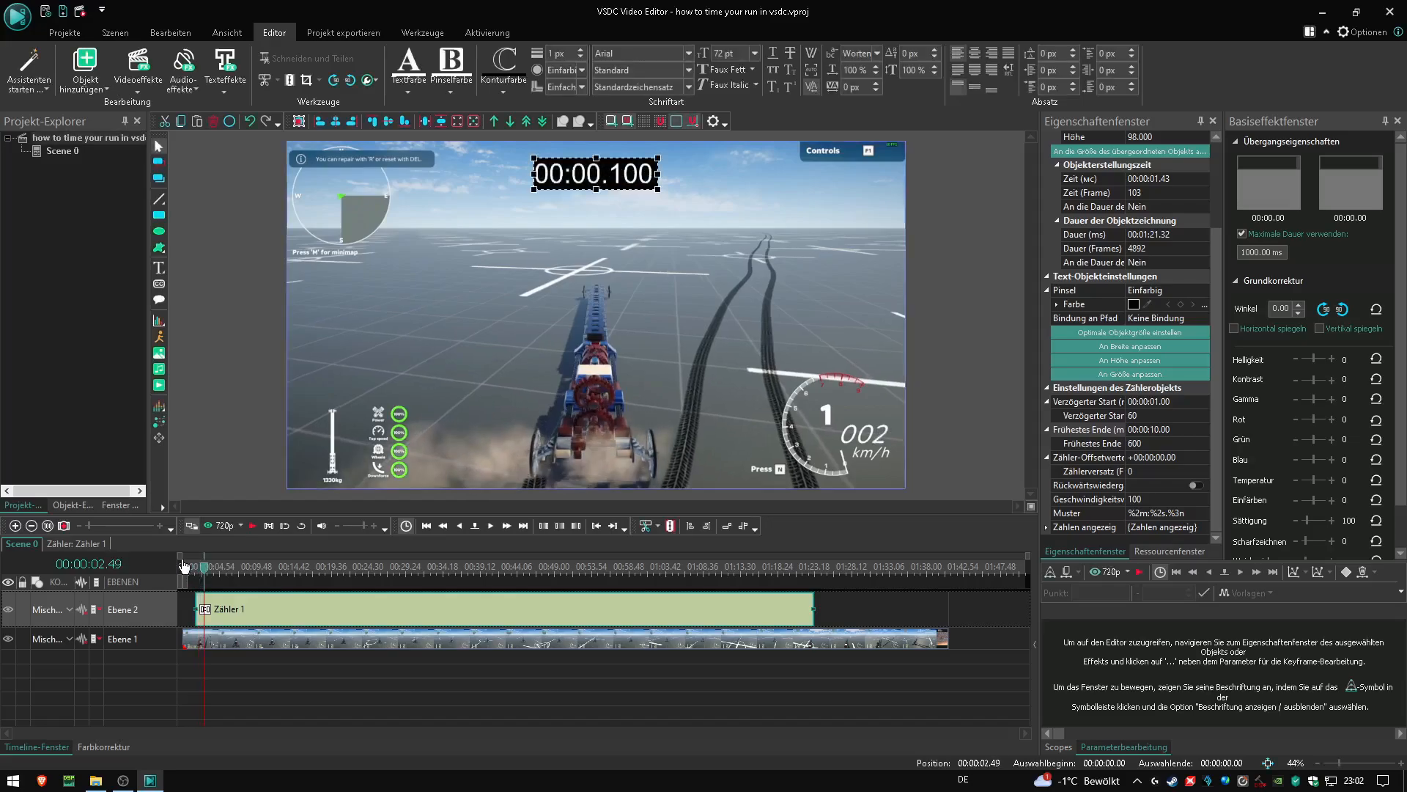